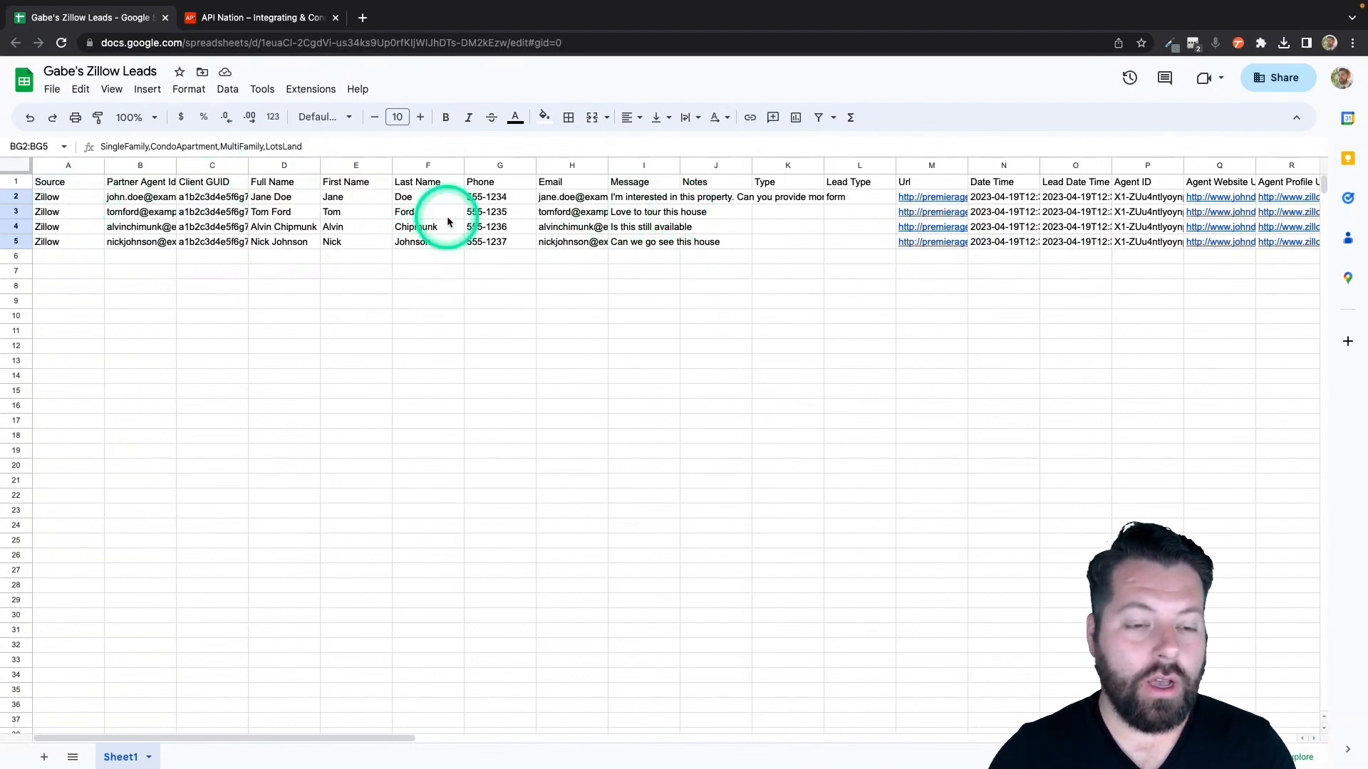
# - Review the lead data columns across the Zillow leads spreadsheet, including the search criteria and property info fields
pyautogui.hscroll(3, 447, 221)
pyautogui.hscroll(20, 447, 222)
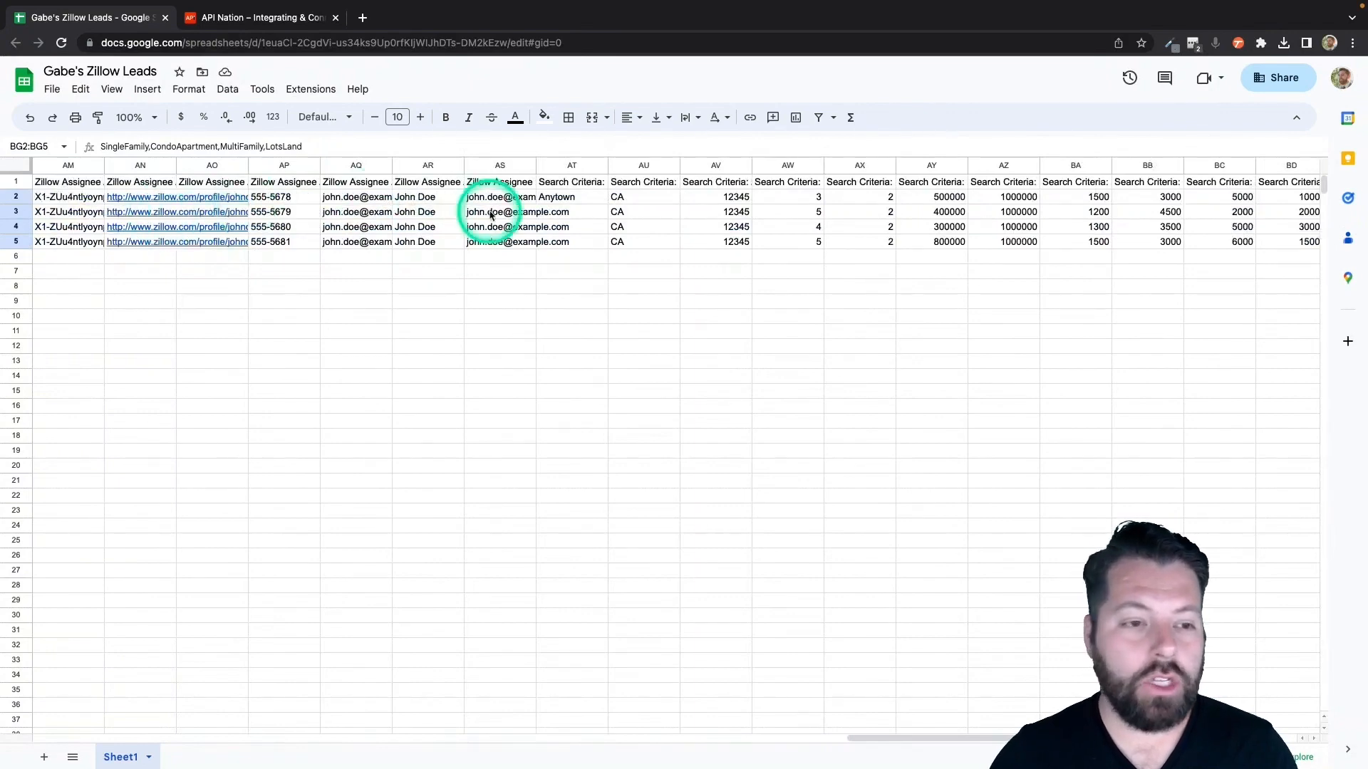
pyautogui.hscroll(3, 644, 199)
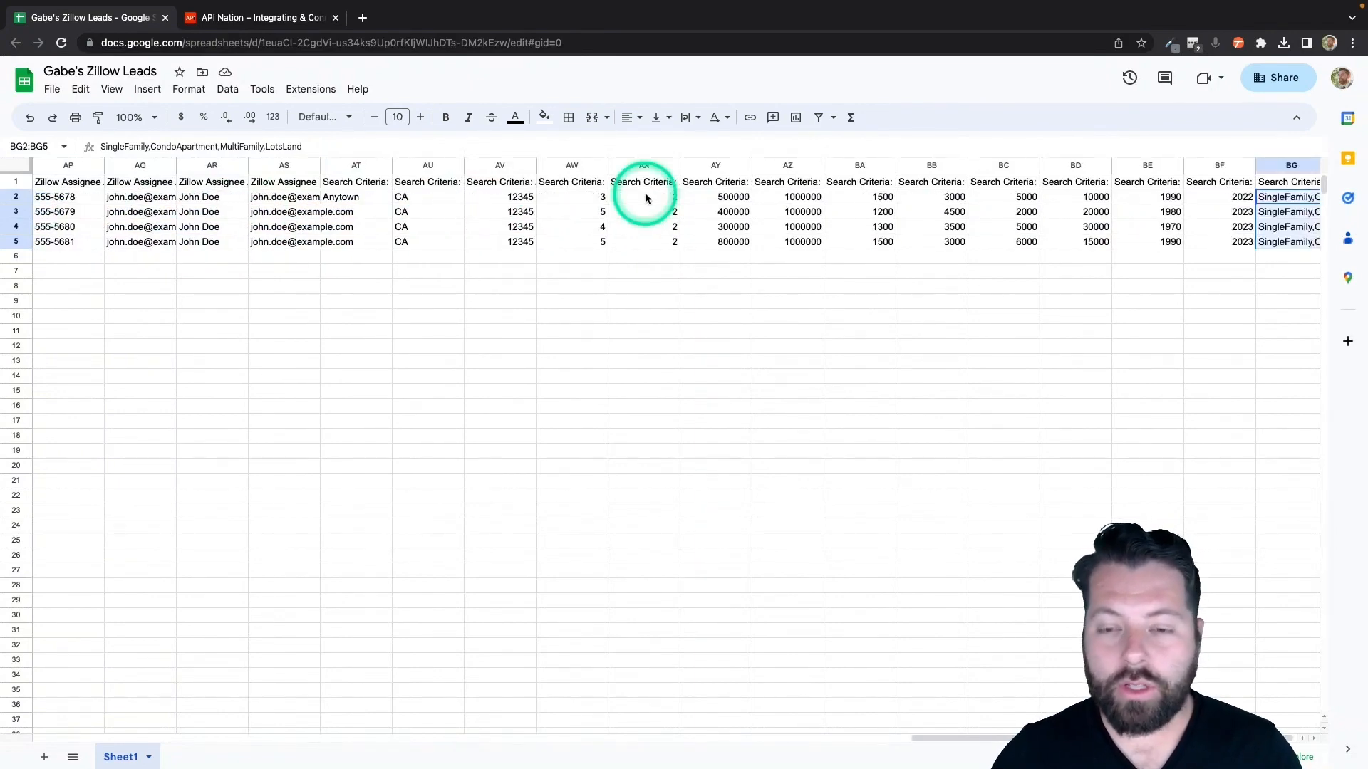
pyautogui.hscroll(-3, 592, 215)
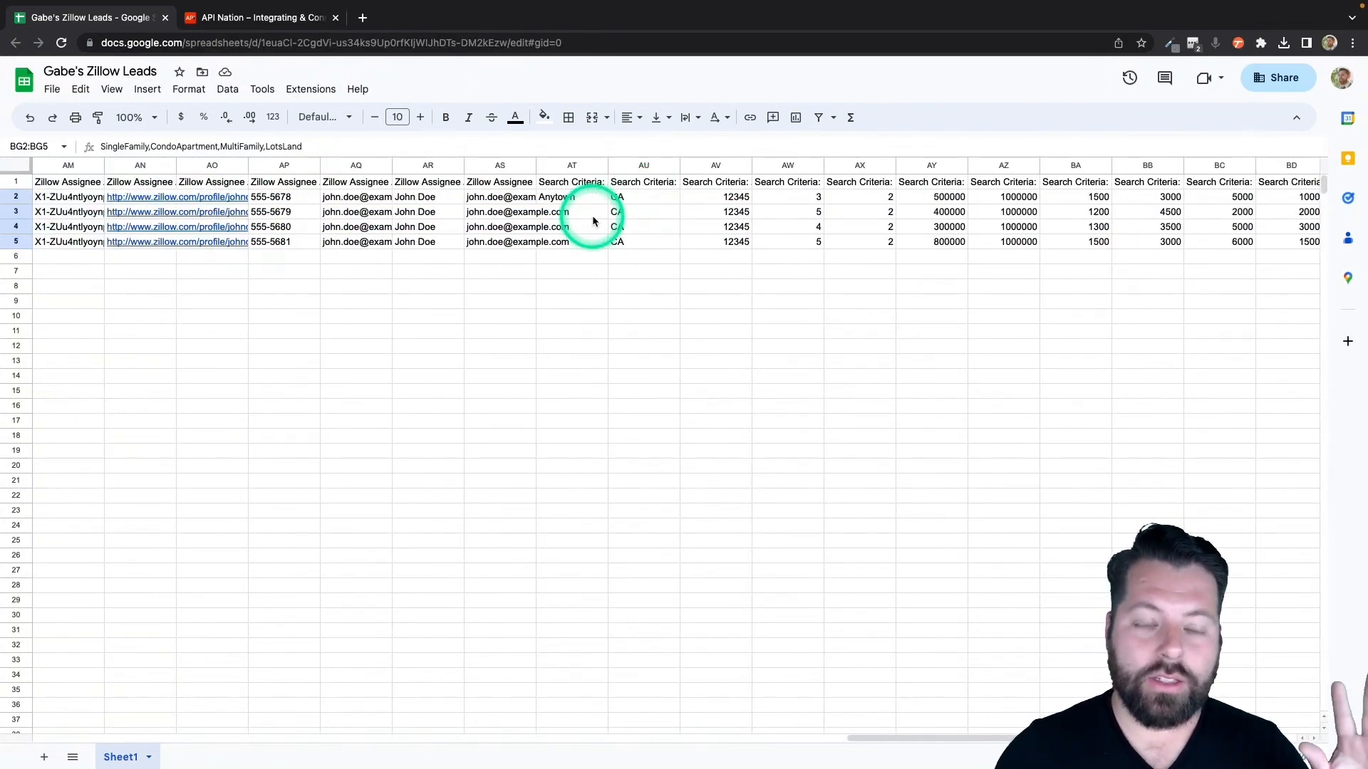
pyautogui.hscroll(-10, 592, 221)
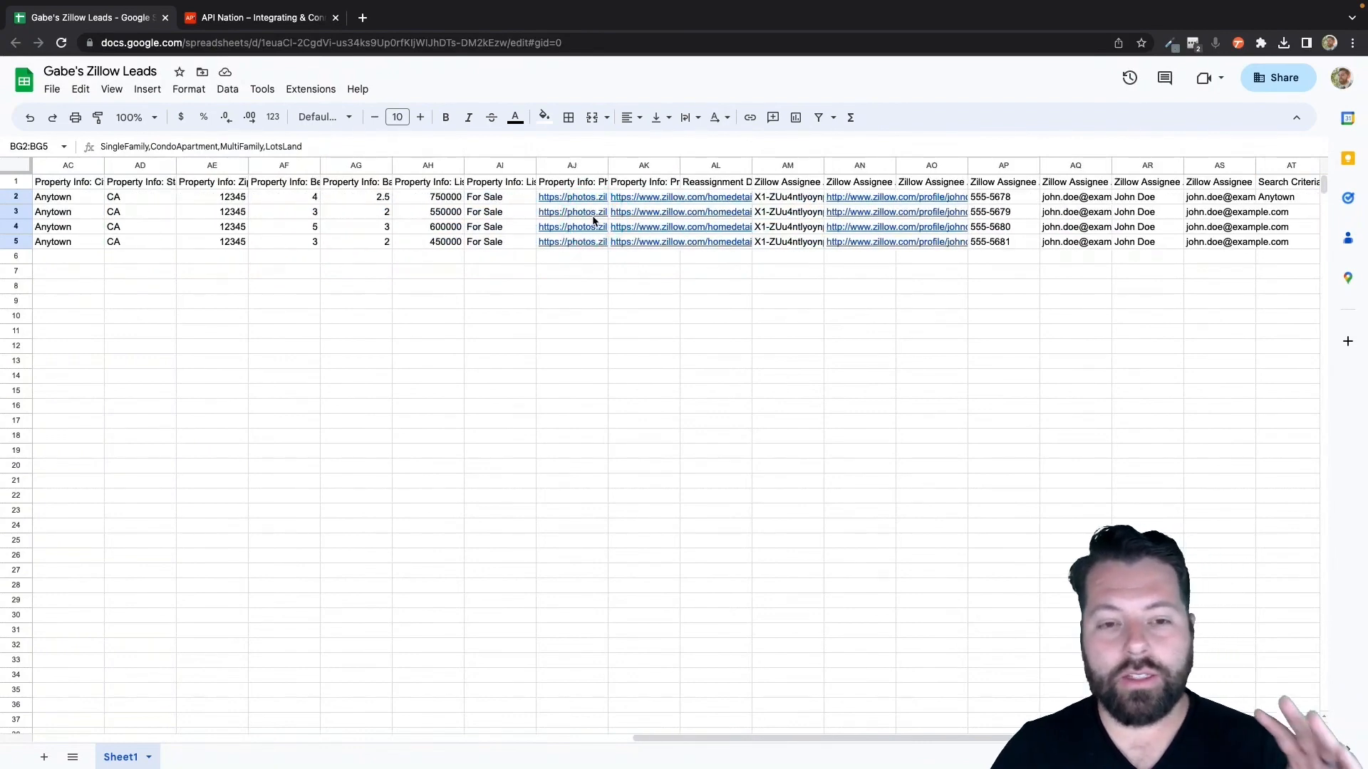
pyautogui.hscroll(-1, 592, 215)
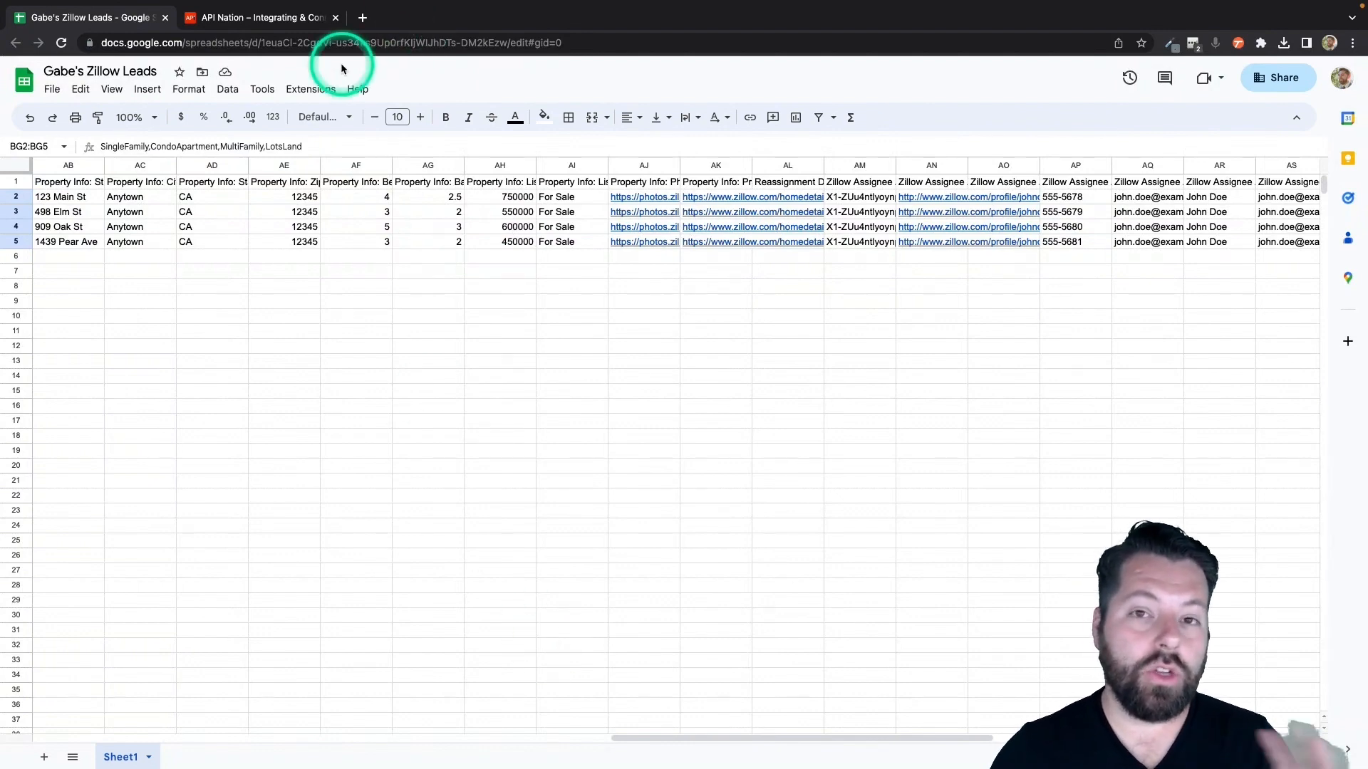
# - Switch to the API Nation website and open the Zillow Leads integration page from its app catalog
pyautogui.click(267, 18)
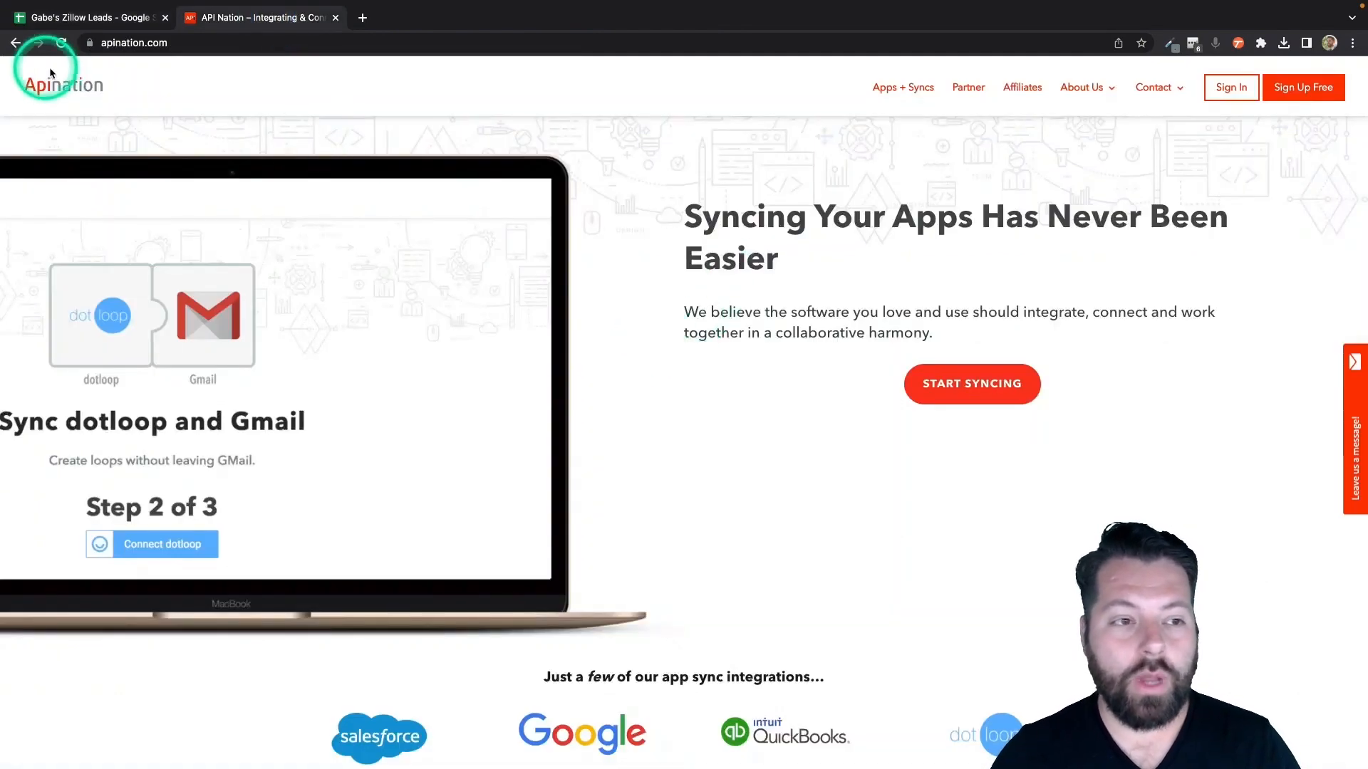
pyautogui.click(974, 379)
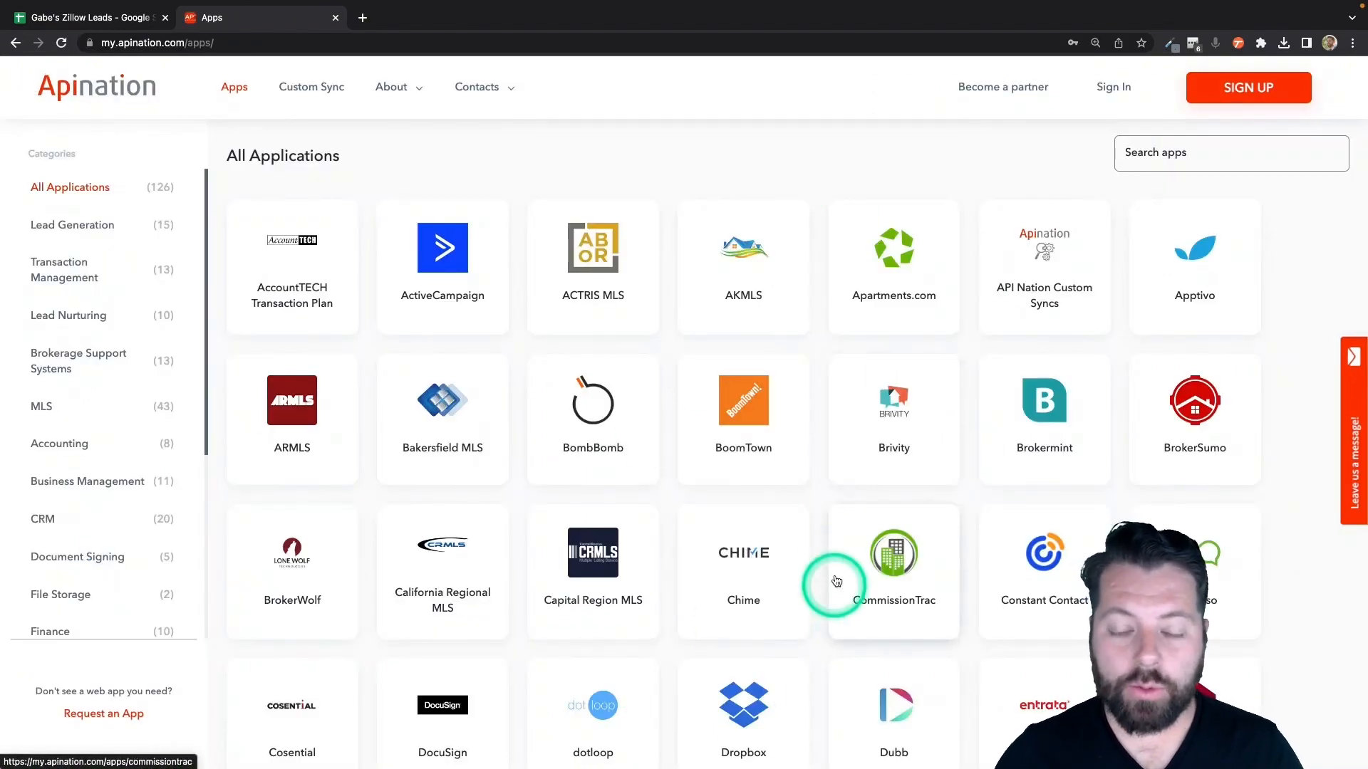
pyautogui.scroll(-7, 833, 542)
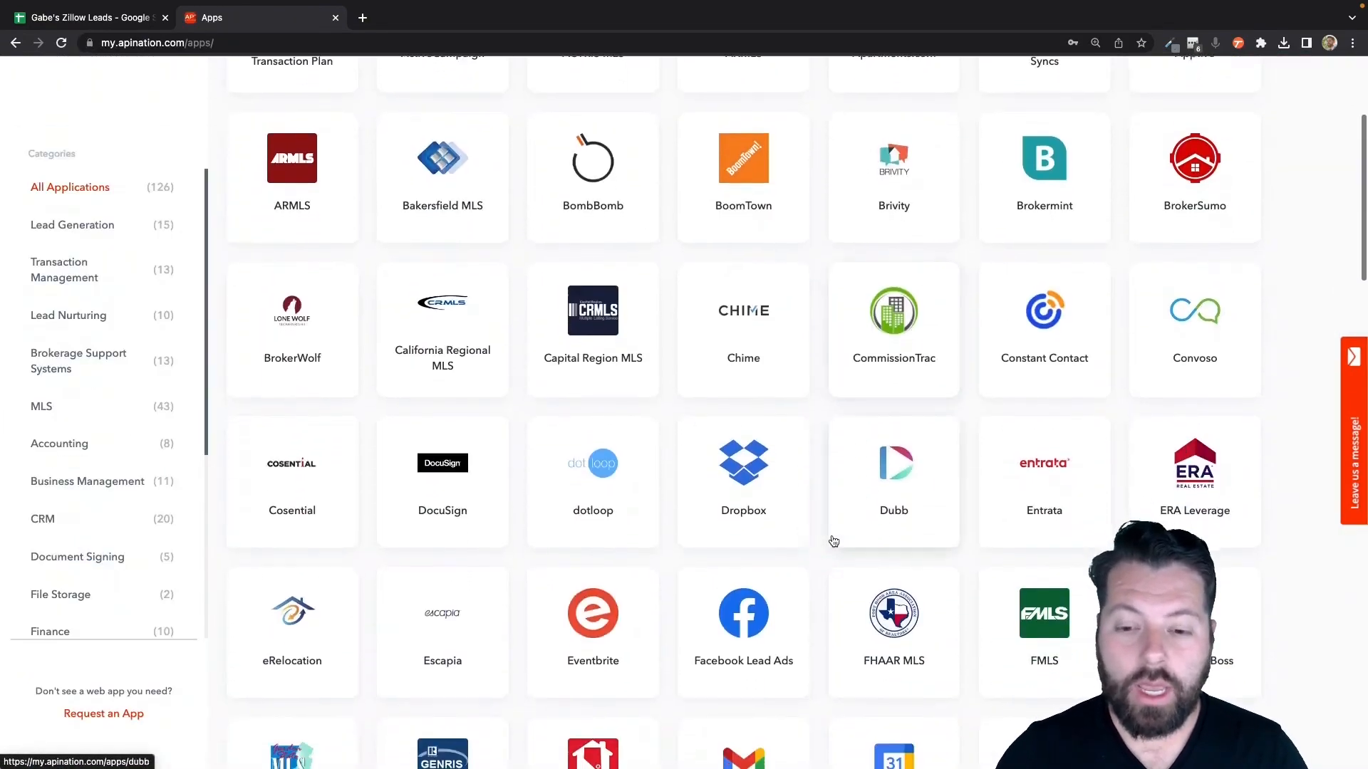
pyautogui.scroll(-19, 834, 541)
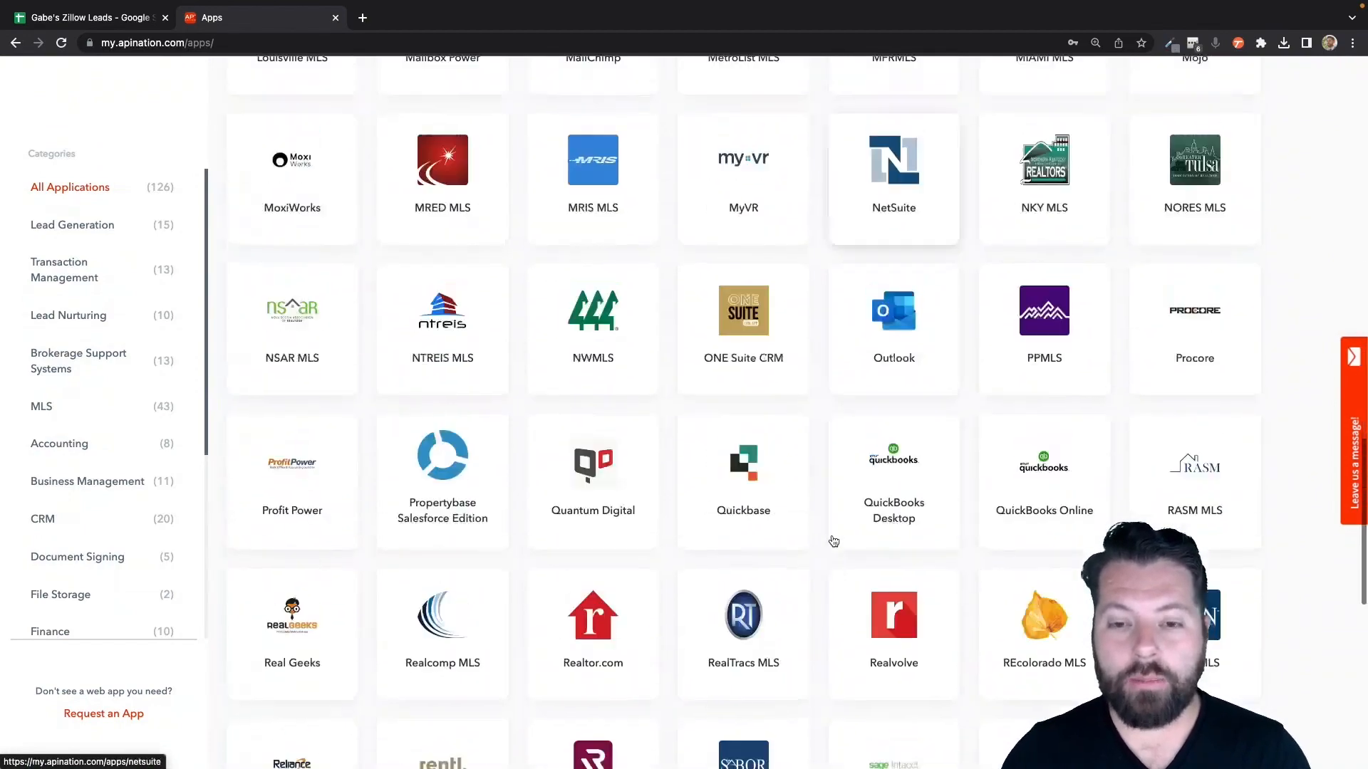
pyautogui.scroll(-6, 834, 542)
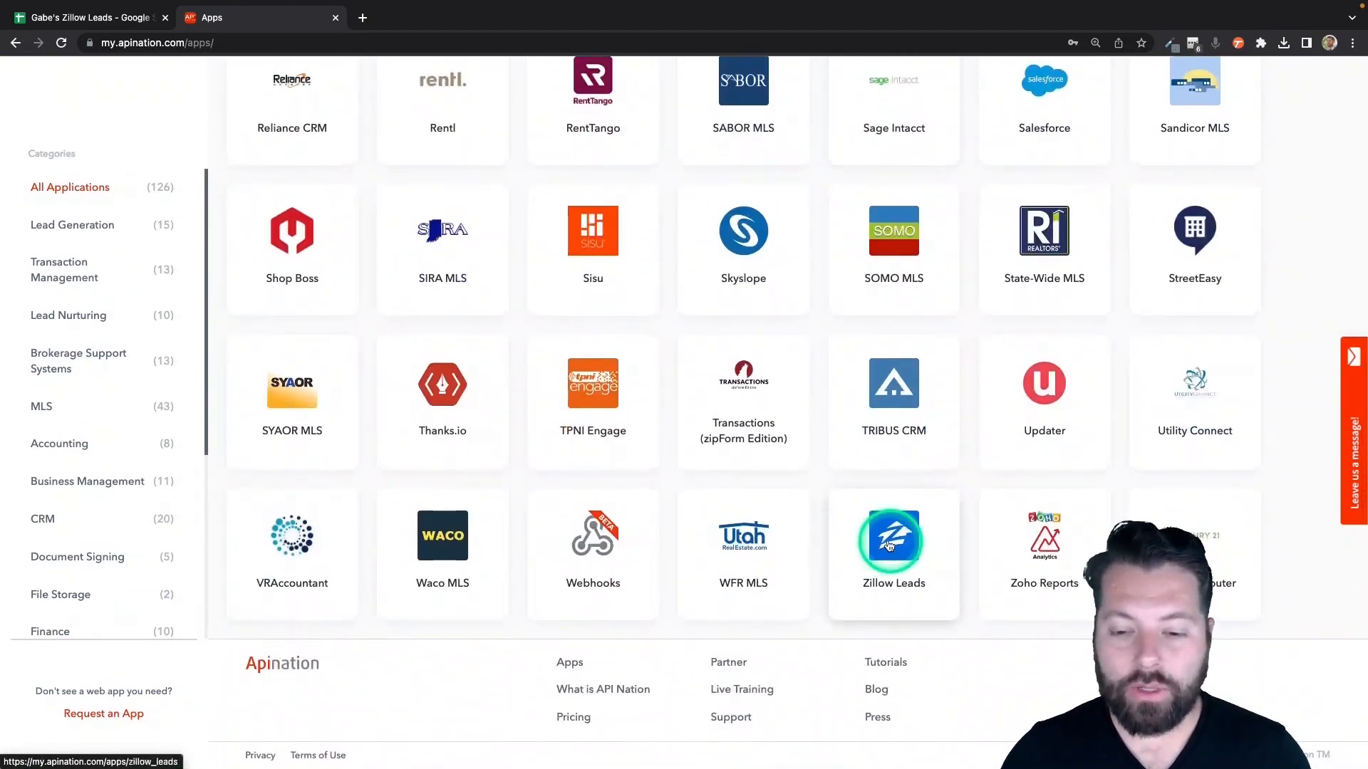
pyautogui.click(899, 542)
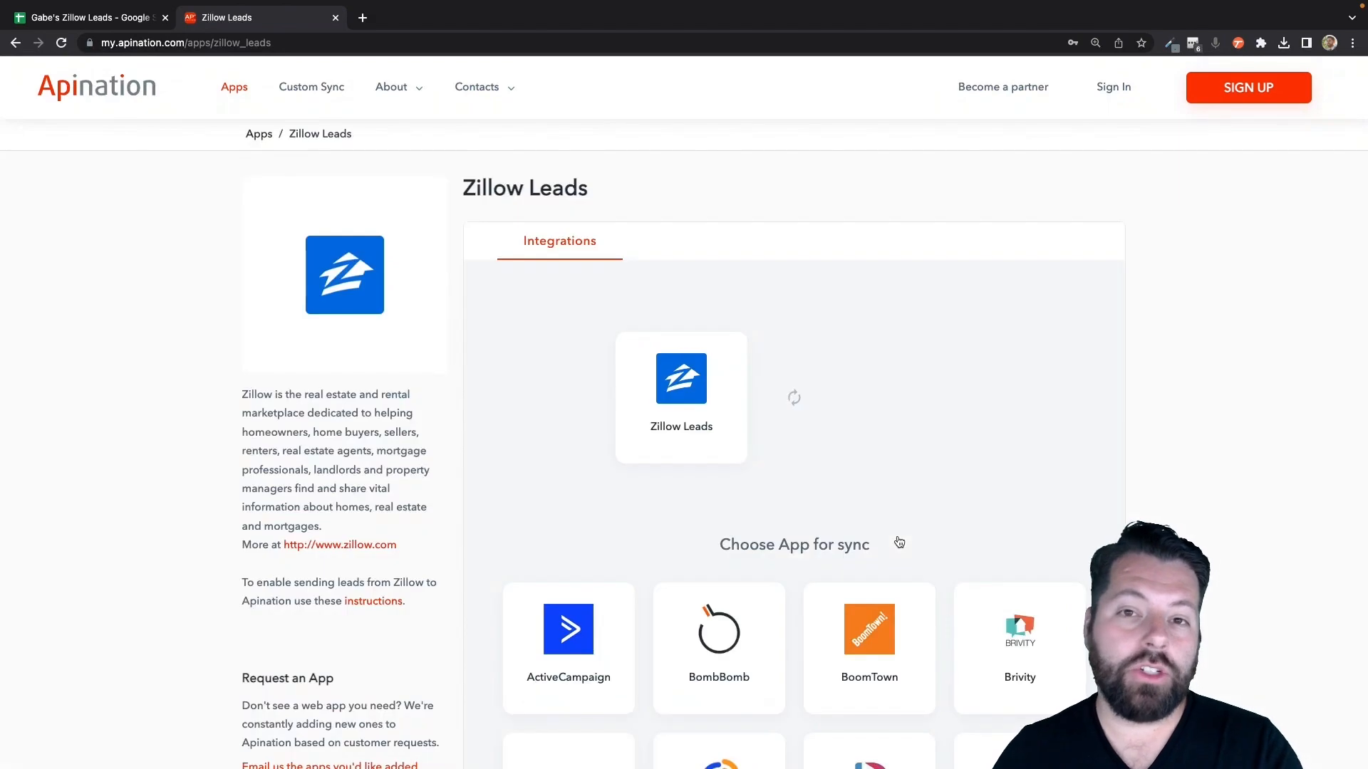
# - Choose Google Sheets as the app to sync with Zillow Leads
pyautogui.scroll(-3, 827, 454)
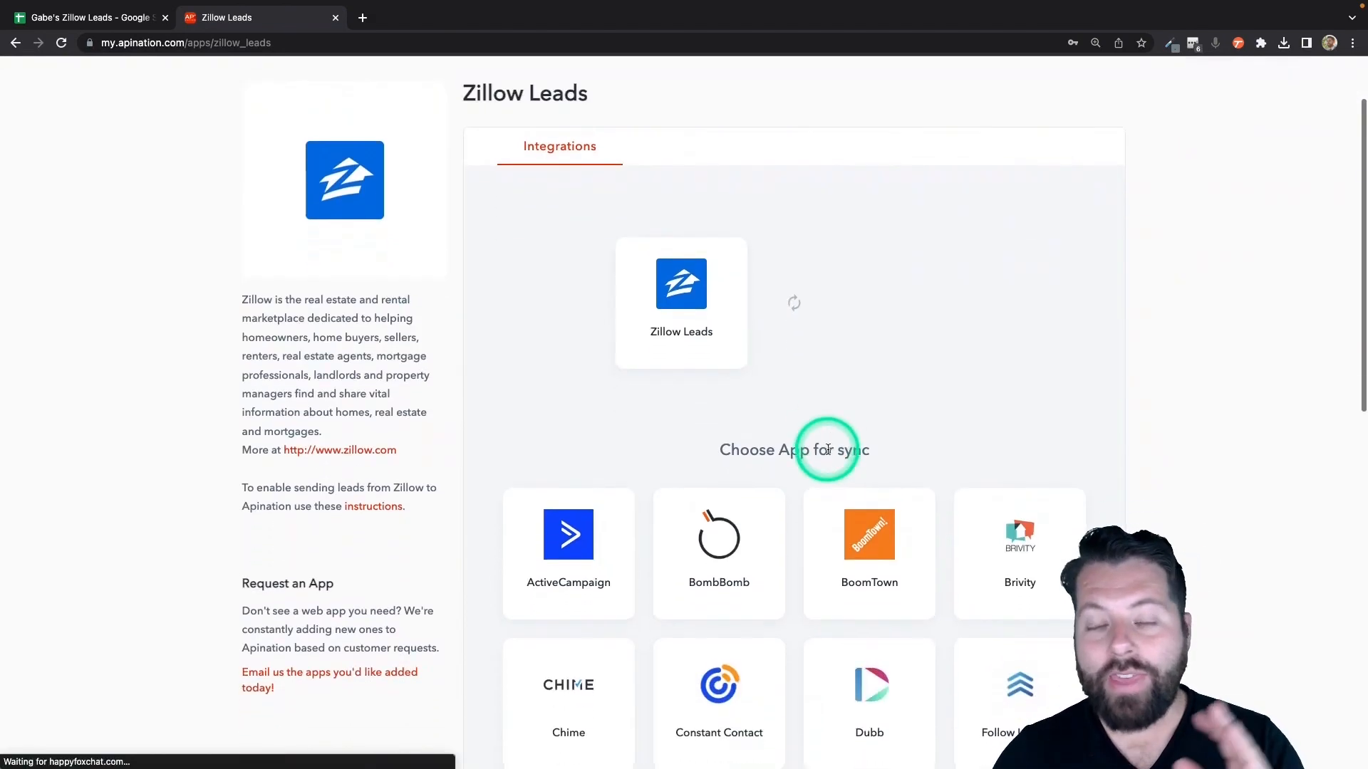
pyautogui.scroll(-2, 769, 681)
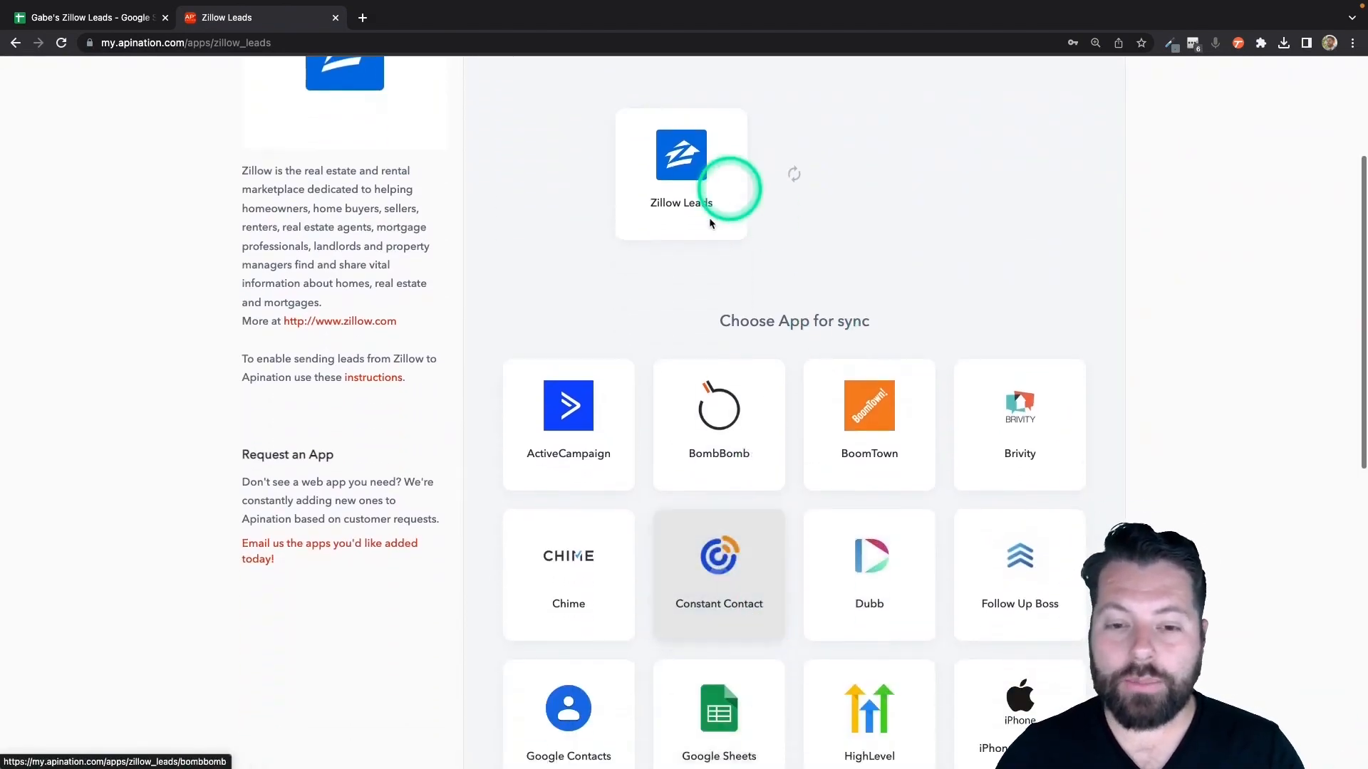
pyautogui.scroll(-5, 805, 448)
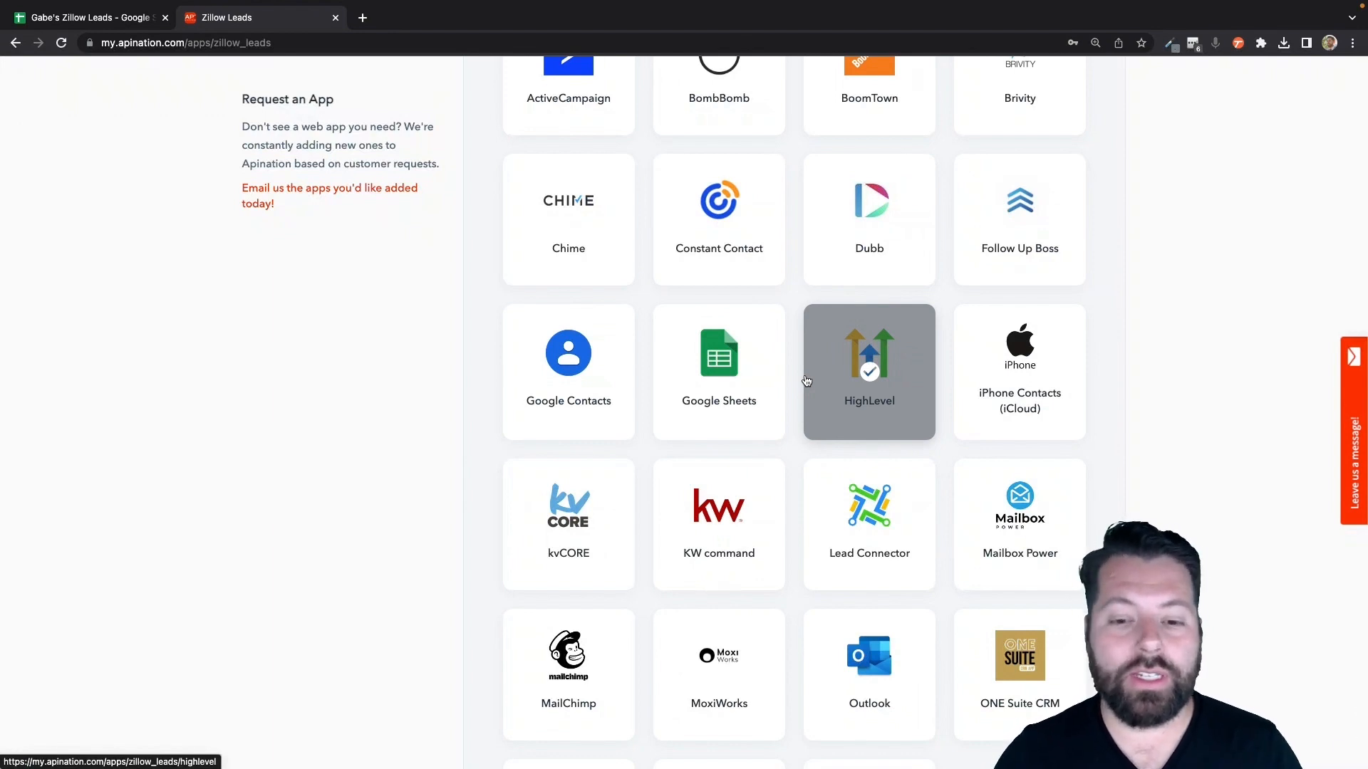
pyautogui.click(718, 348)
pyautogui.scroll(1, 726, 399)
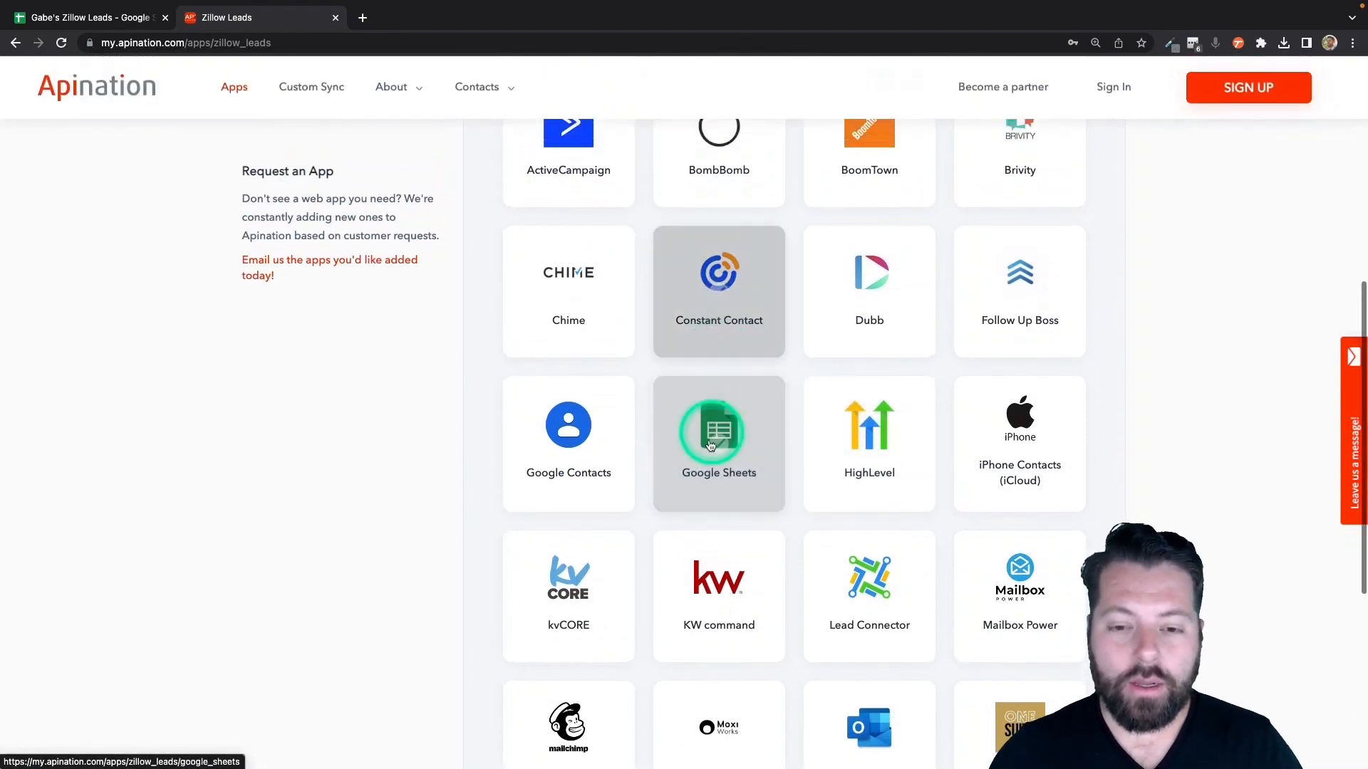
pyautogui.click(726, 410)
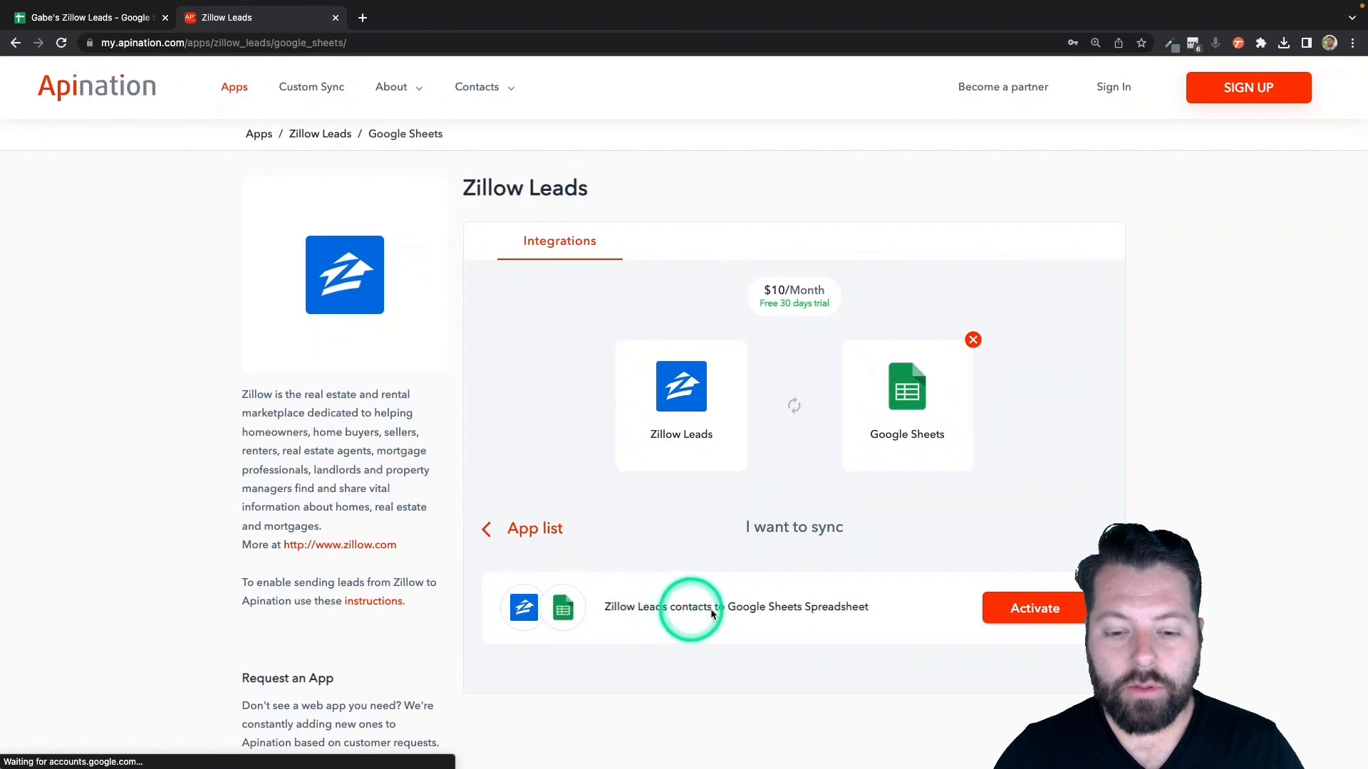
# - Activate the Zillow Leads contacts to Google Sheets Spreadsheet sync and sign in with a Google account
pyautogui.click(1039, 611)
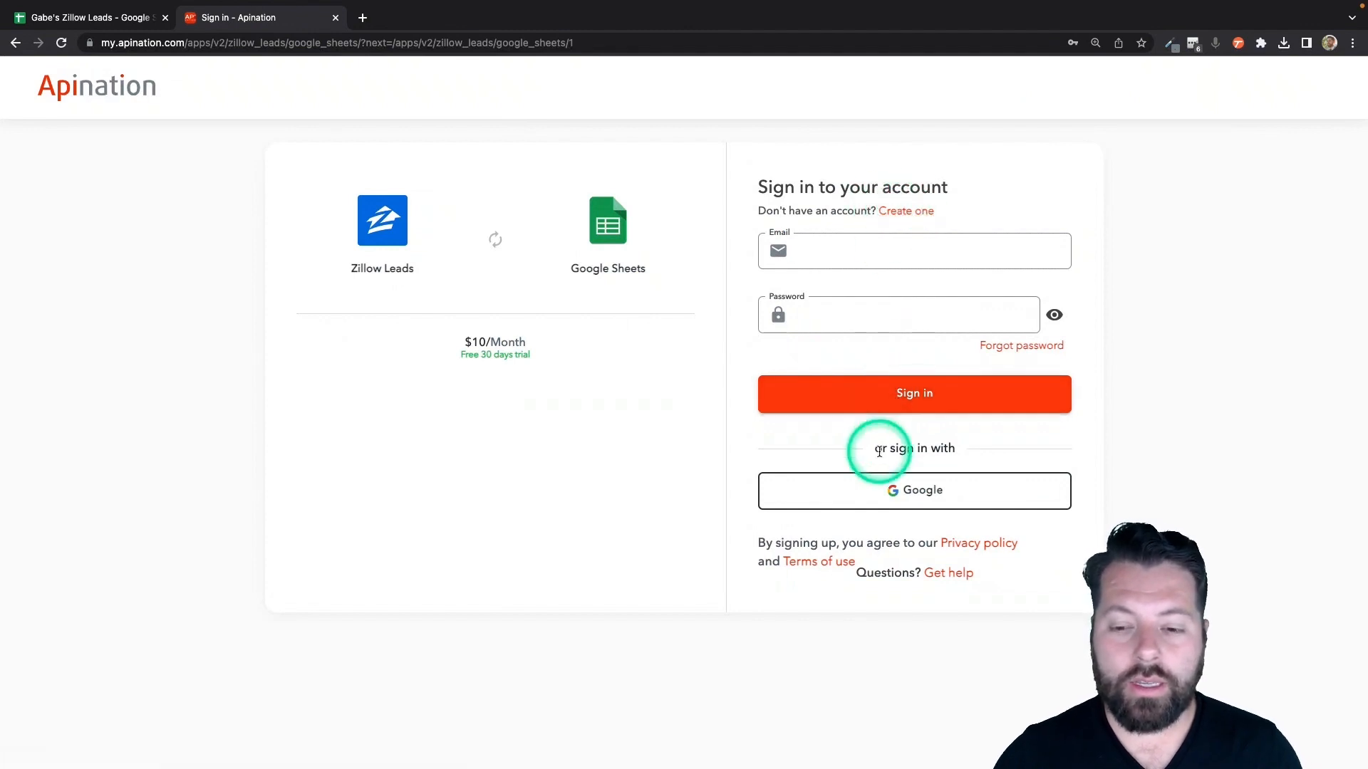
pyautogui.click(891, 498)
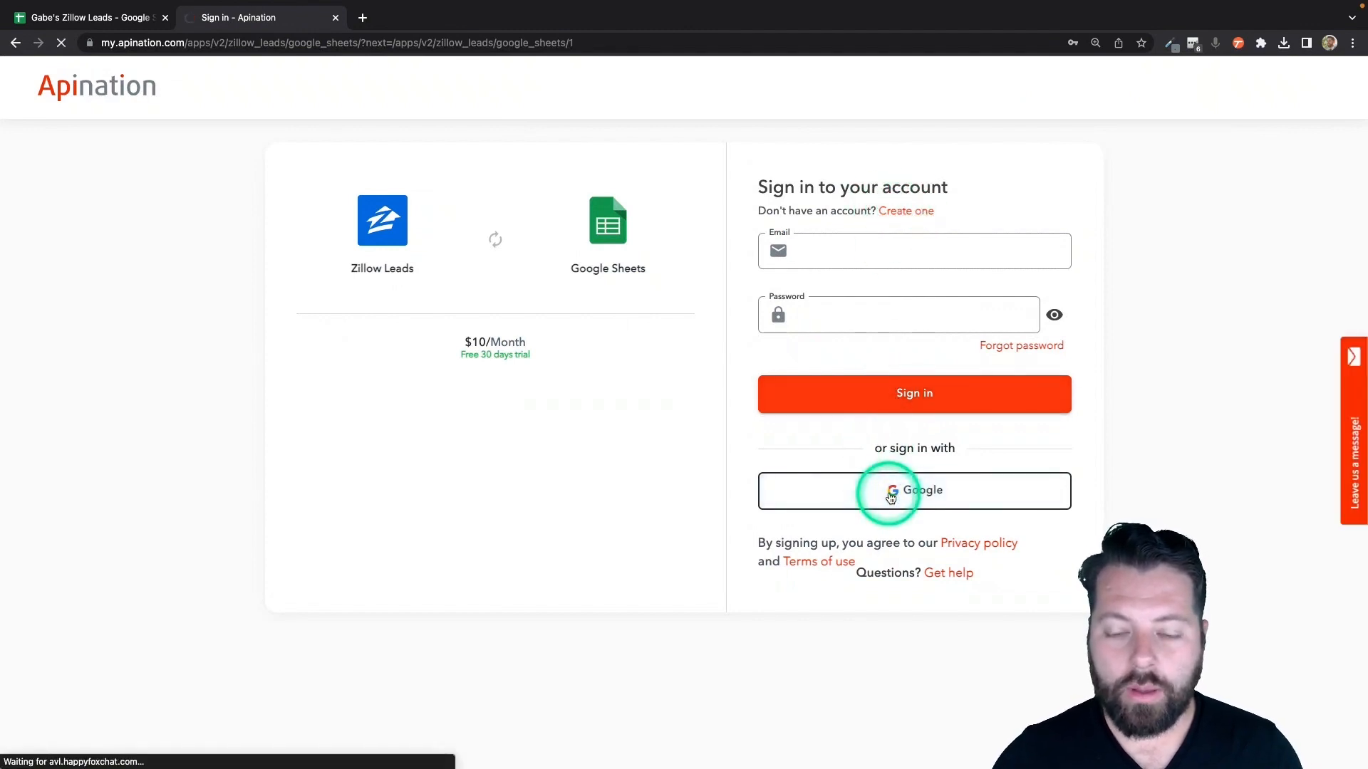
pyautogui.click(614, 357)
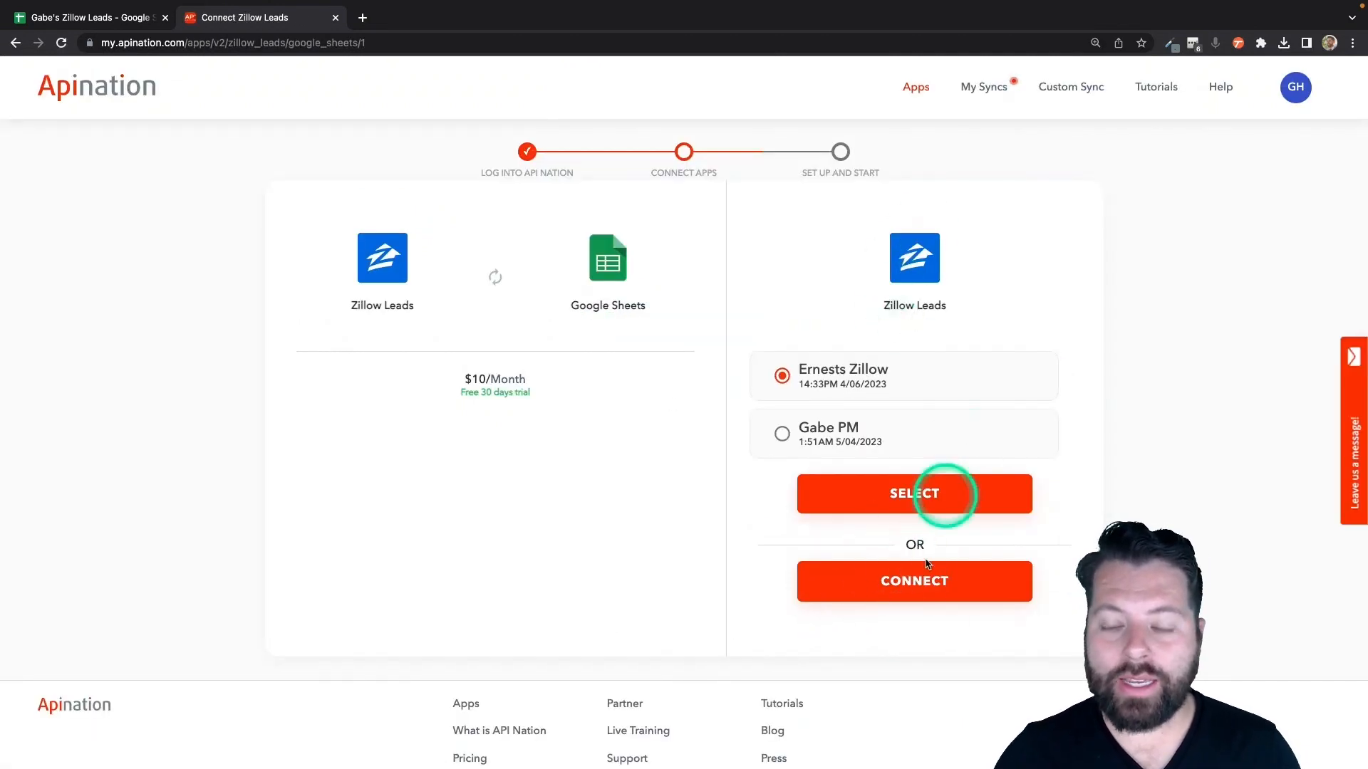
# - Create a new Zillow Leads connection labelled with the account owner's first name
pyautogui.click(910, 588)
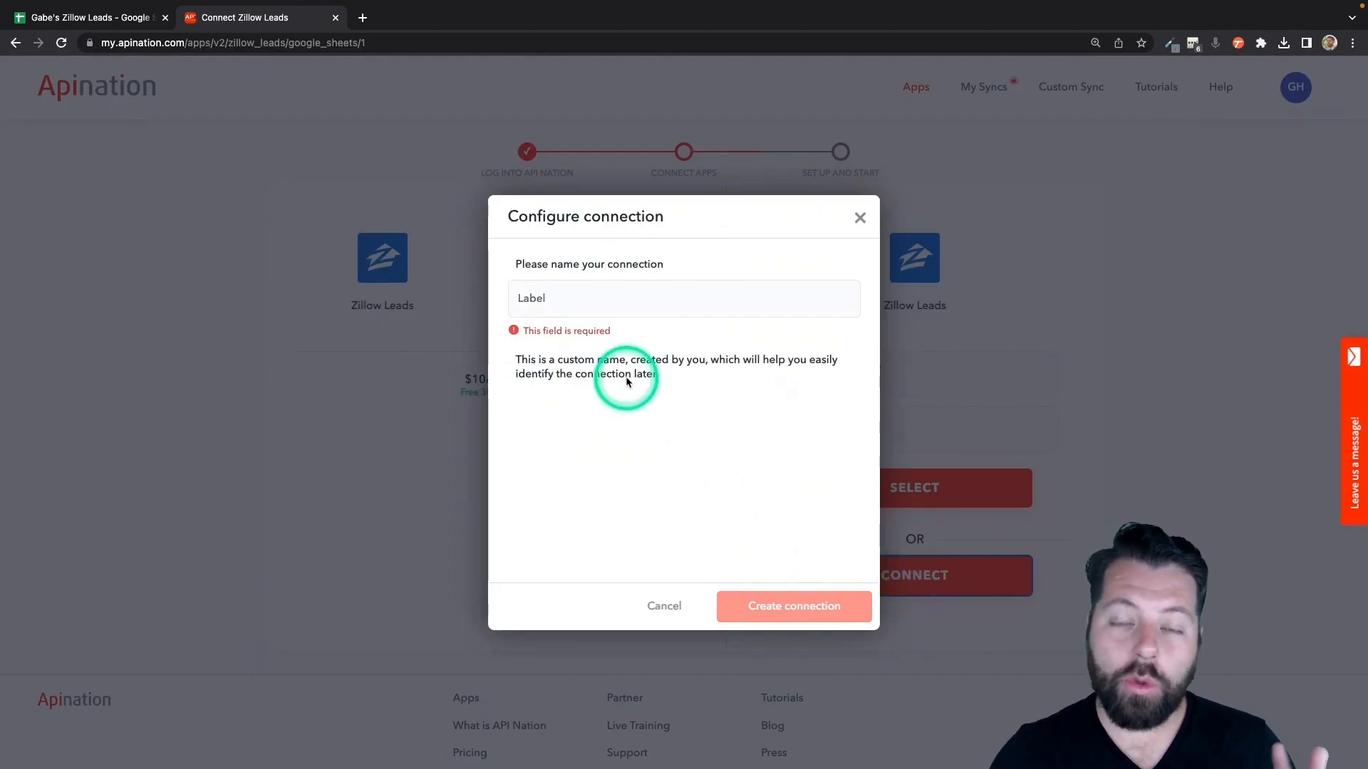
pyautogui.click(615, 305)
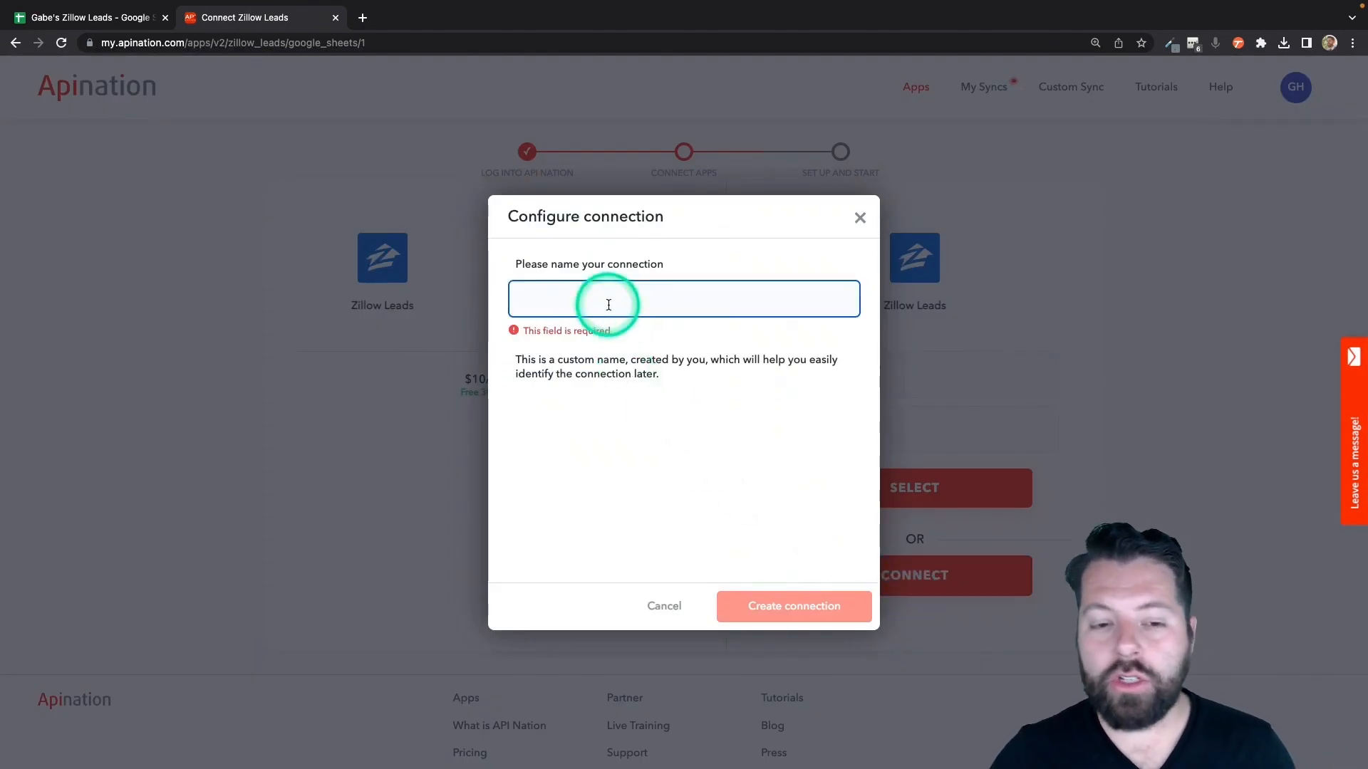
pyautogui.write('Gabe')
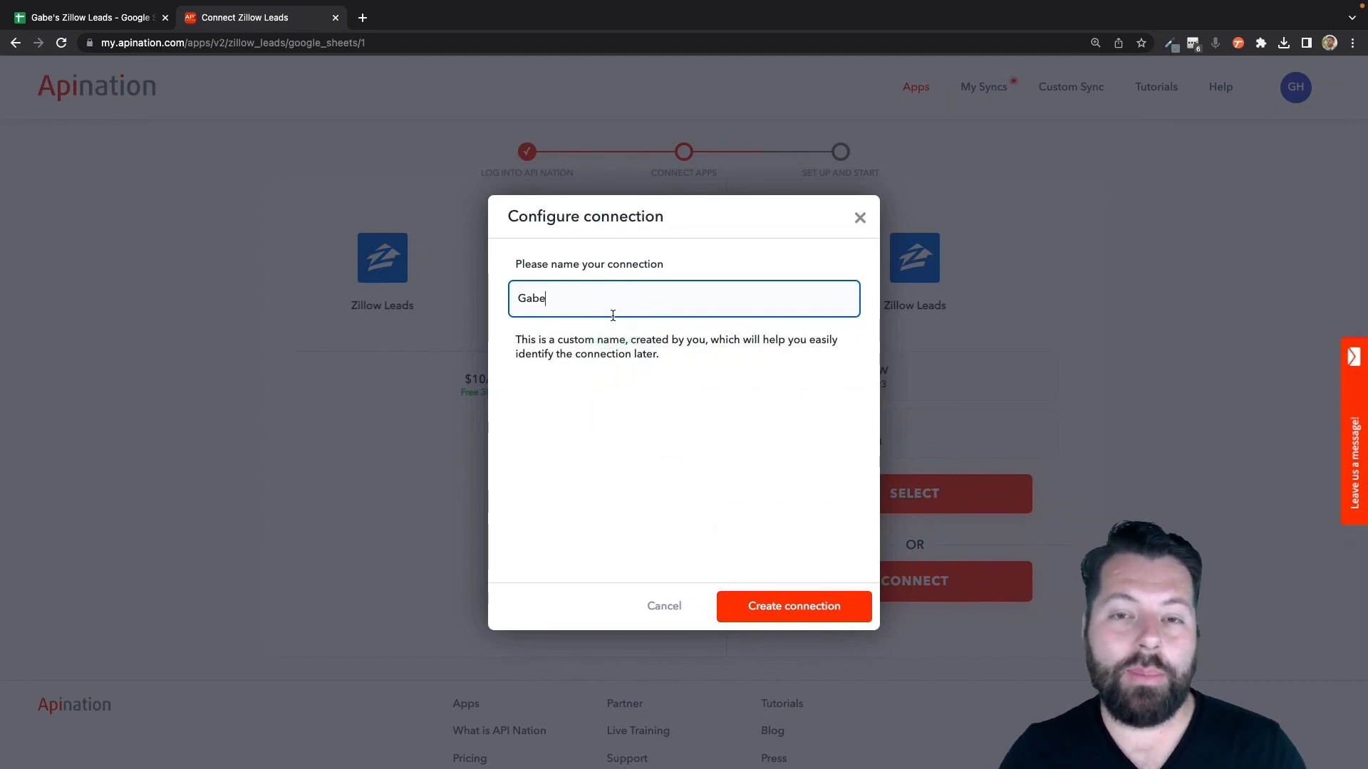
pyautogui.click(785, 607)
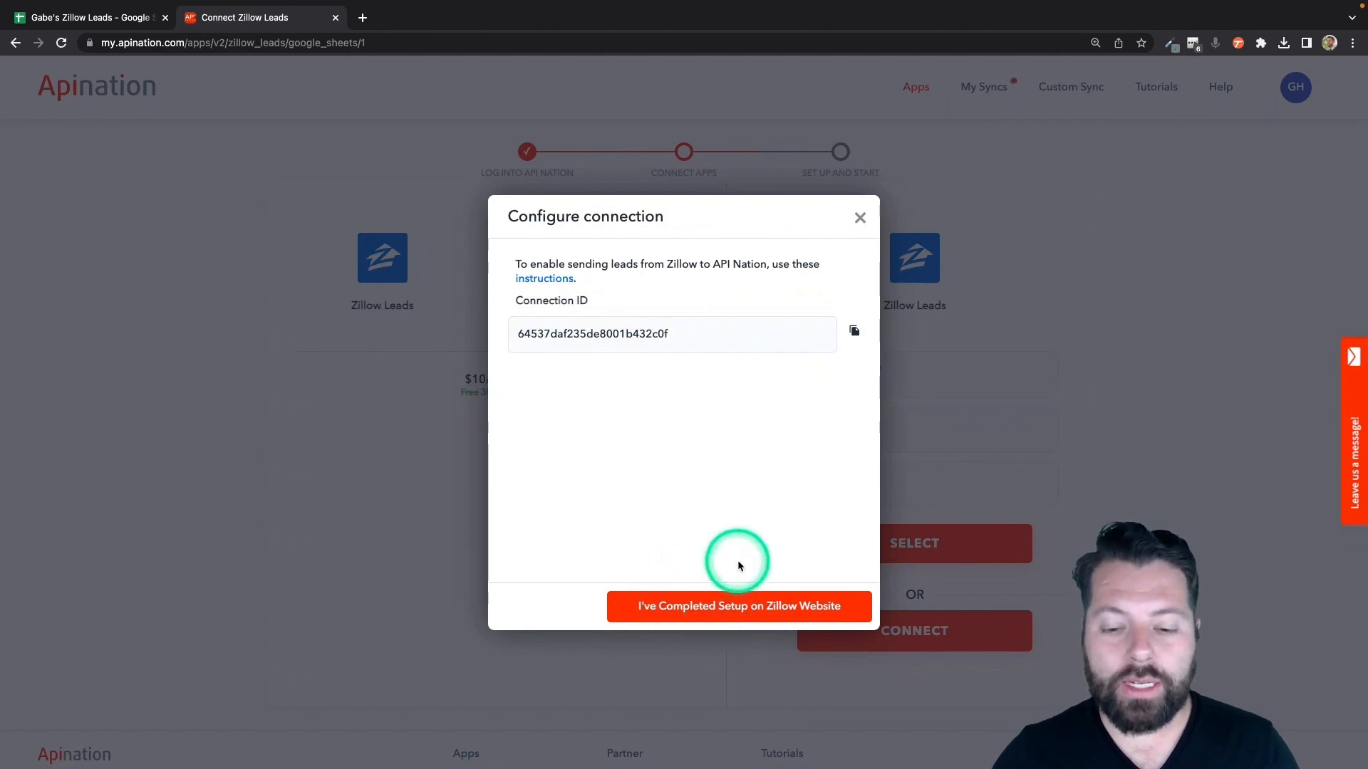
# - Open the Zillow connection instructions and read the setup steps through copying the Apination Connection ID
pyautogui.click(554, 280)
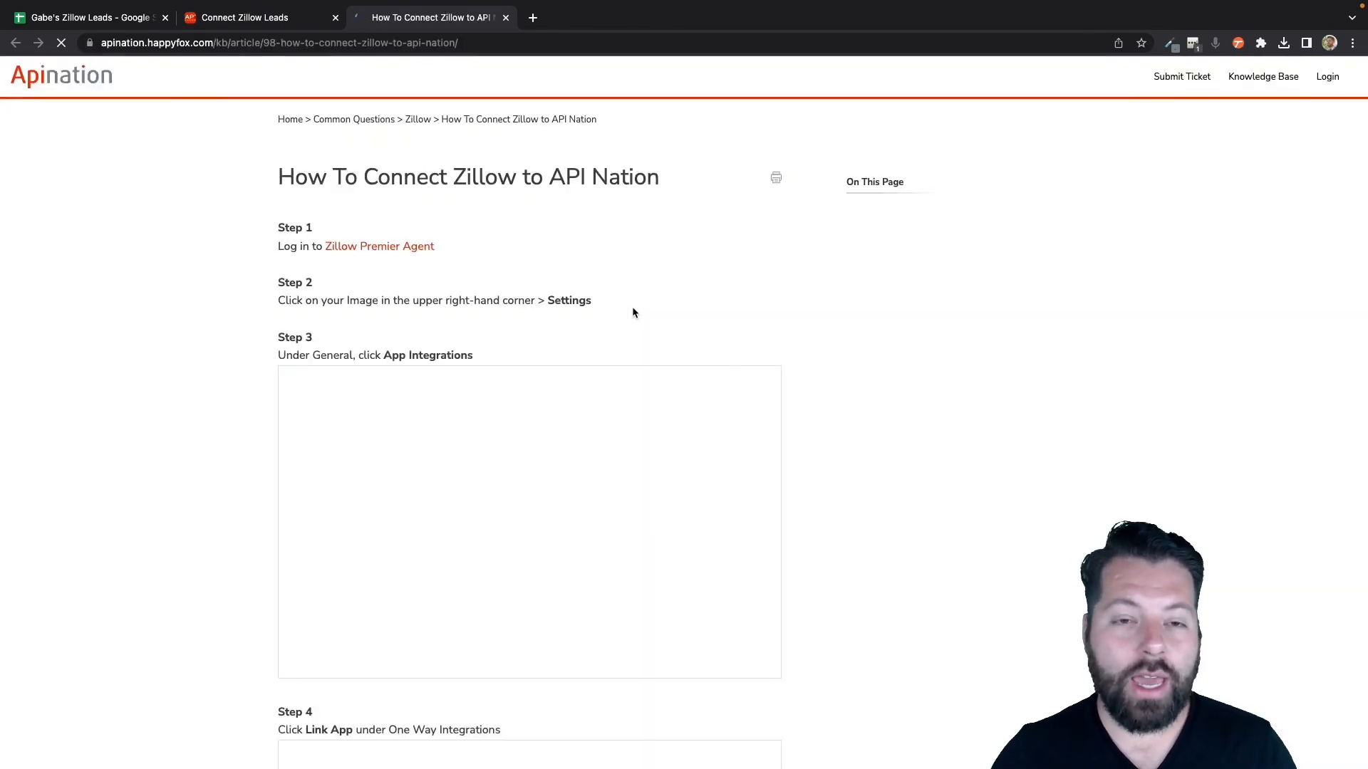
pyautogui.click(495, 270)
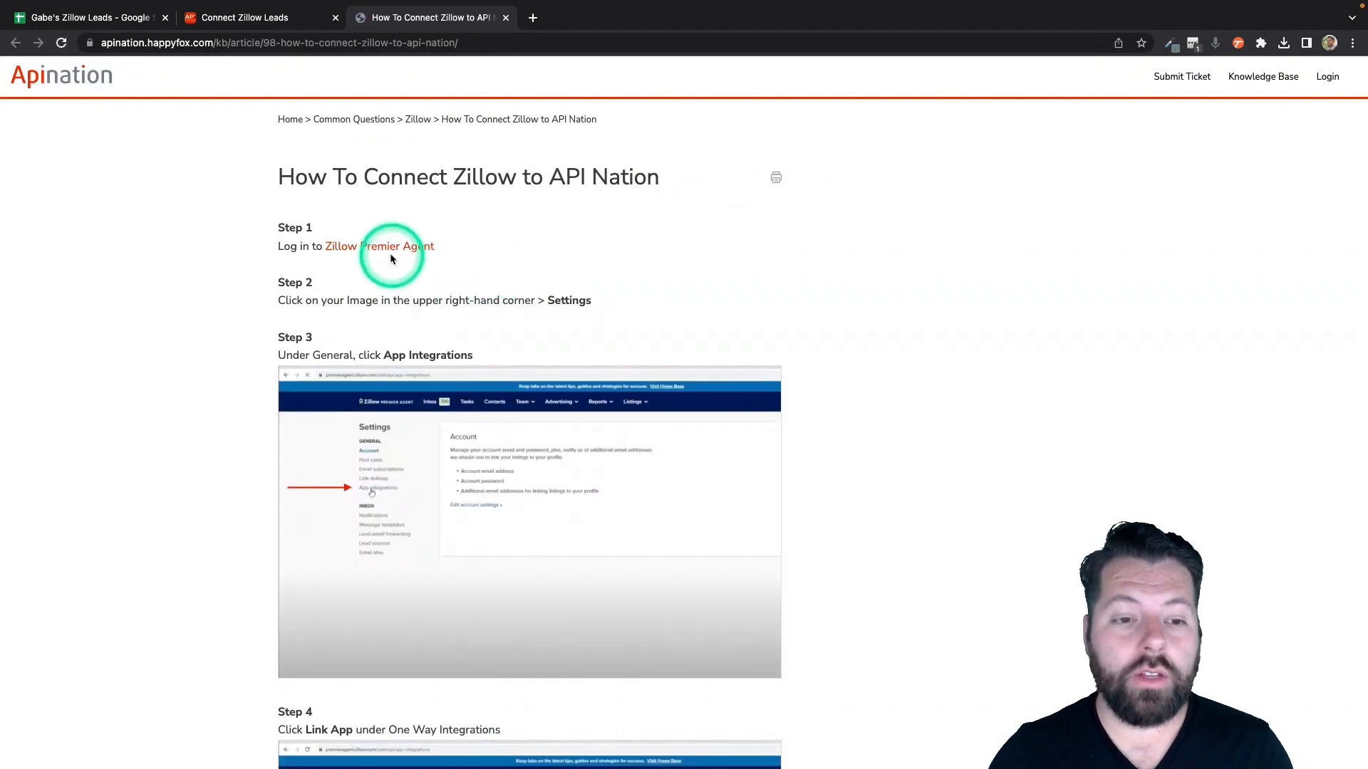
pyautogui.scroll(-3, 410, 331)
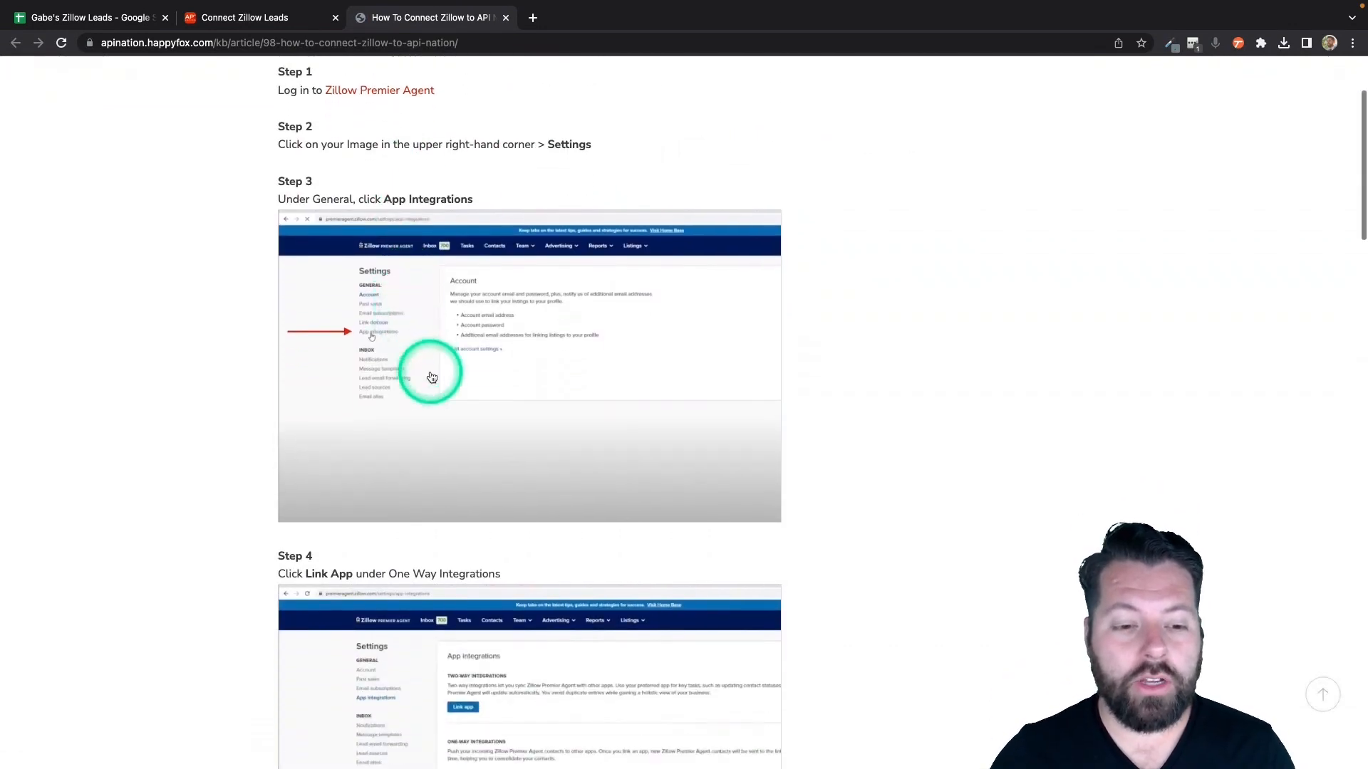
pyautogui.scroll(-9, 443, 373)
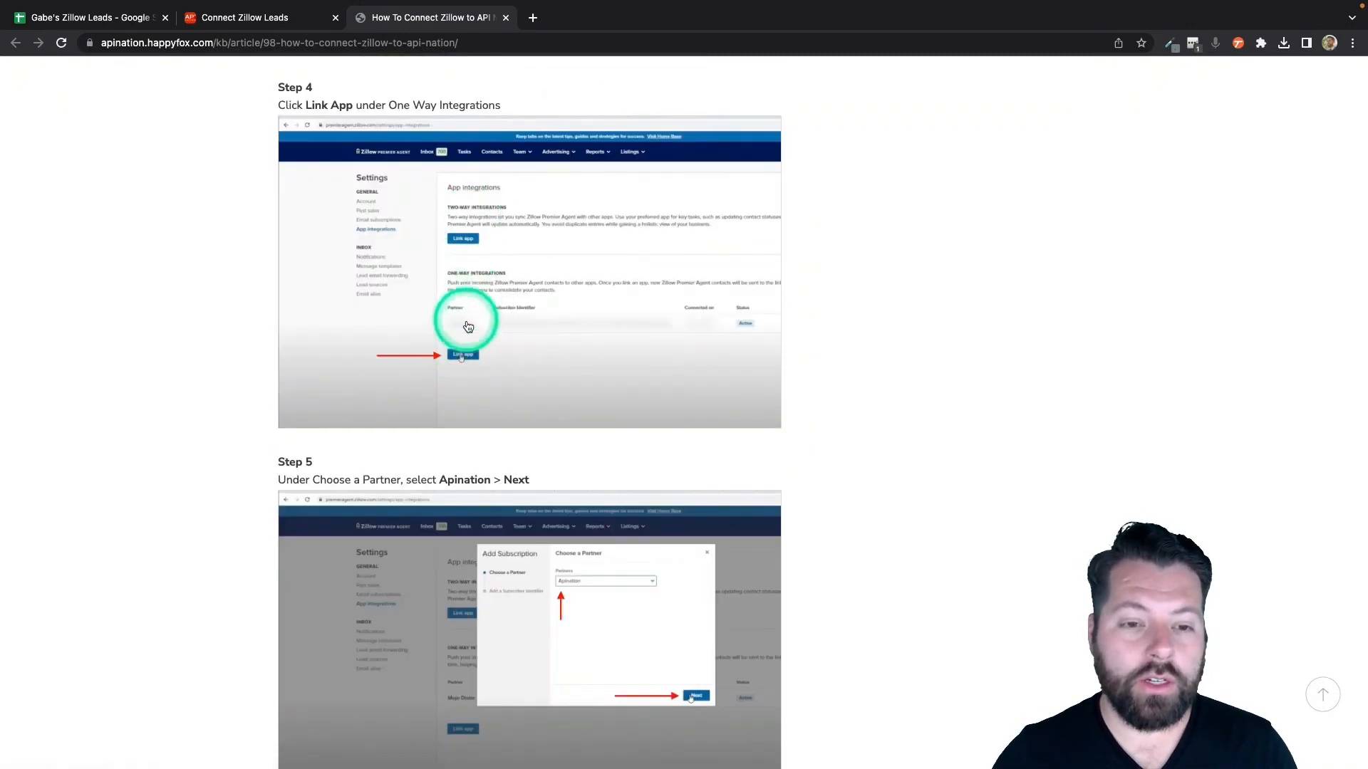
pyautogui.scroll(-6, 472, 361)
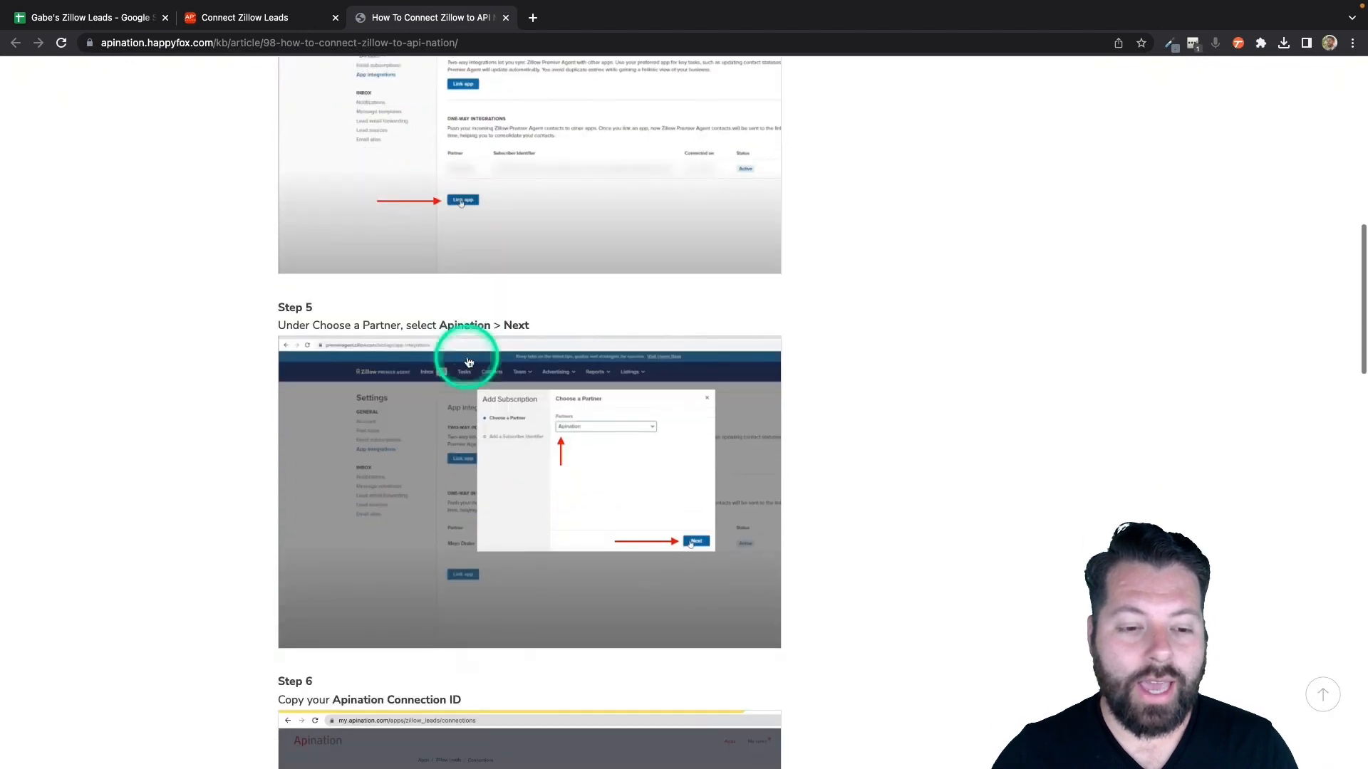
pyautogui.scroll(-1, 469, 363)
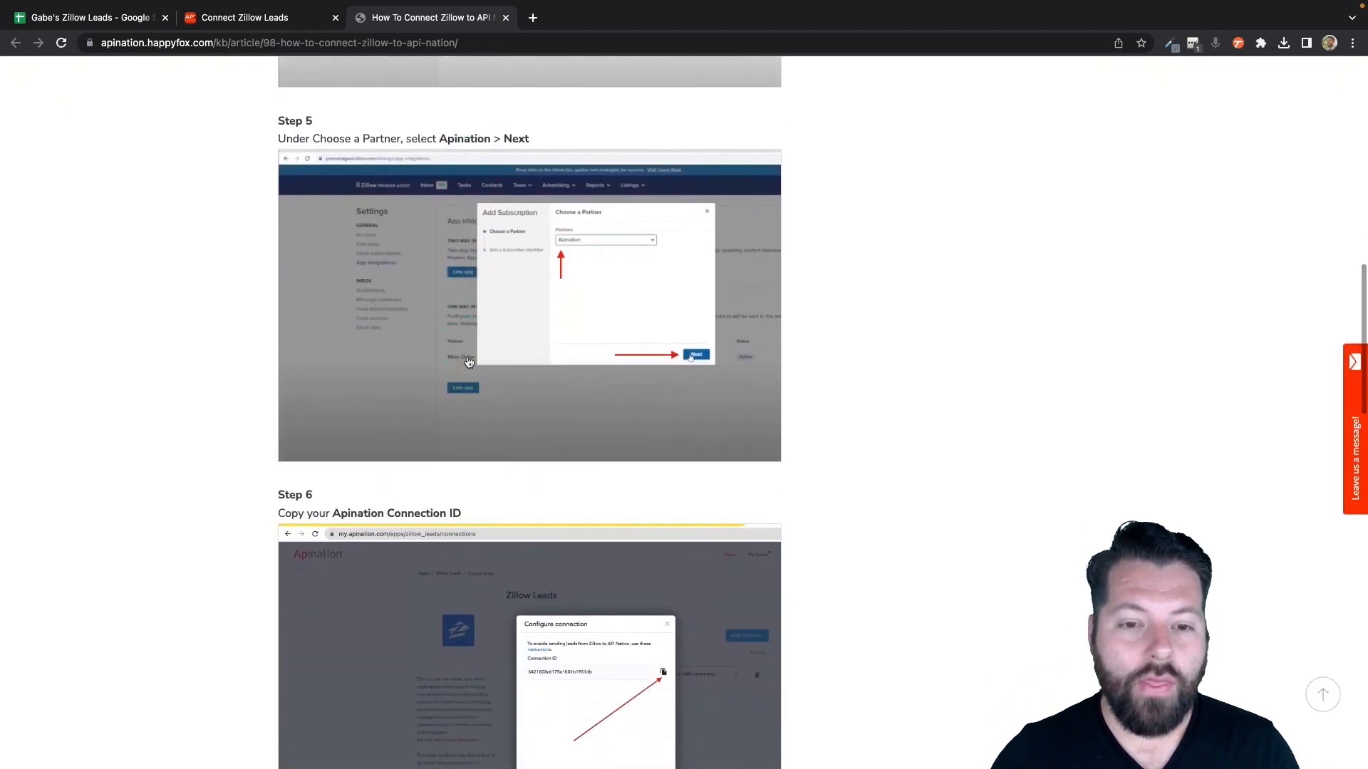
pyautogui.scroll(-1, 469, 363)
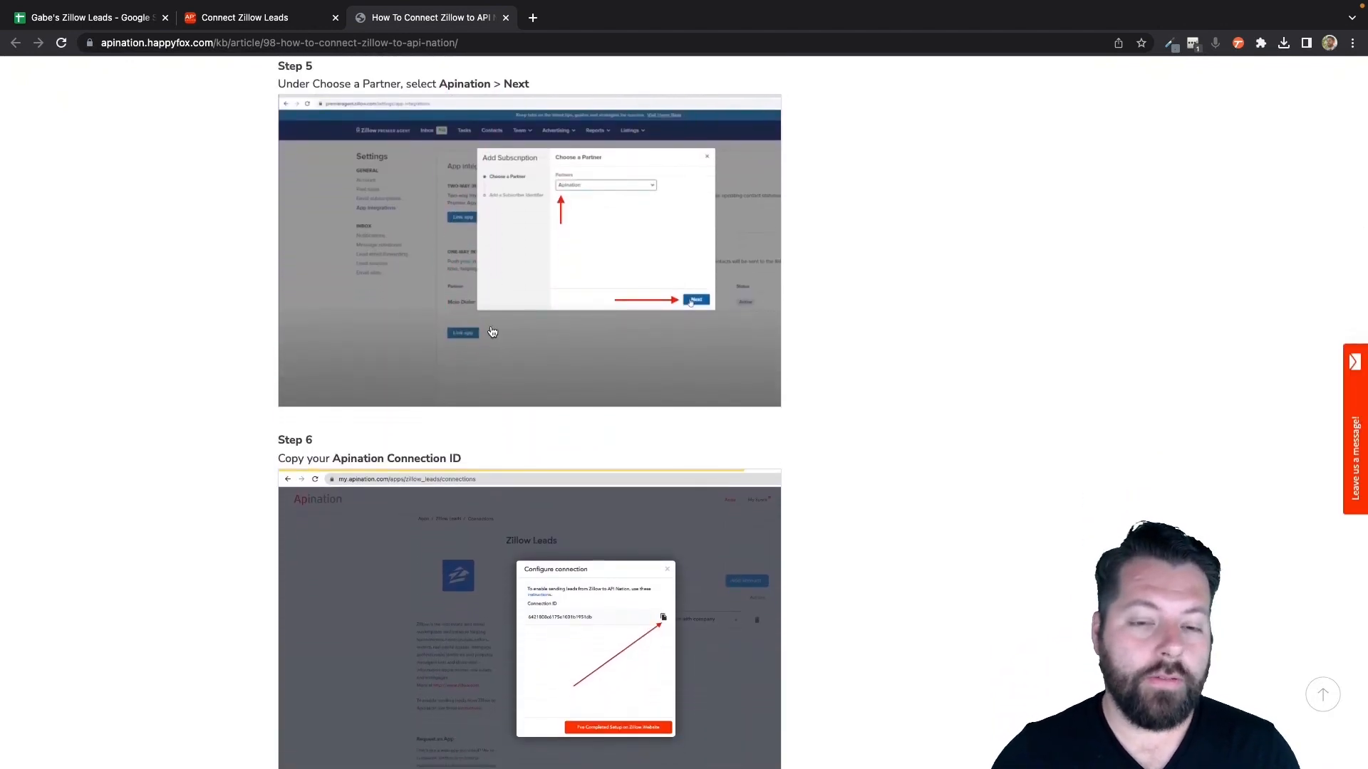
pyautogui.scroll(-4, 515, 291)
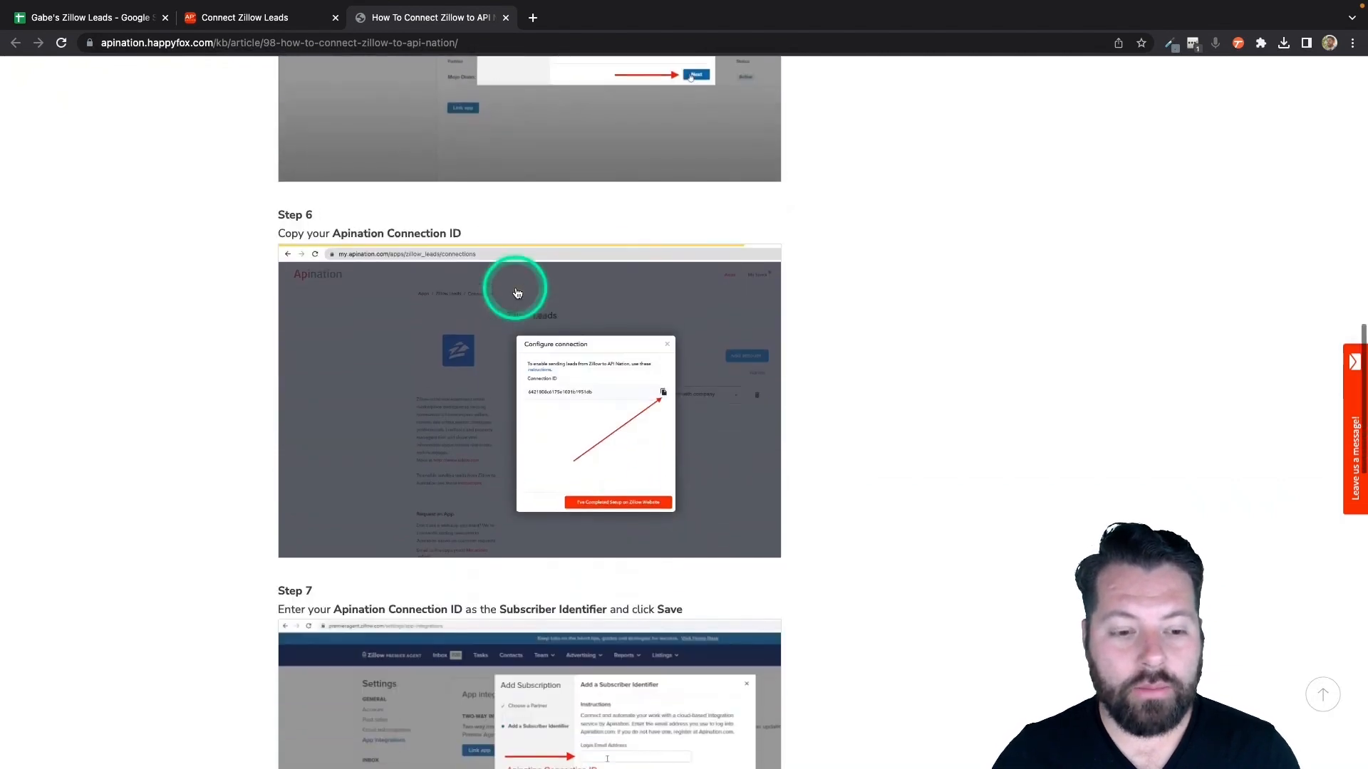
pyautogui.scroll(-2, 518, 293)
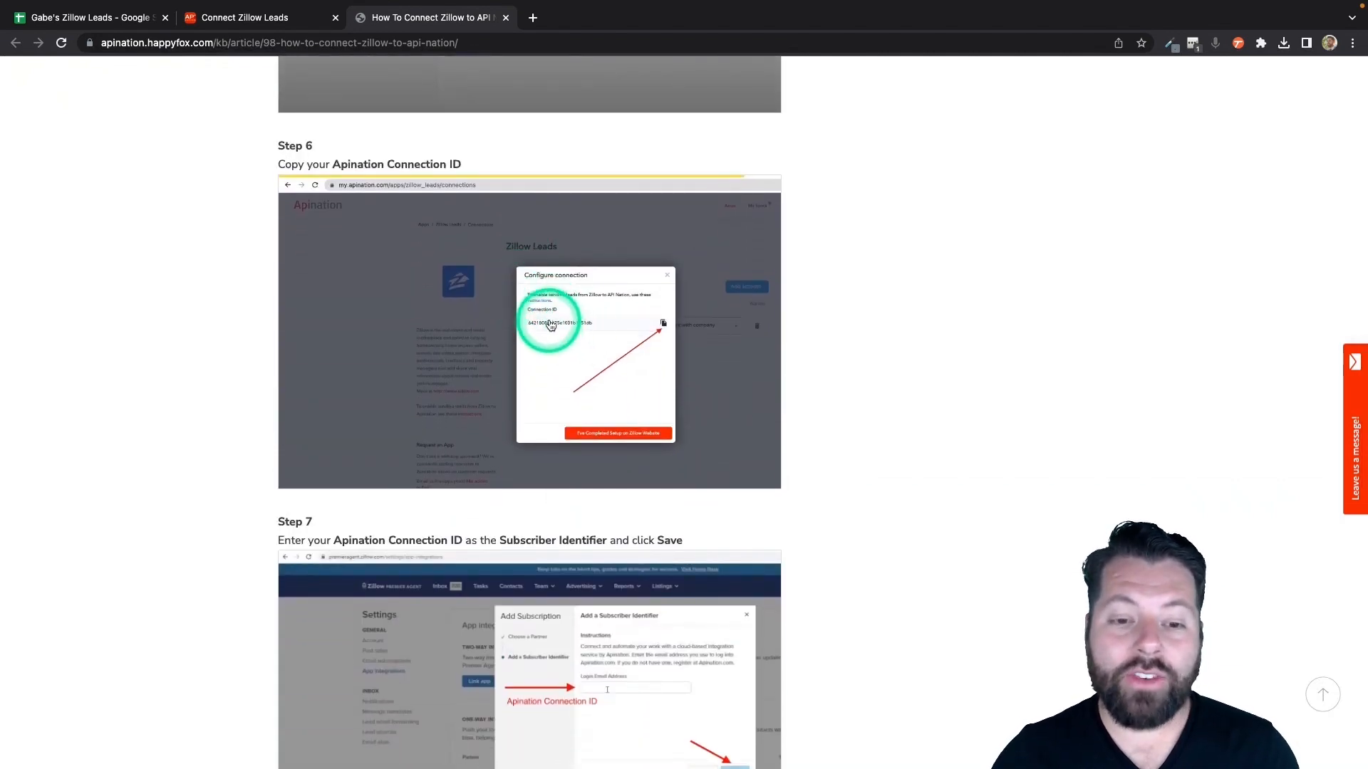
# - Copy the connection ID from the Zillow Leads connection setup and return to Step 7 of the instructions
pyautogui.click(244, 17)
pyautogui.click(643, 357)
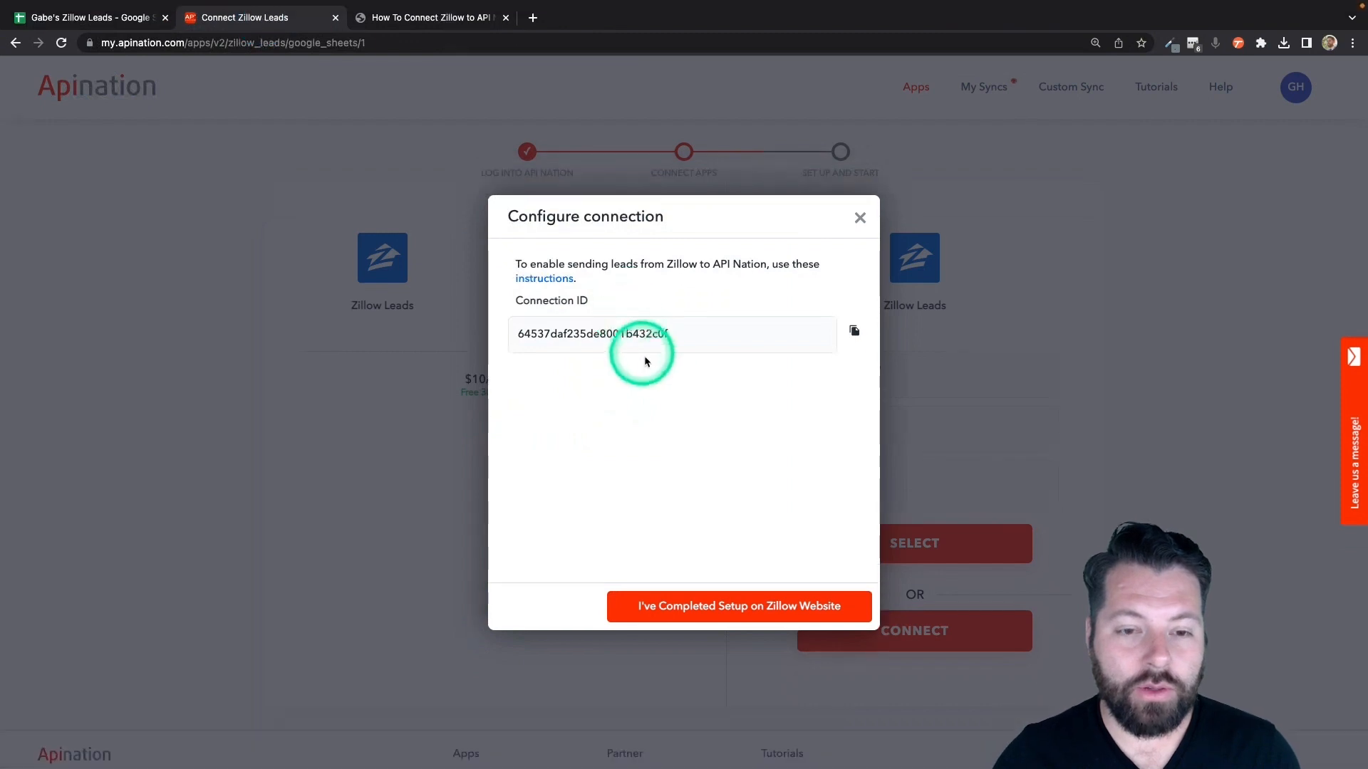
pyautogui.click(853, 334)
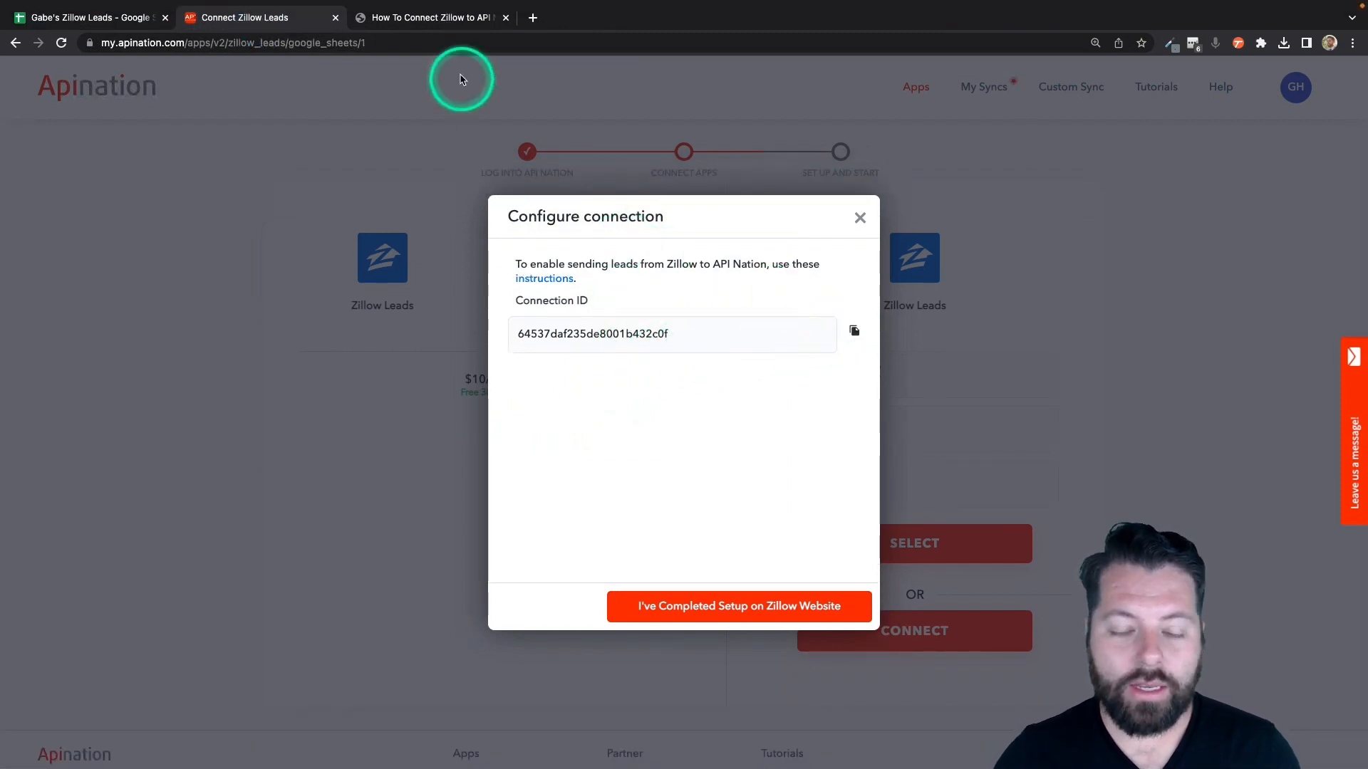
pyautogui.click(449, 19)
pyautogui.scroll(-5, 530, 412)
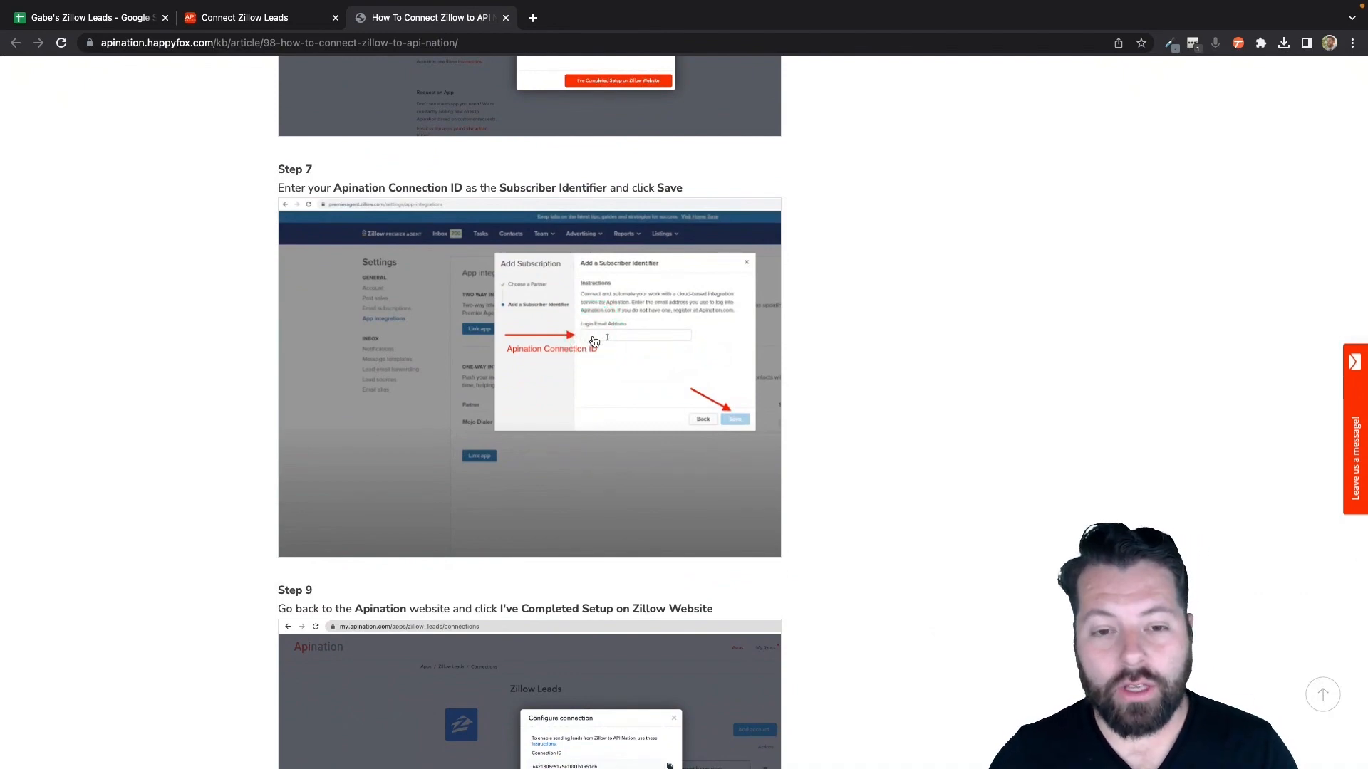
# - Check the connection ID against Step 7 of the Zillow instructions and read on through Step 9
pyautogui.click(275, 20)
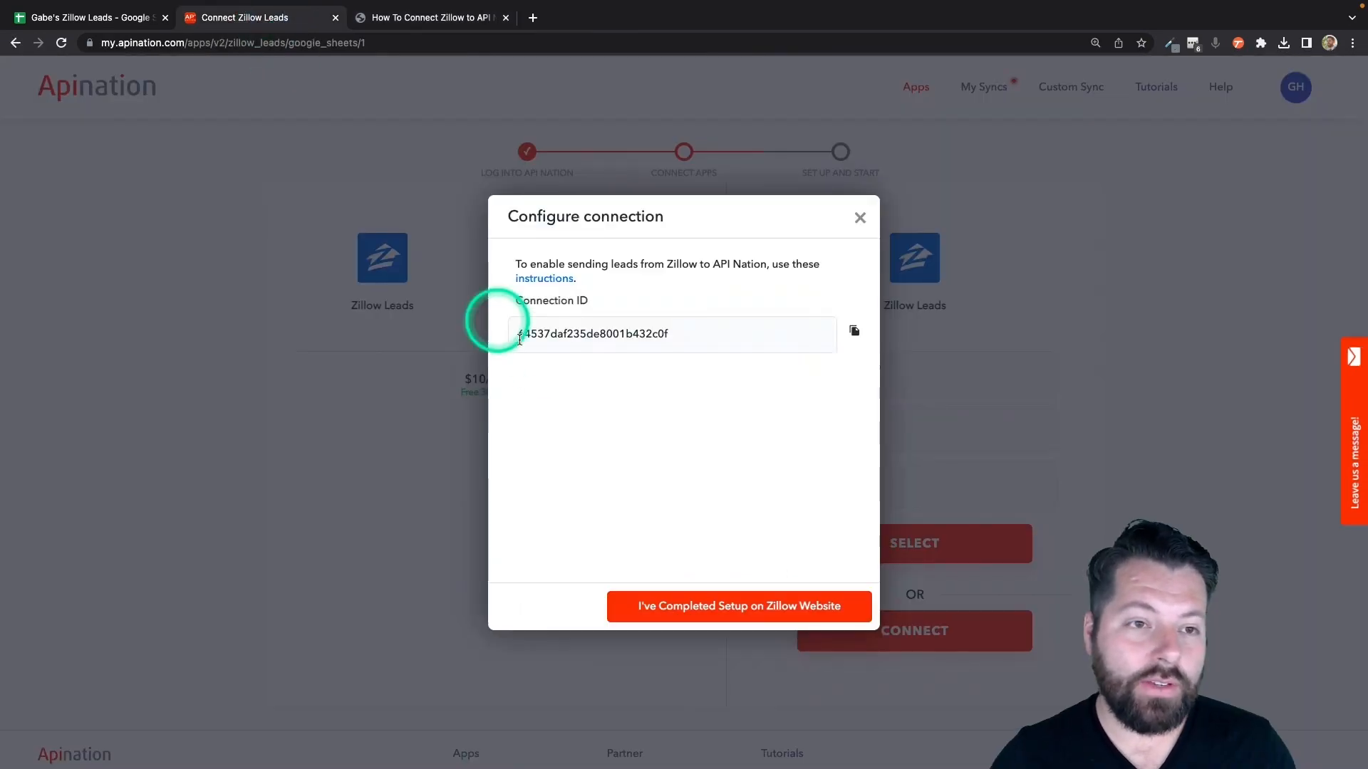
pyautogui.click(446, 20)
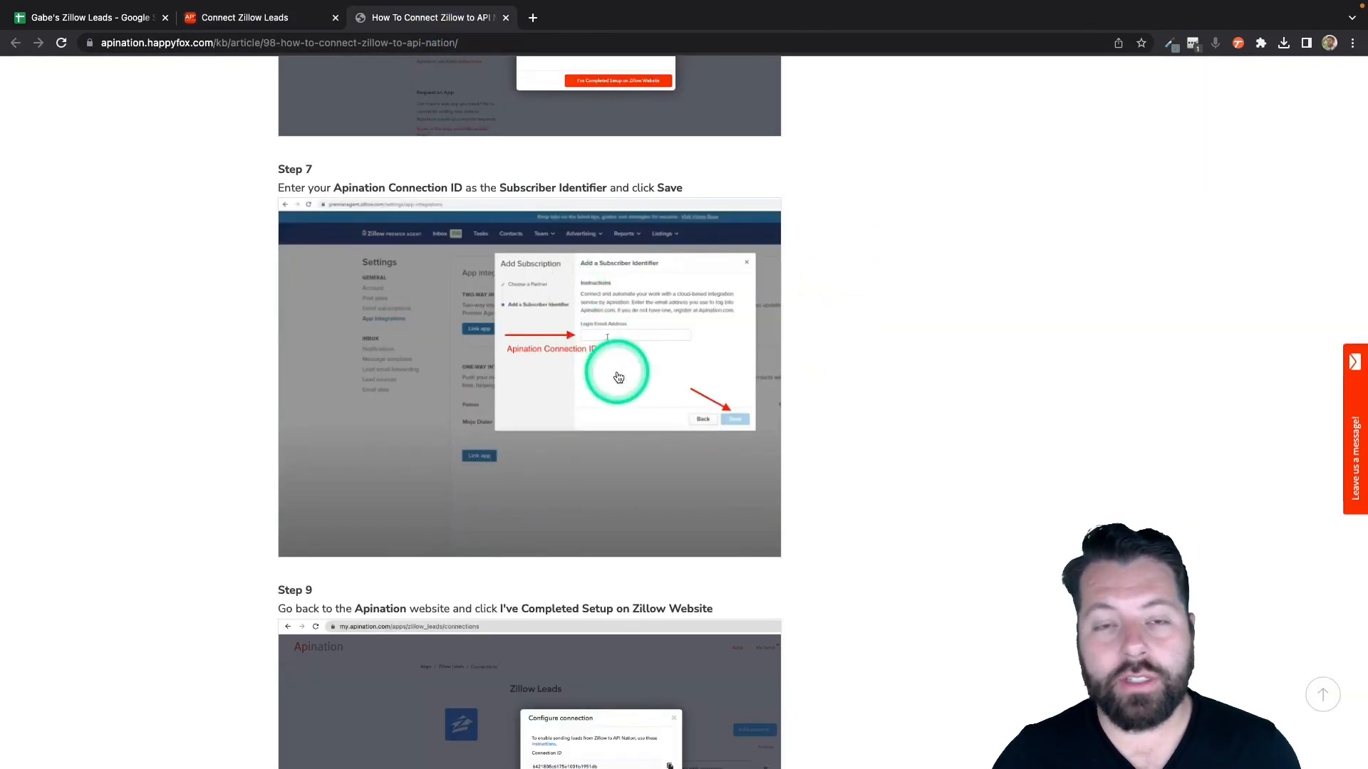
pyautogui.scroll(-5, 529, 413)
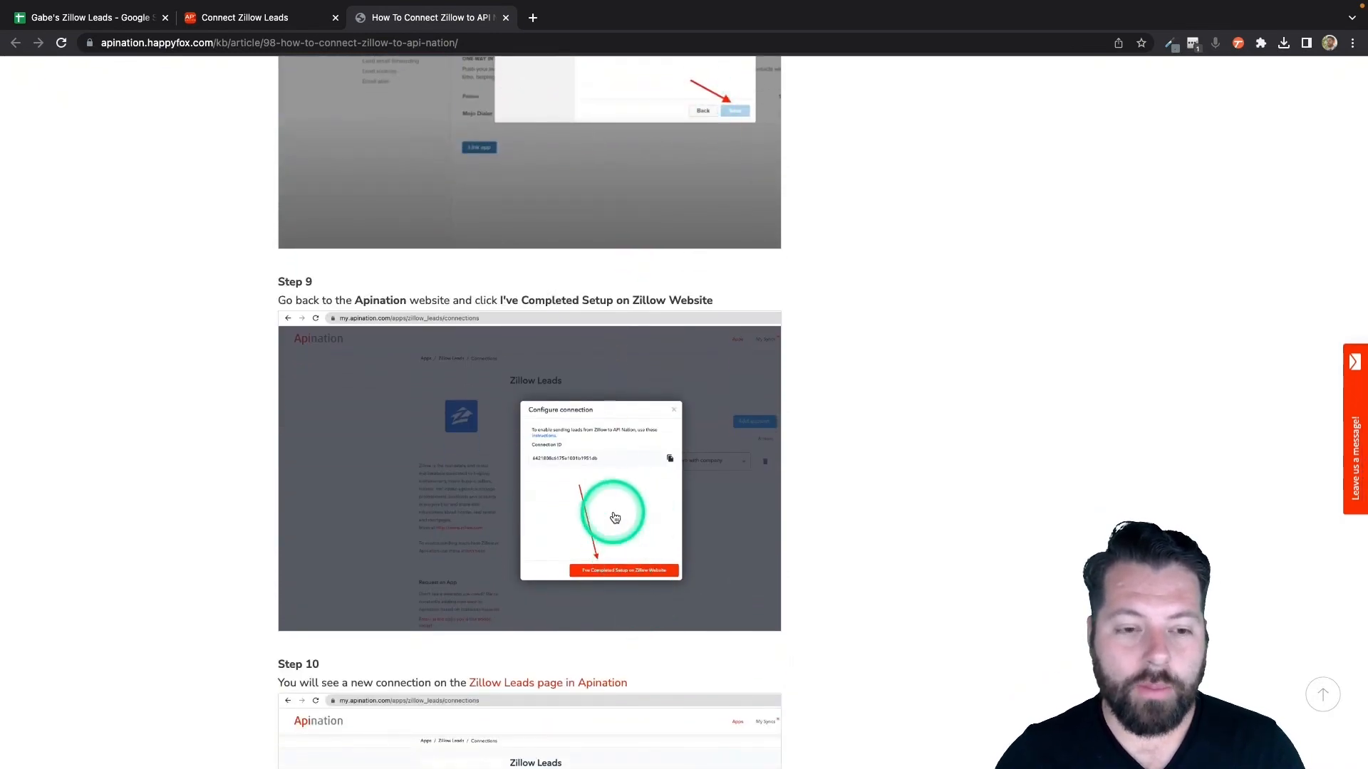
pyautogui.scroll(-1, 615, 518)
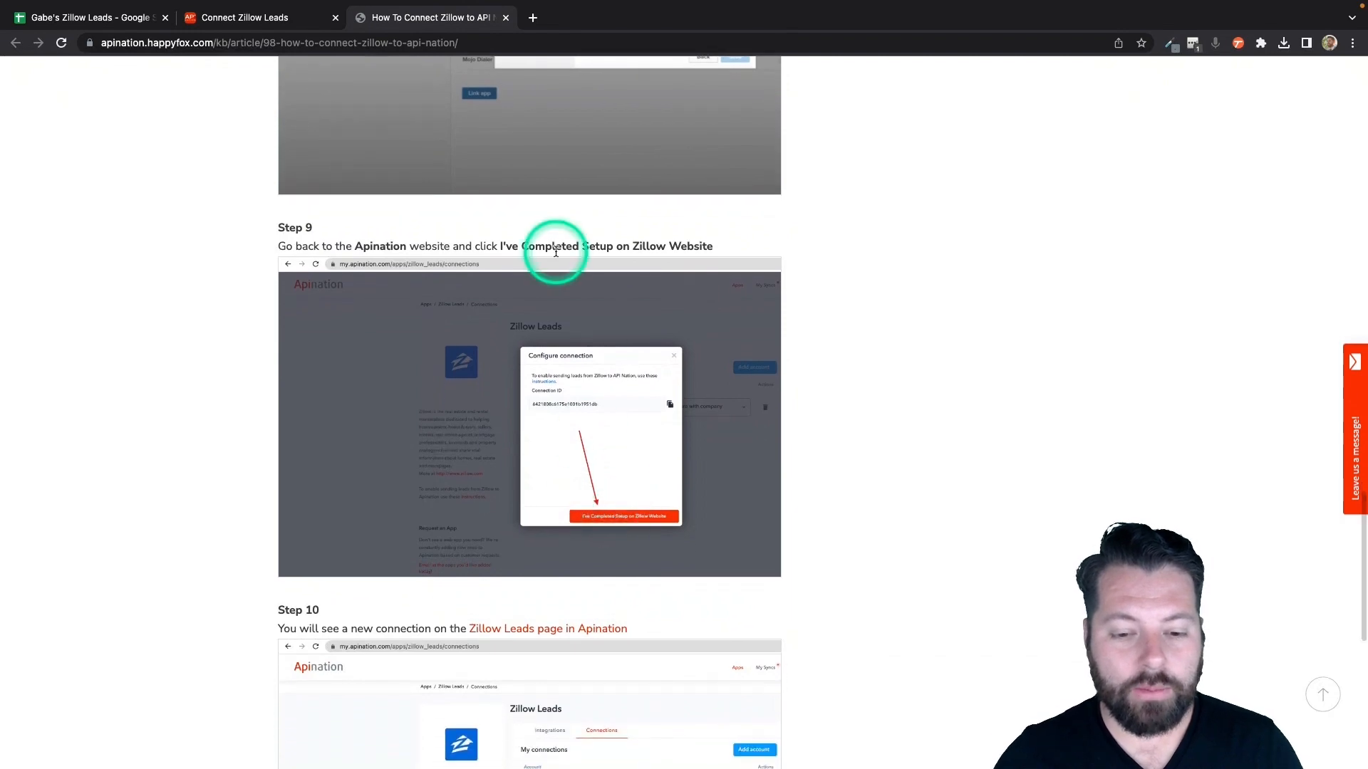
# - Confirm that setup on the Zillow website is completed and select the new Zillow Leads connection labelled with the owner's first name
pyautogui.click(253, 21)
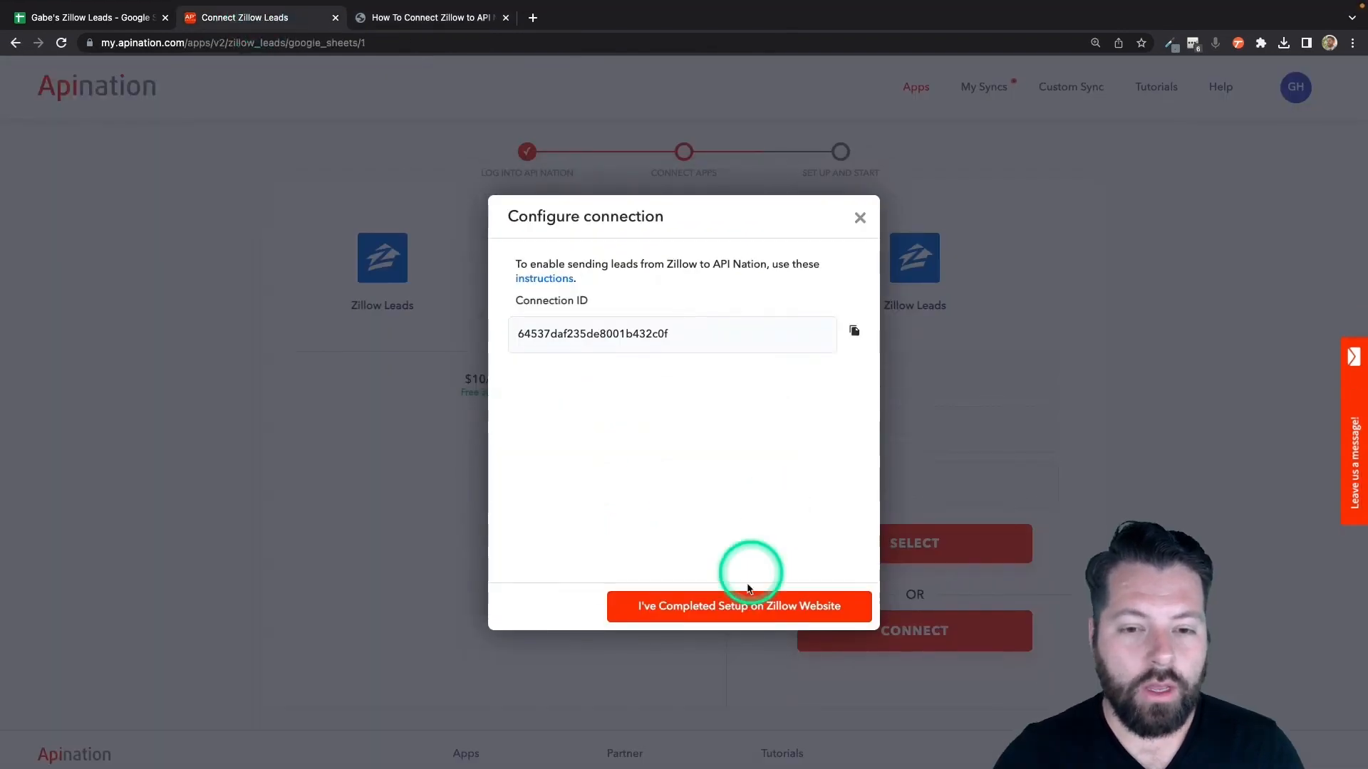
pyautogui.click(745, 607)
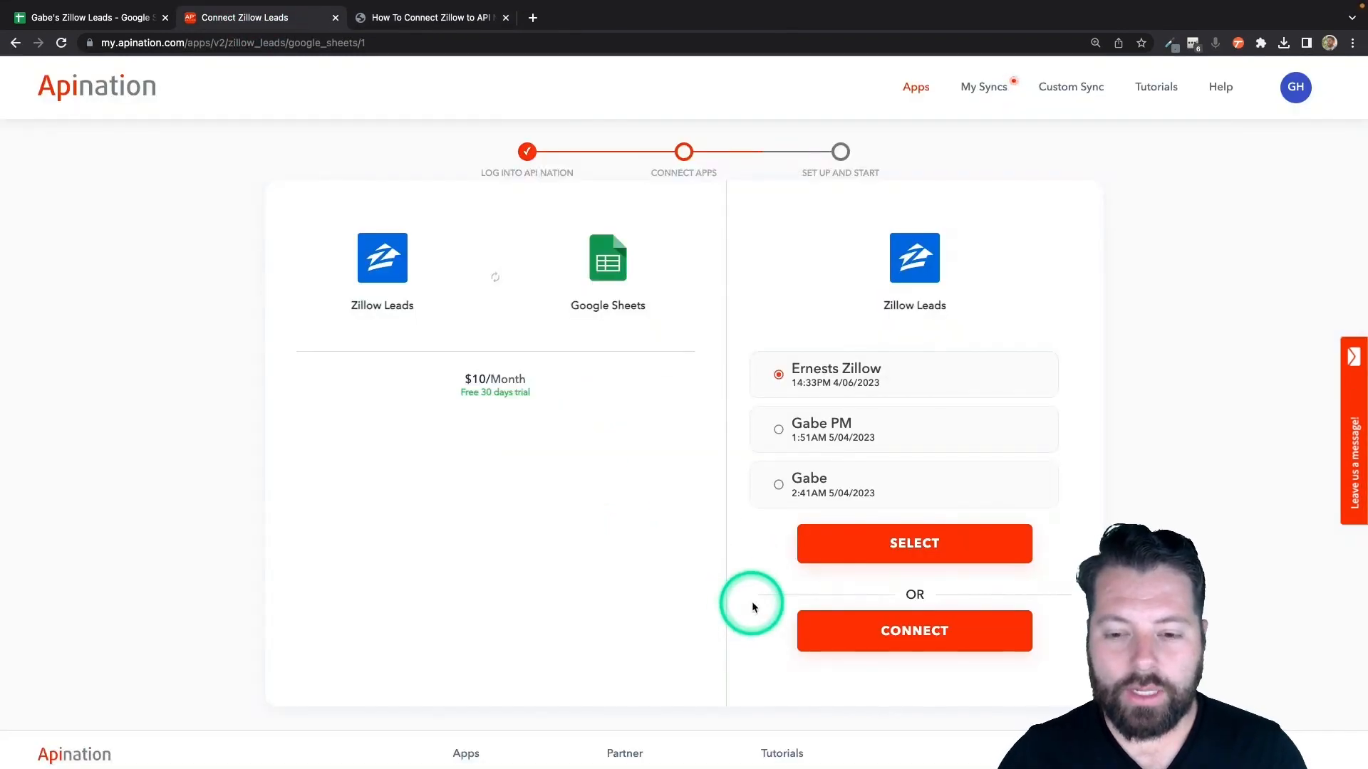
pyautogui.click(794, 481)
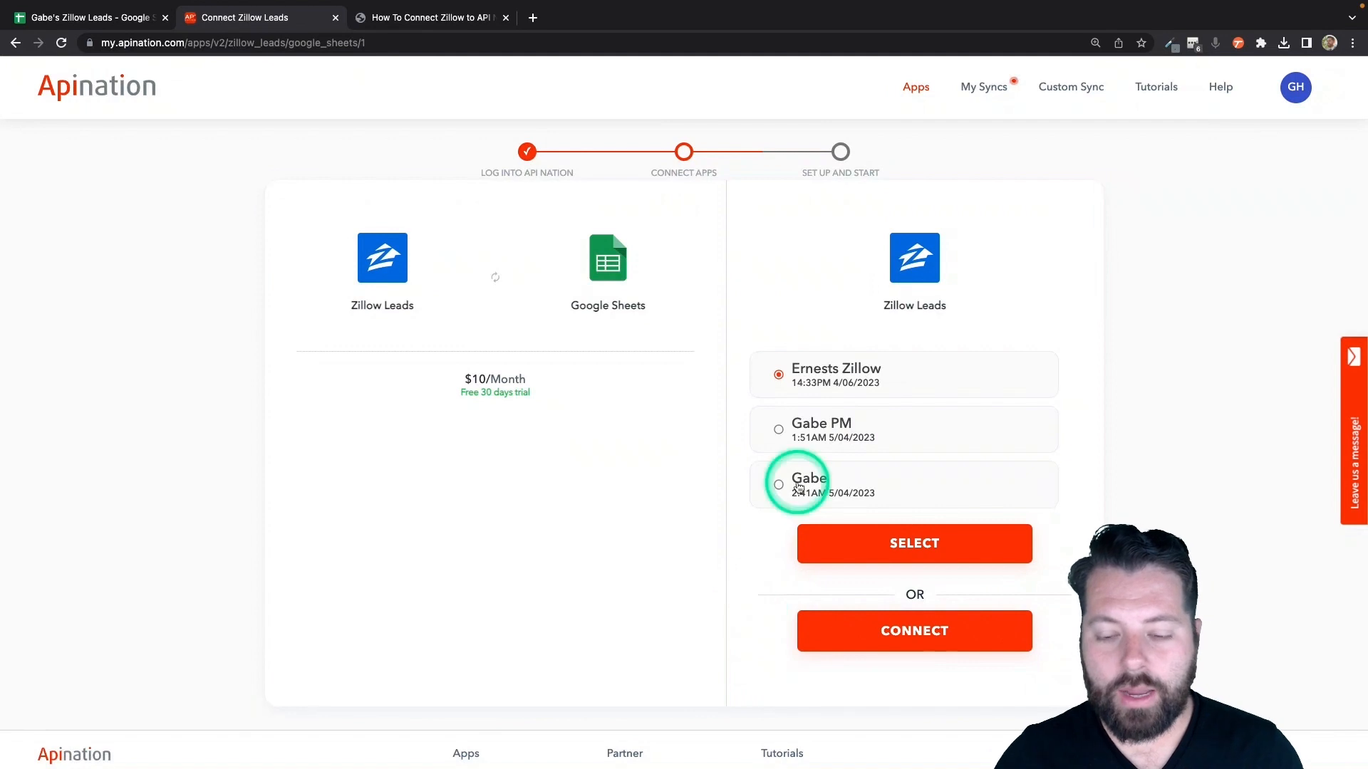
pyautogui.click(829, 547)
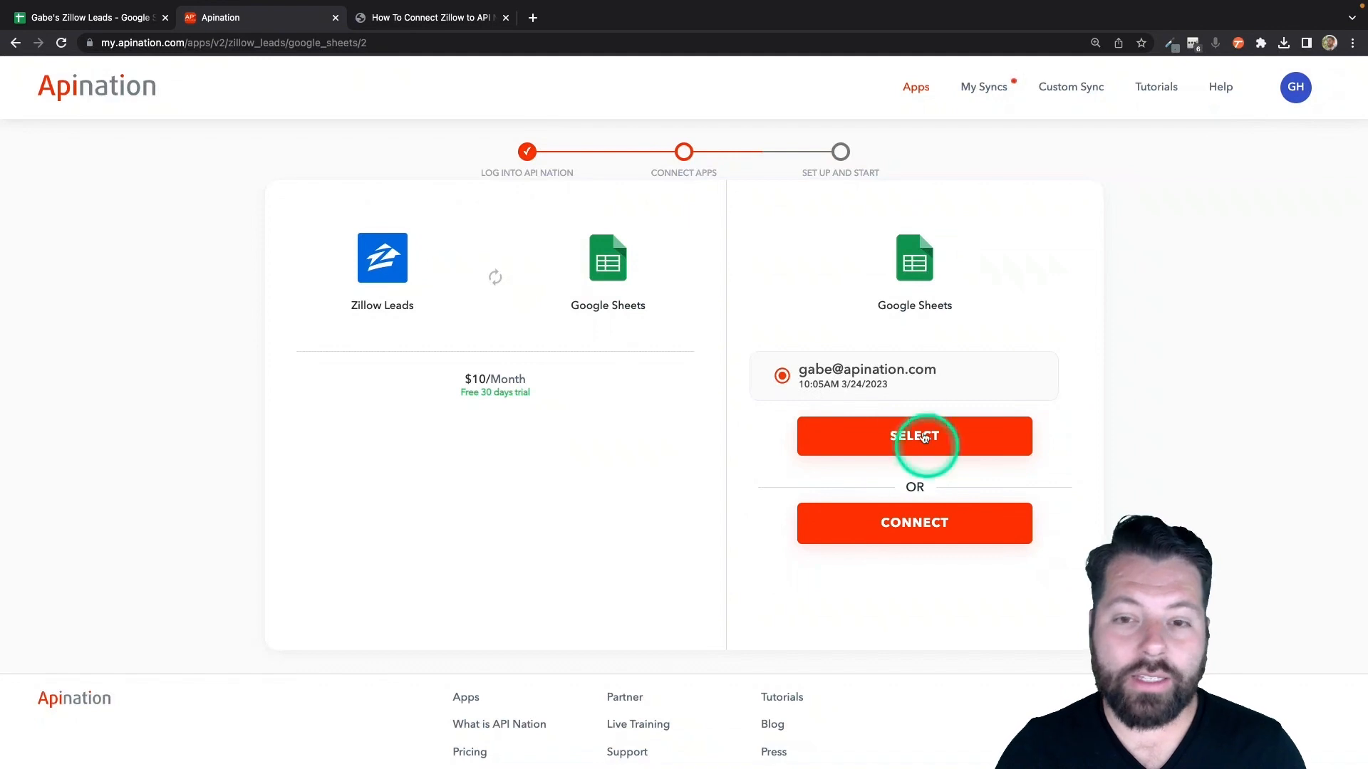
# - Connect Google Sheets to the sync with the owner's API Nation Google account
pyautogui.click(896, 526)
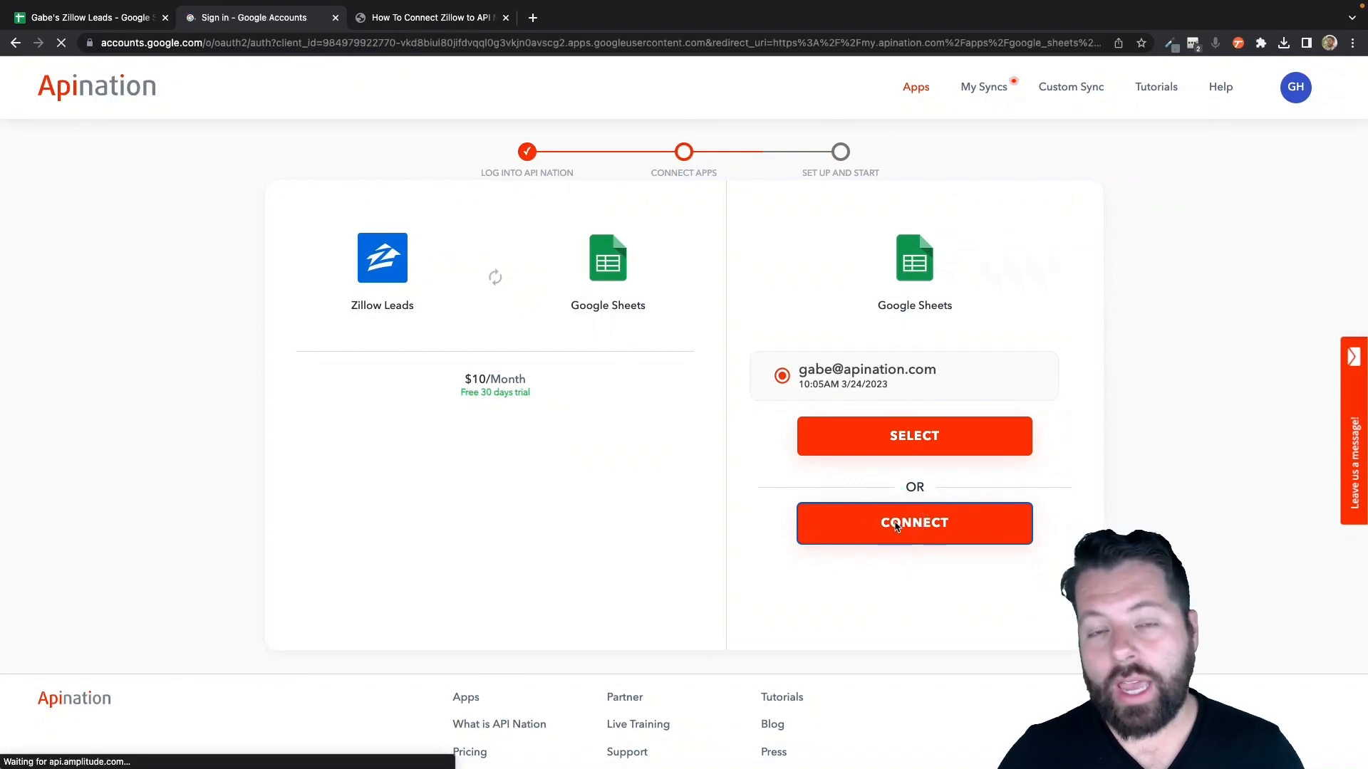
pyautogui.click(691, 419)
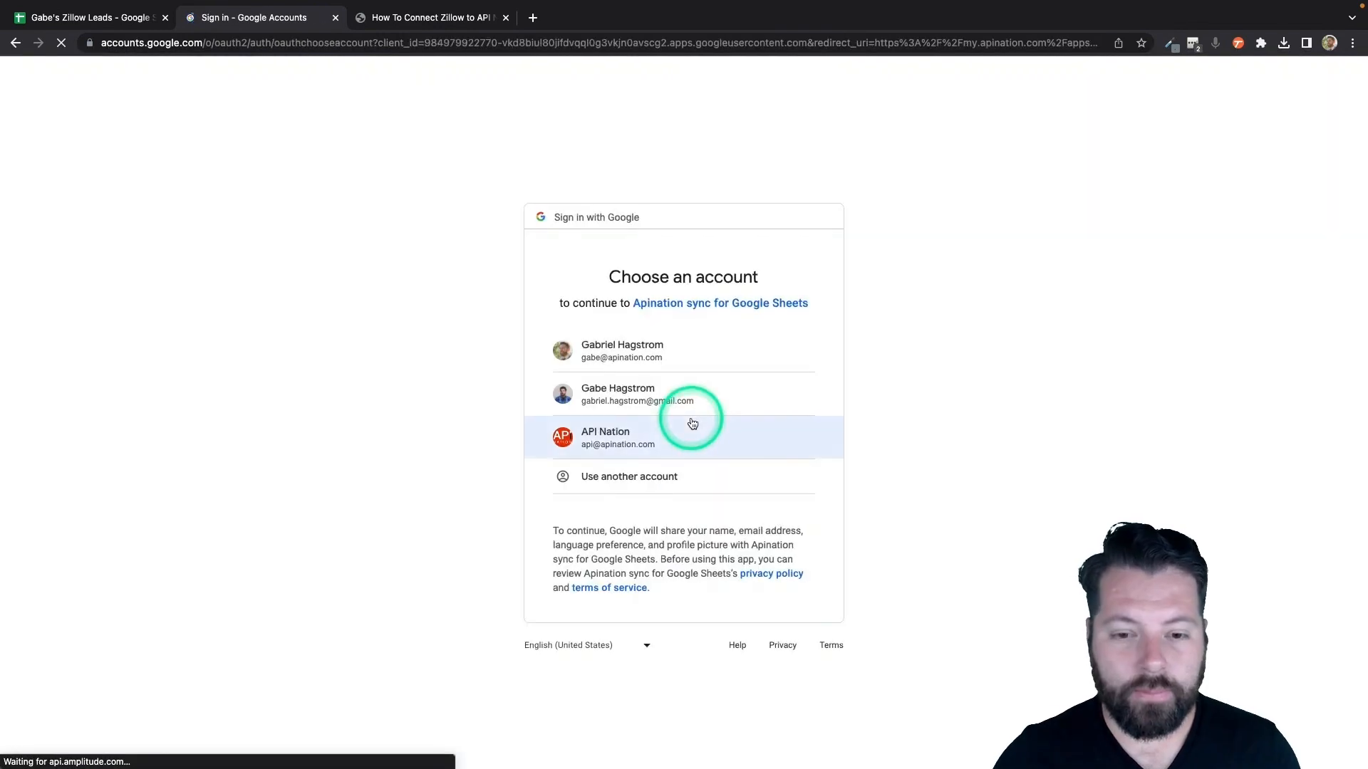
pyautogui.click(674, 344)
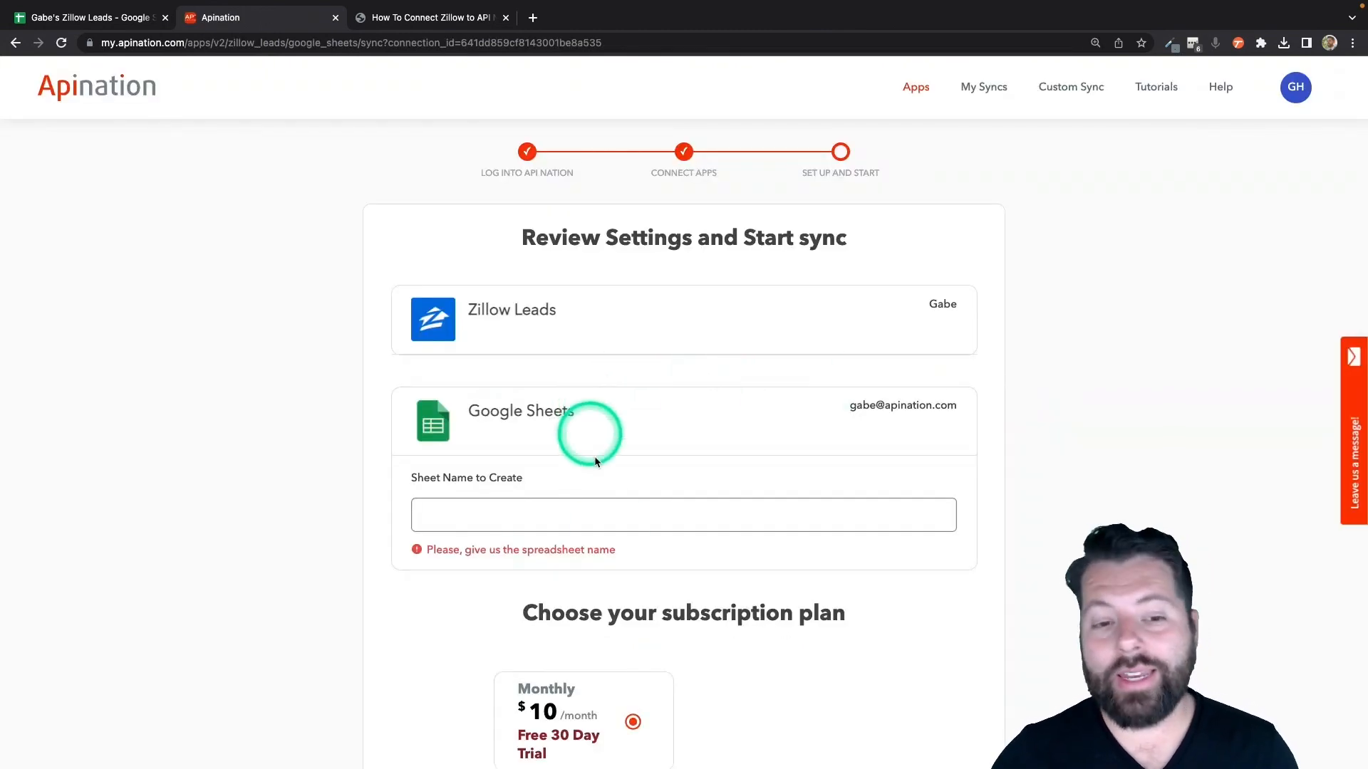
# - Name the sheet to create with the owner's first name plus "Zillow Leads" and subscribe to the $10 monthly plan with the free 30-day trial
pyautogui.click(491, 515)
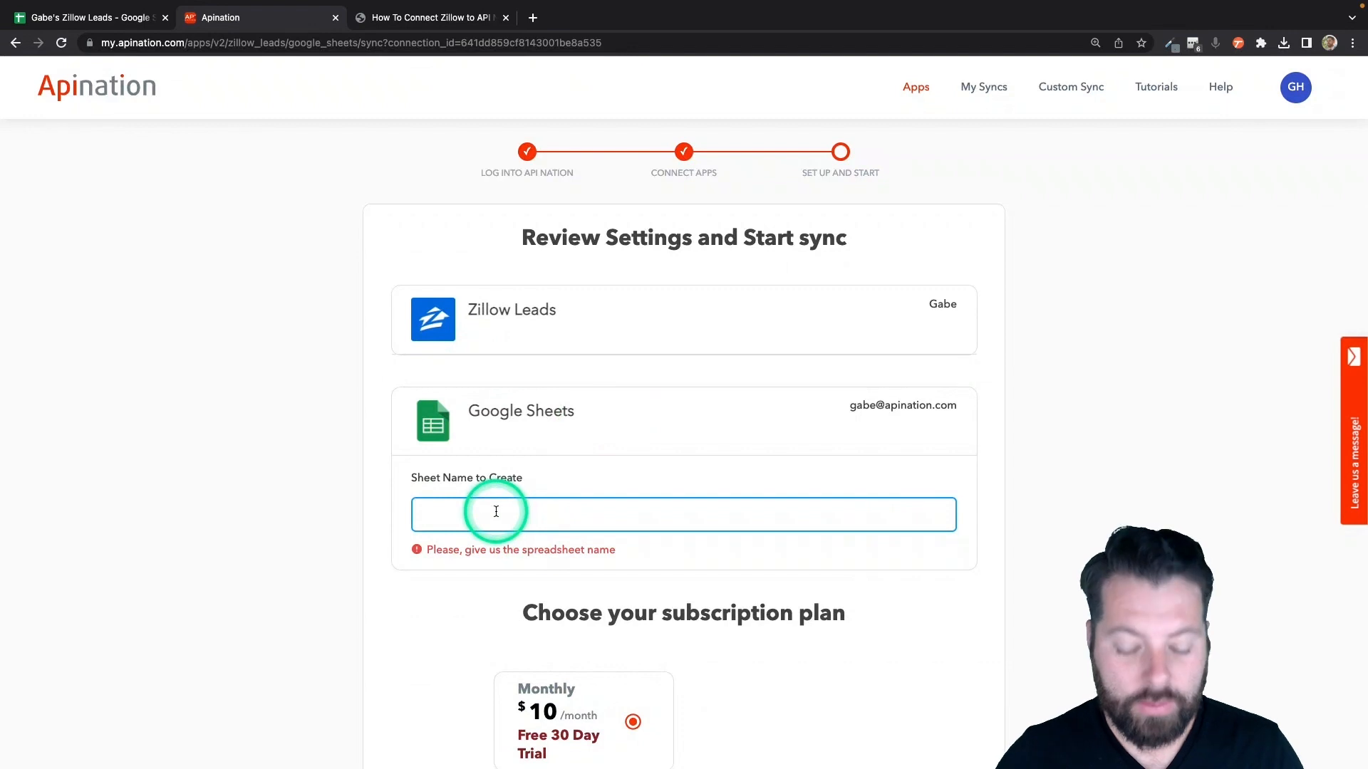
pyautogui.write("Gabe's Zillow Leads")
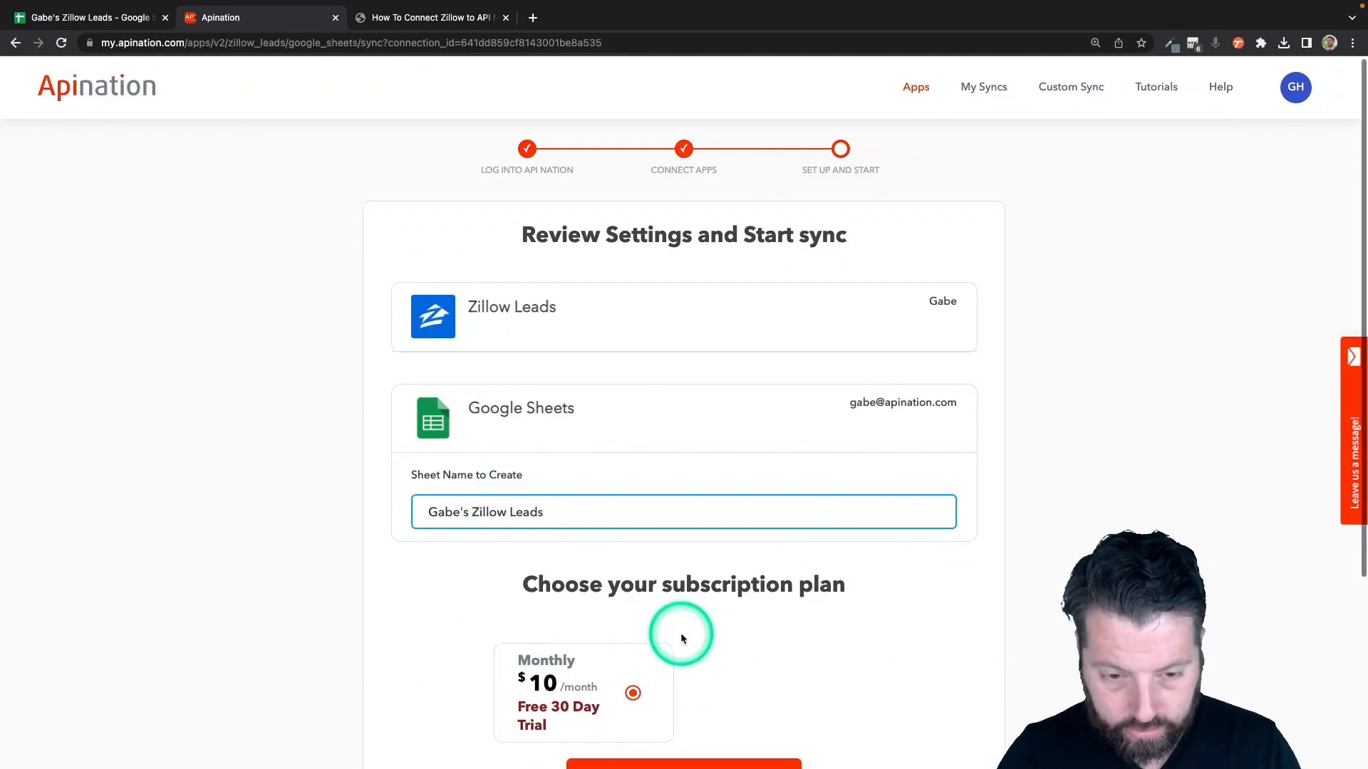
pyautogui.scroll(-3, 681, 632)
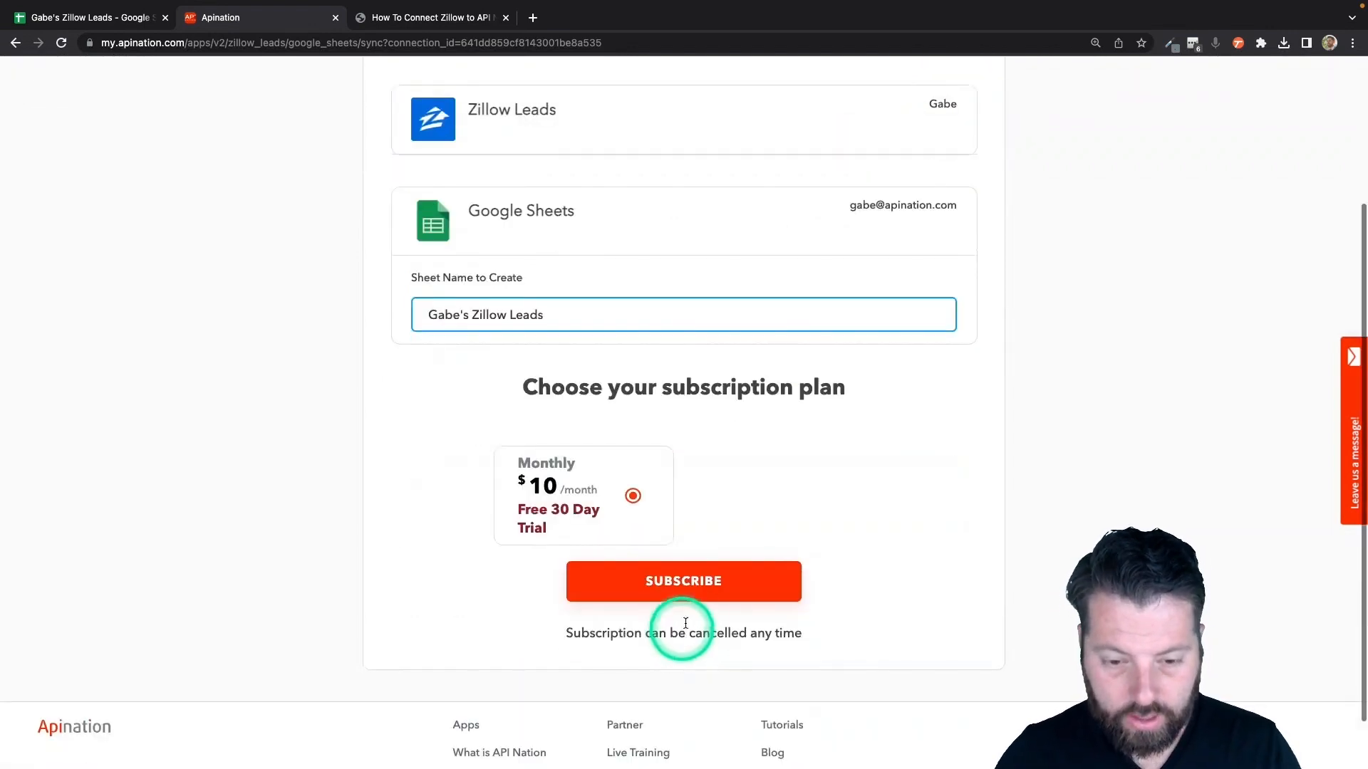
pyautogui.click(501, 307)
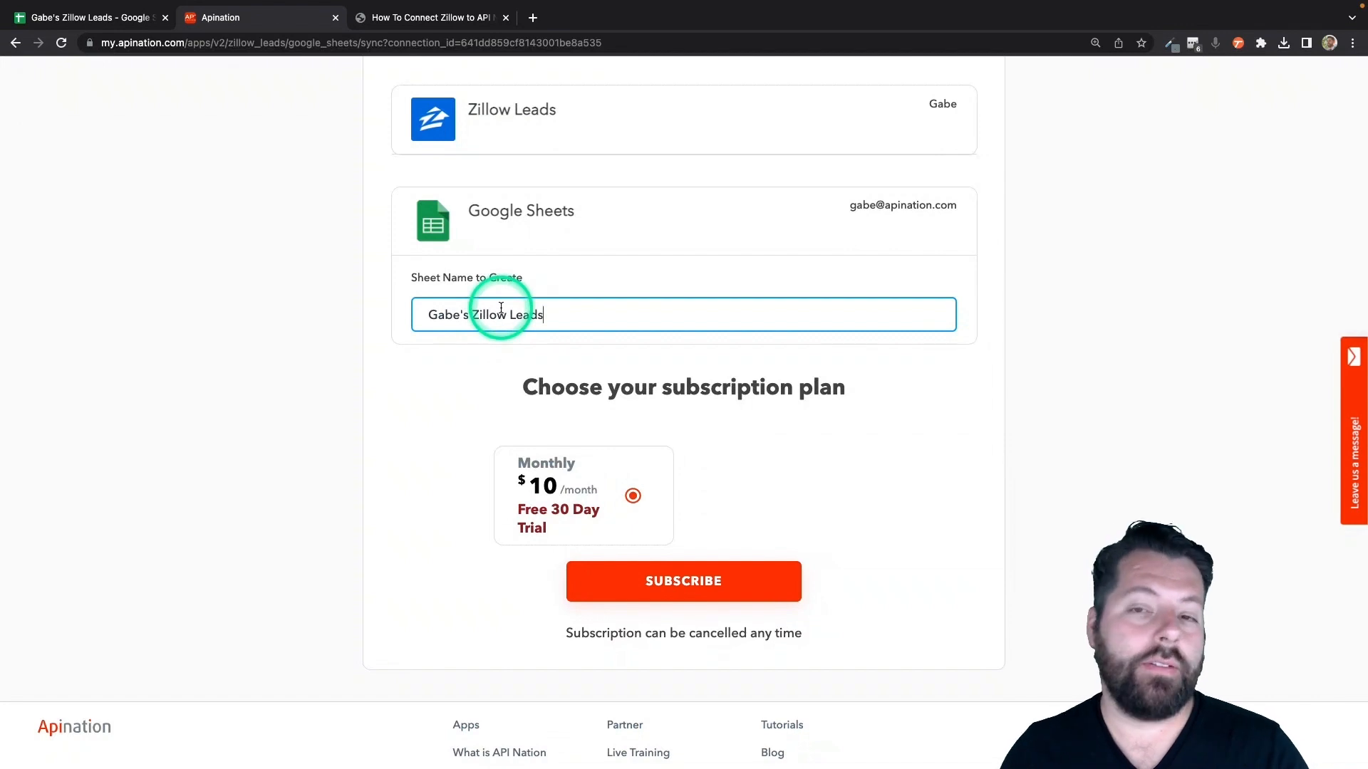
pyautogui.click(660, 579)
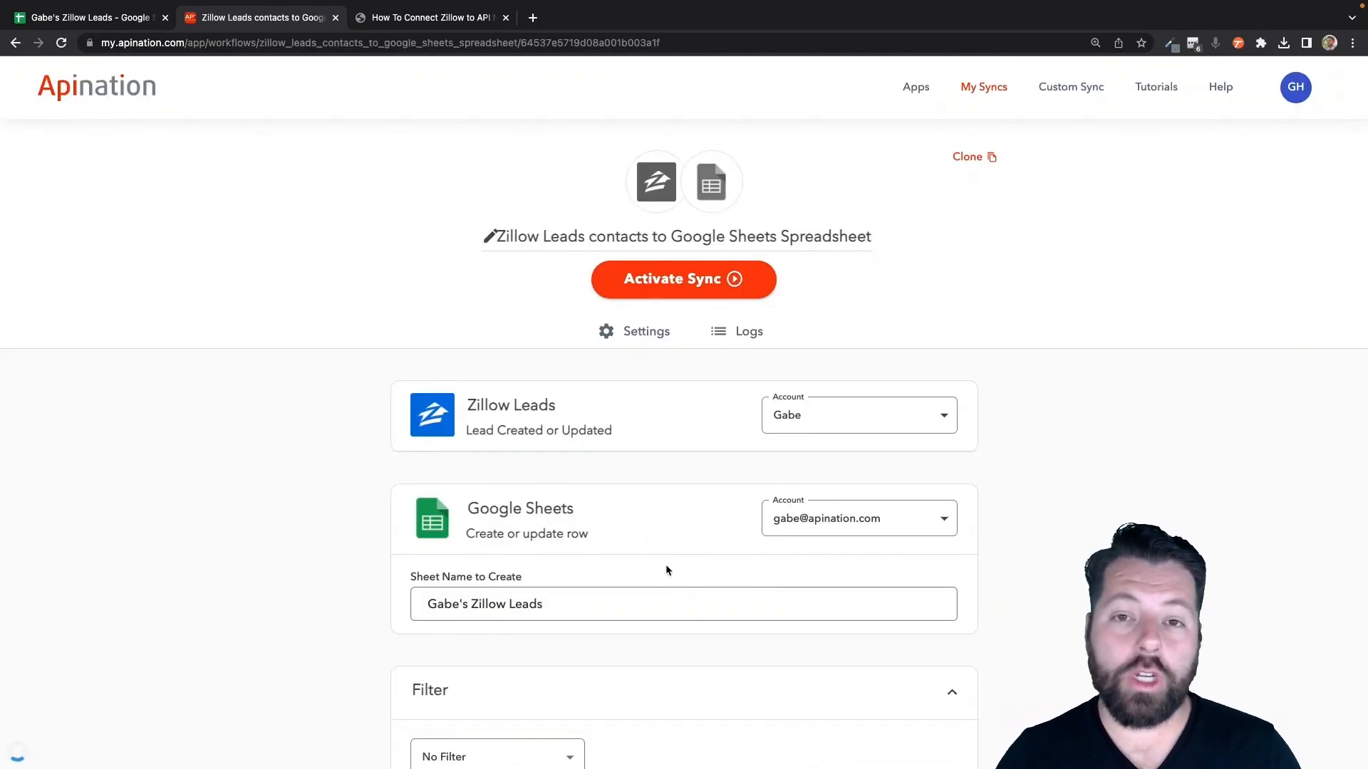
# - Examine the new sync's activation option, connected accounts, sheet name, filter and field mapping settings
pyautogui.click(688, 296)
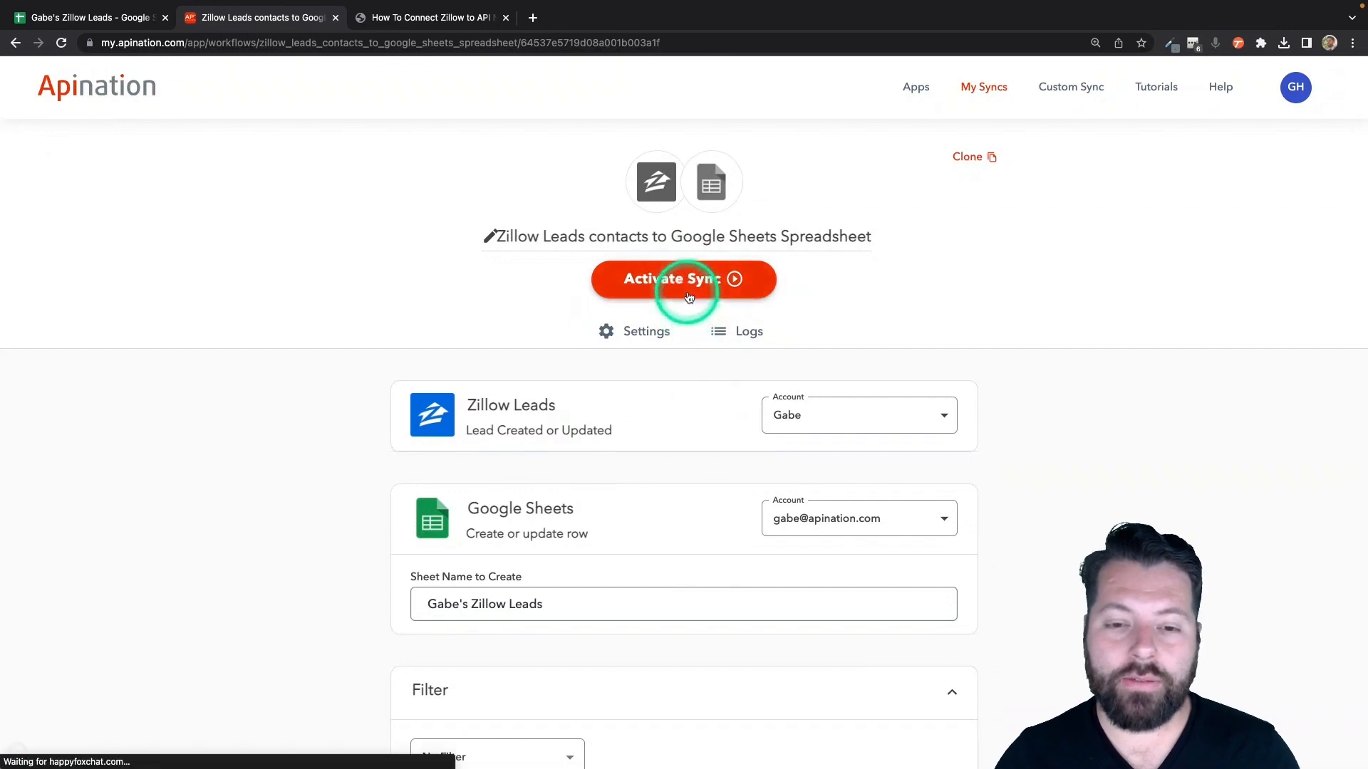
pyautogui.click(667, 408)
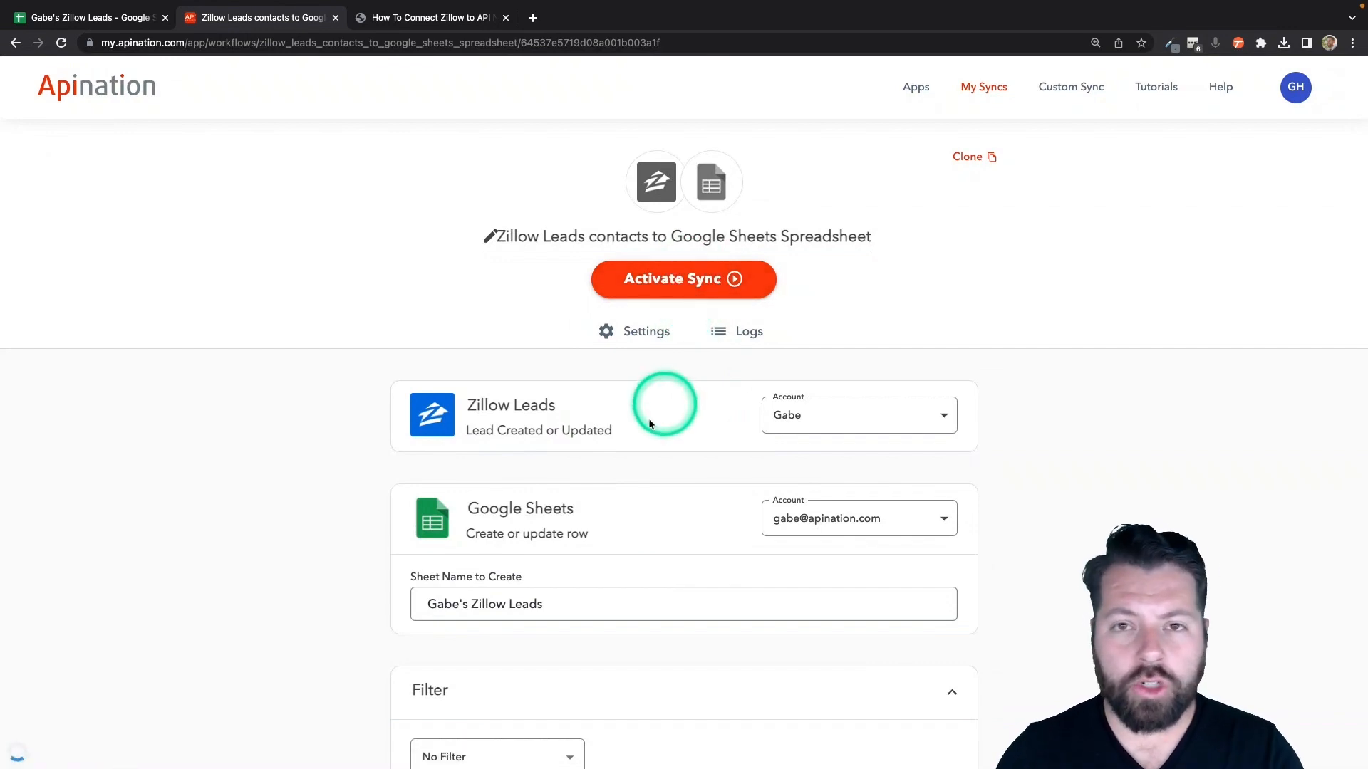
pyautogui.scroll(-4, 607, 482)
pyautogui.scroll(-1, 608, 486)
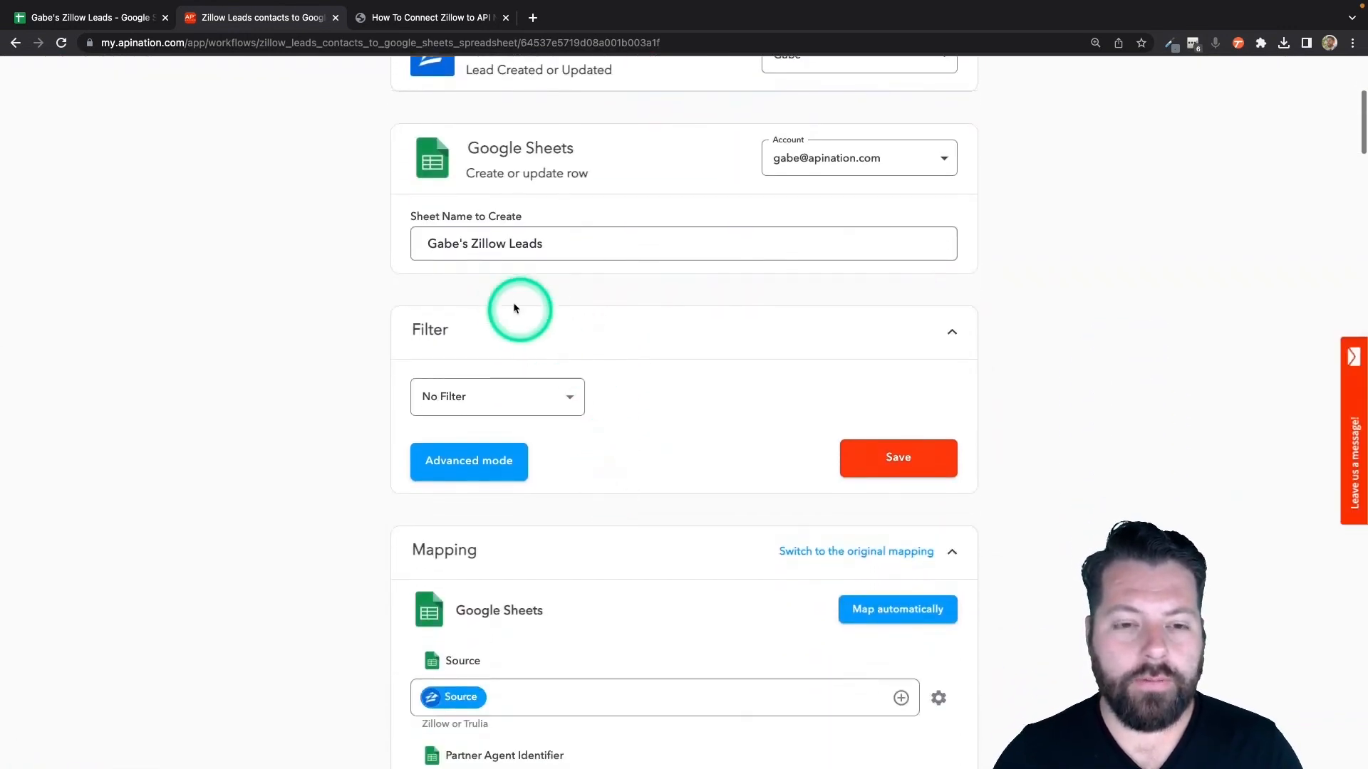
pyautogui.scroll(-3, 606, 346)
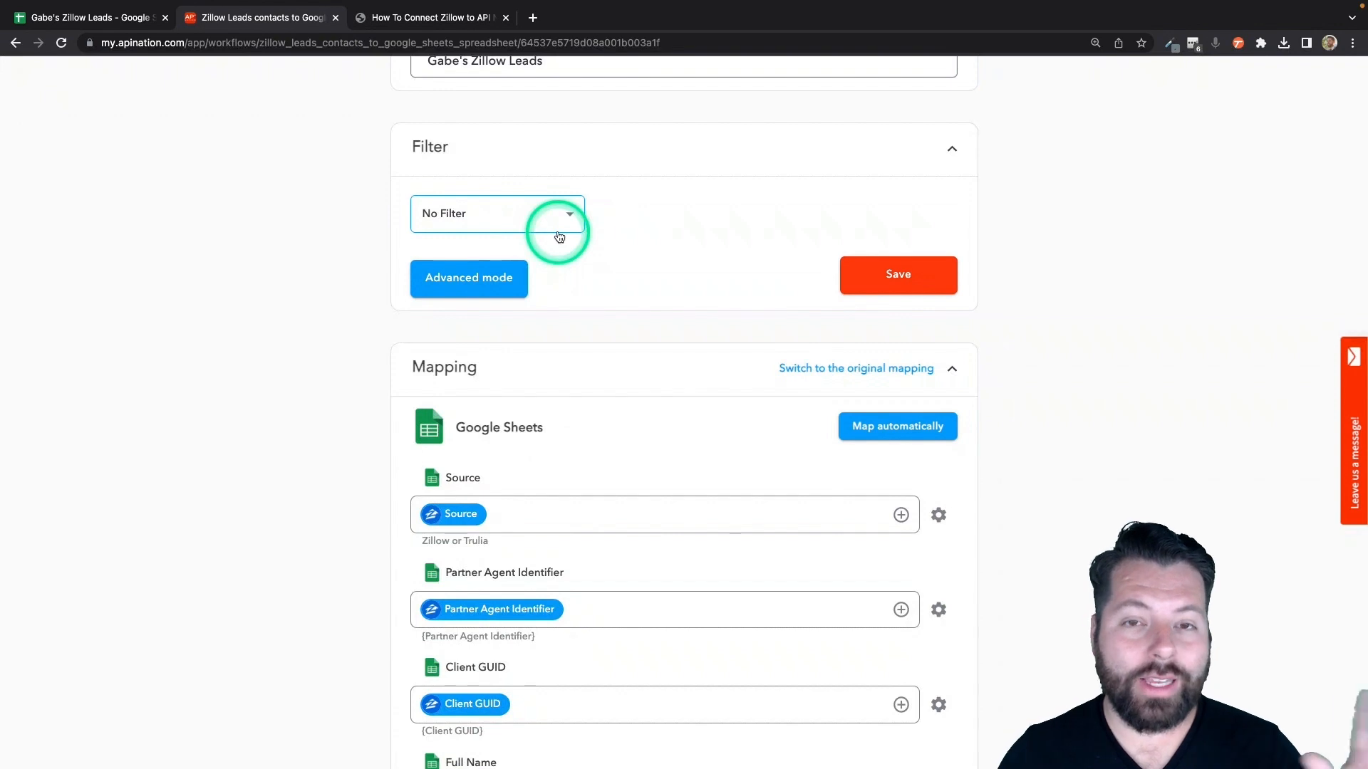
pyautogui.scroll(2, 617, 281)
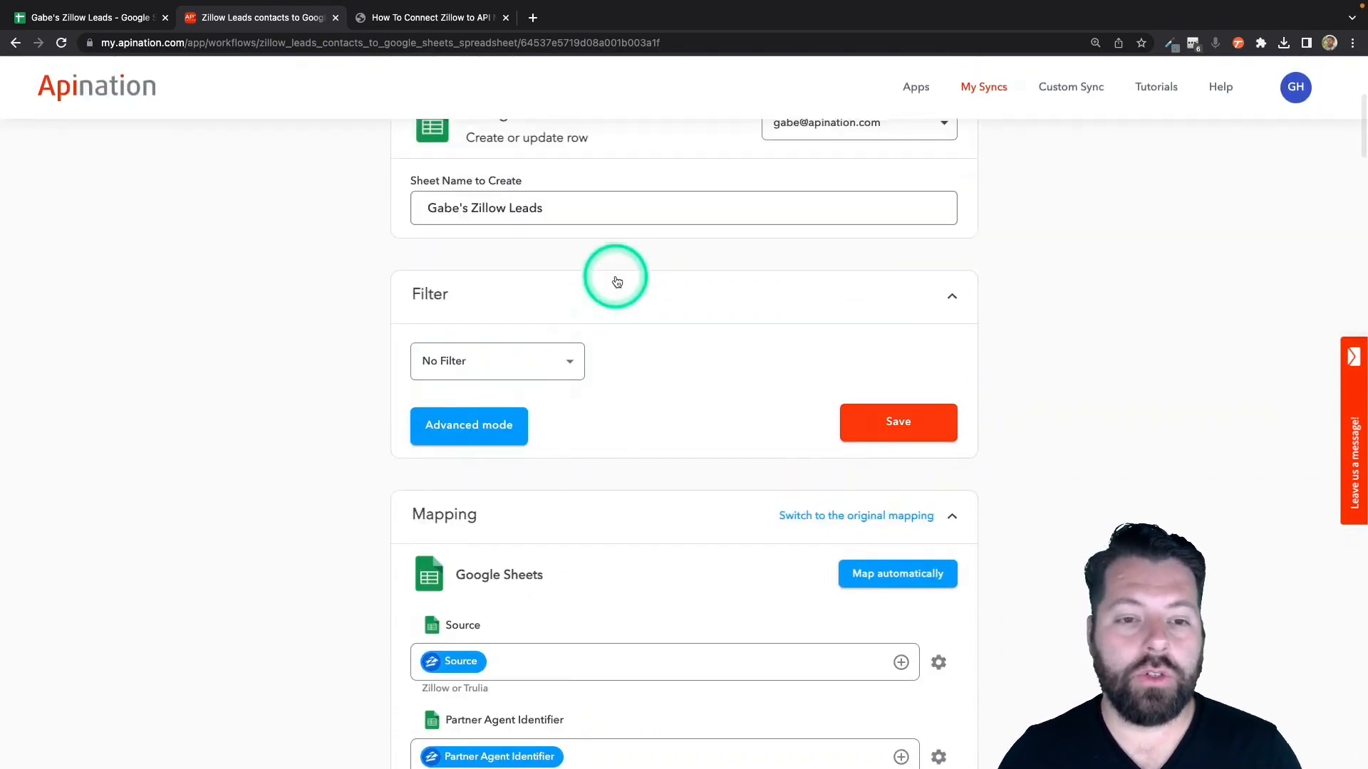
pyautogui.scroll(2, 539, 207)
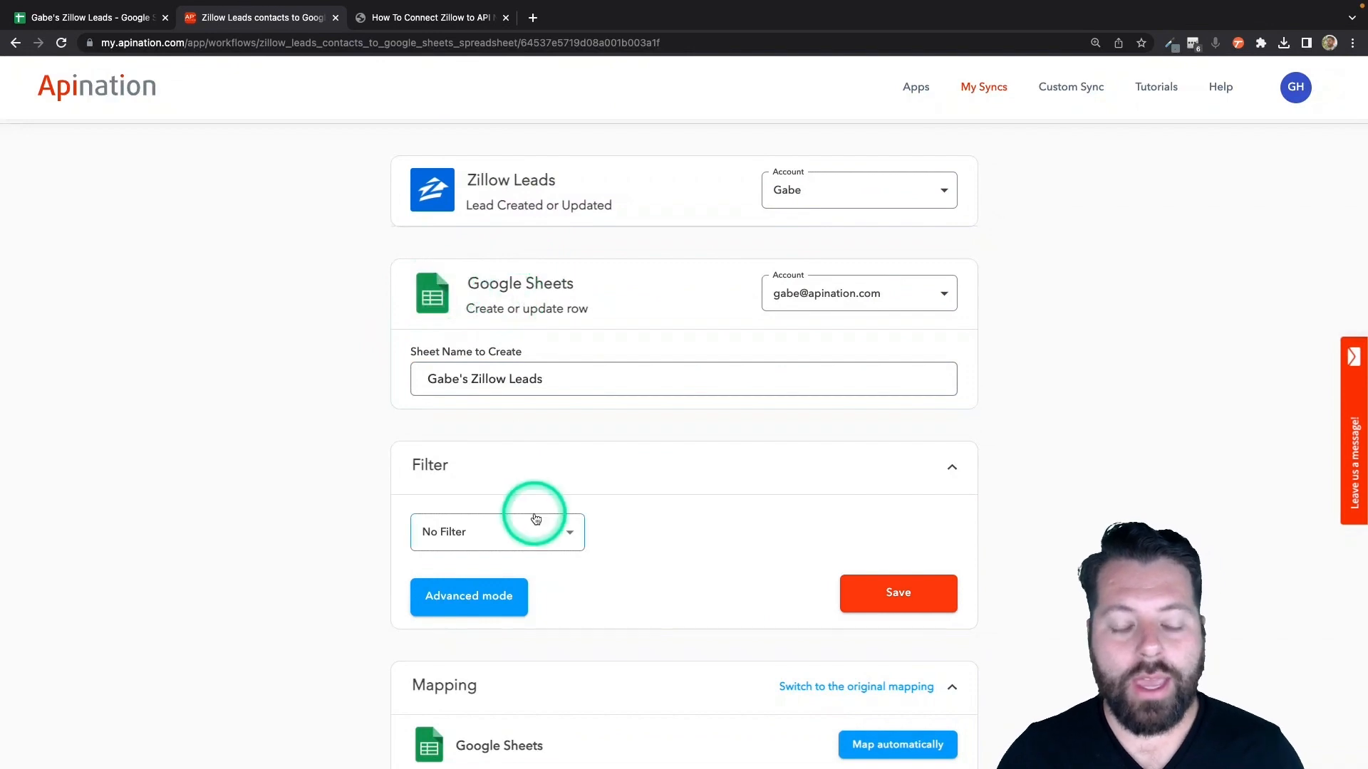
pyautogui.scroll(-2, 578, 557)
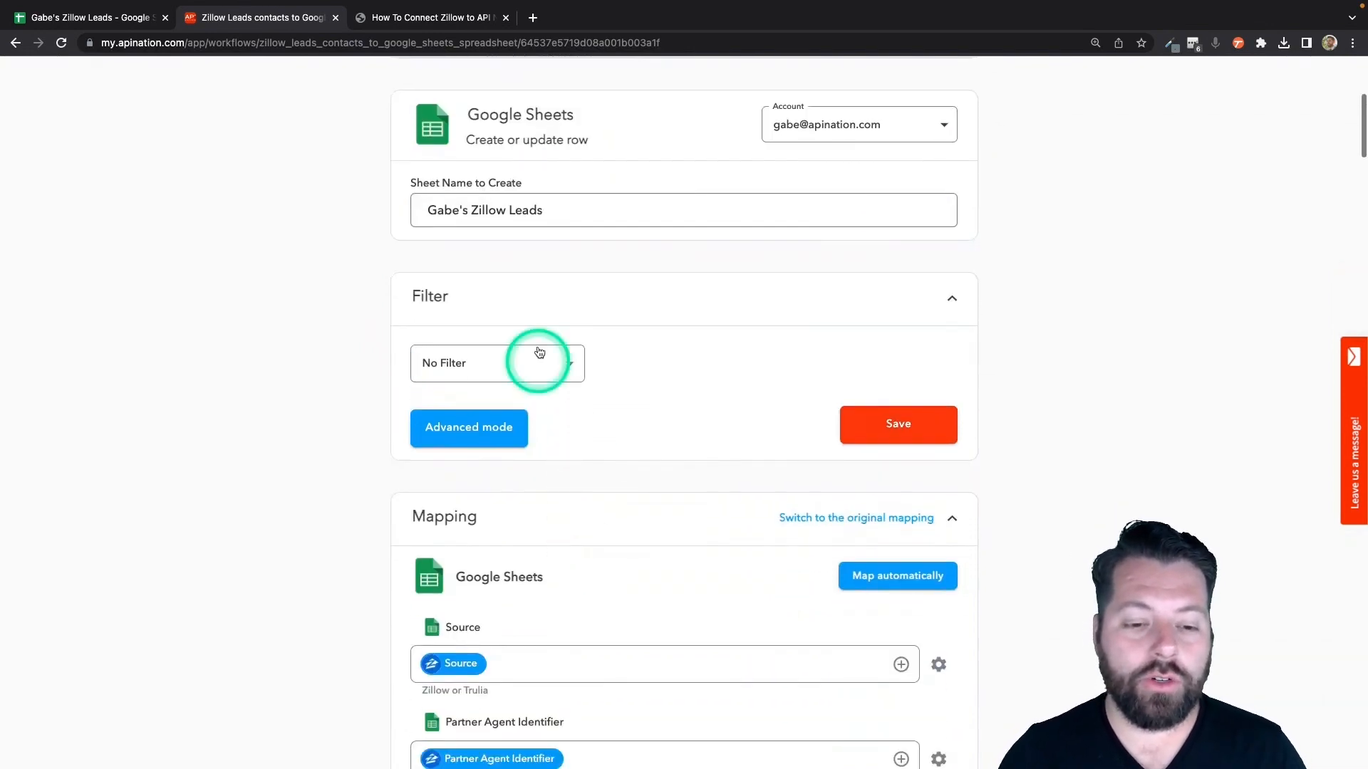
# - Review the available filter fields and set the sync filter to Property Info: Zip equals 90210
pyautogui.click(570, 364)
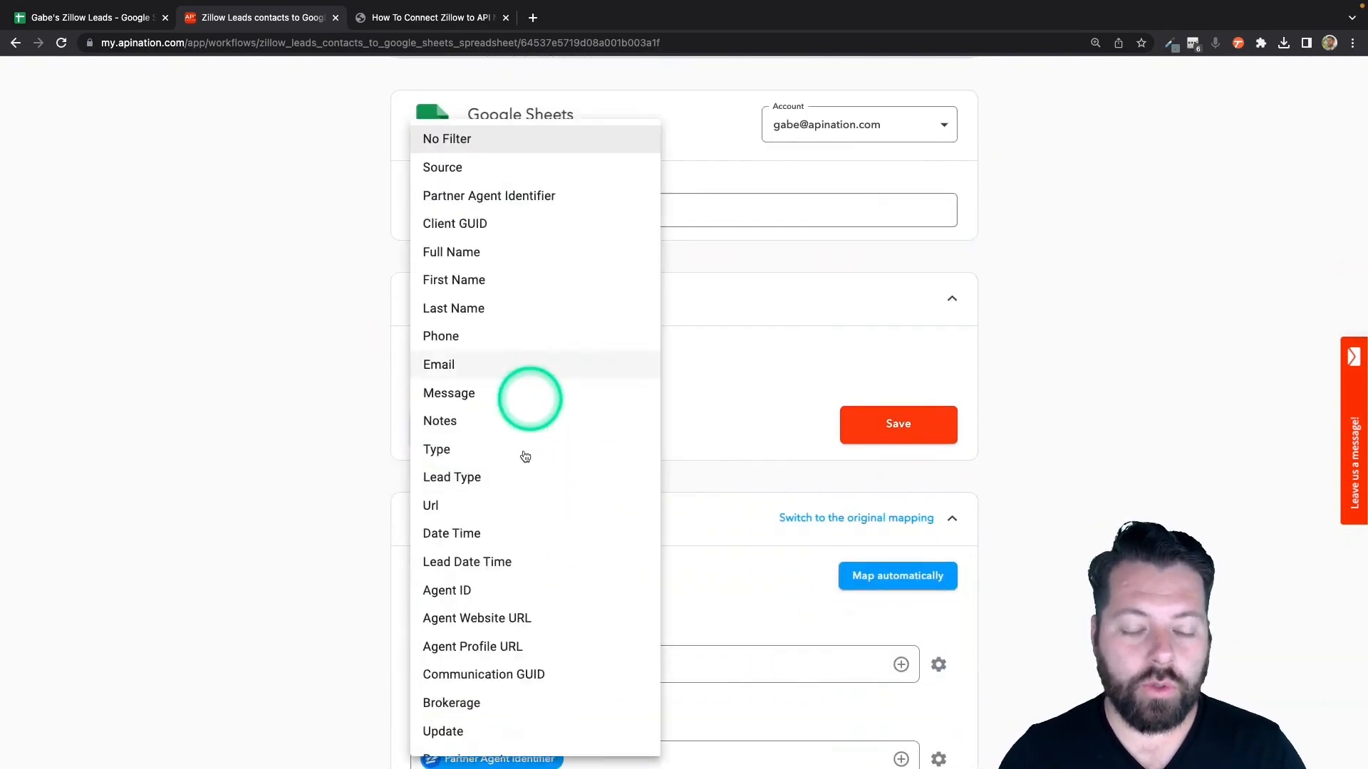
pyautogui.scroll(-1, 518, 504)
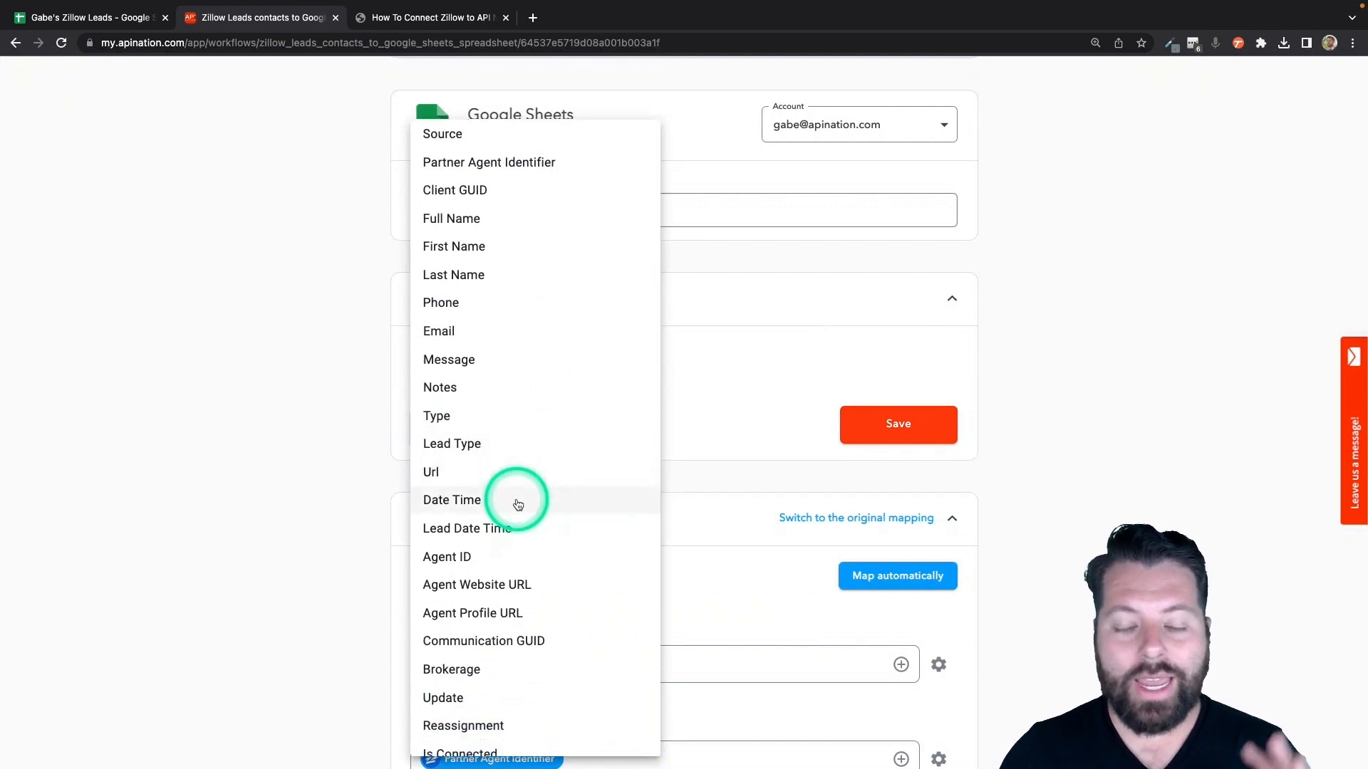
pyautogui.scroll(-4, 518, 504)
pyautogui.scroll(-4, 518, 504)
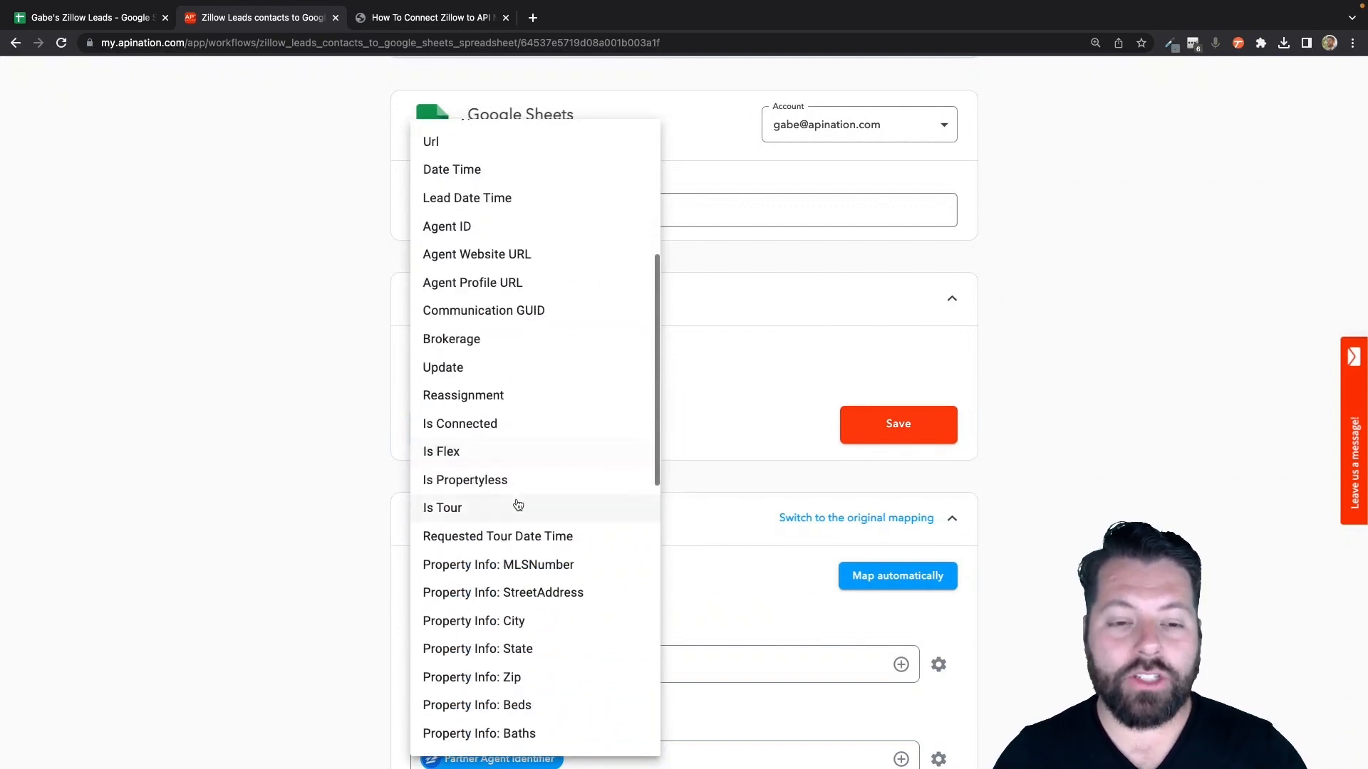
pyautogui.scroll(-4, 518, 504)
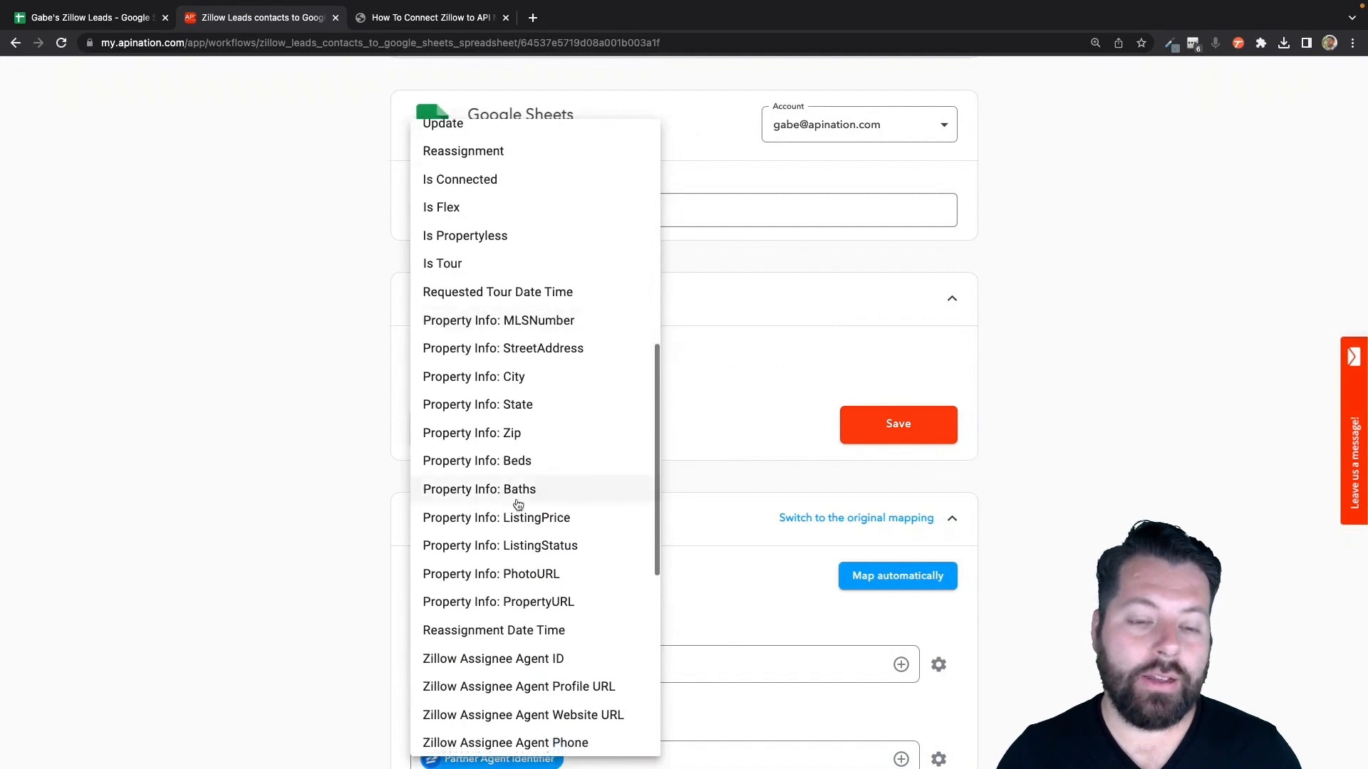
pyautogui.scroll(-3, 518, 504)
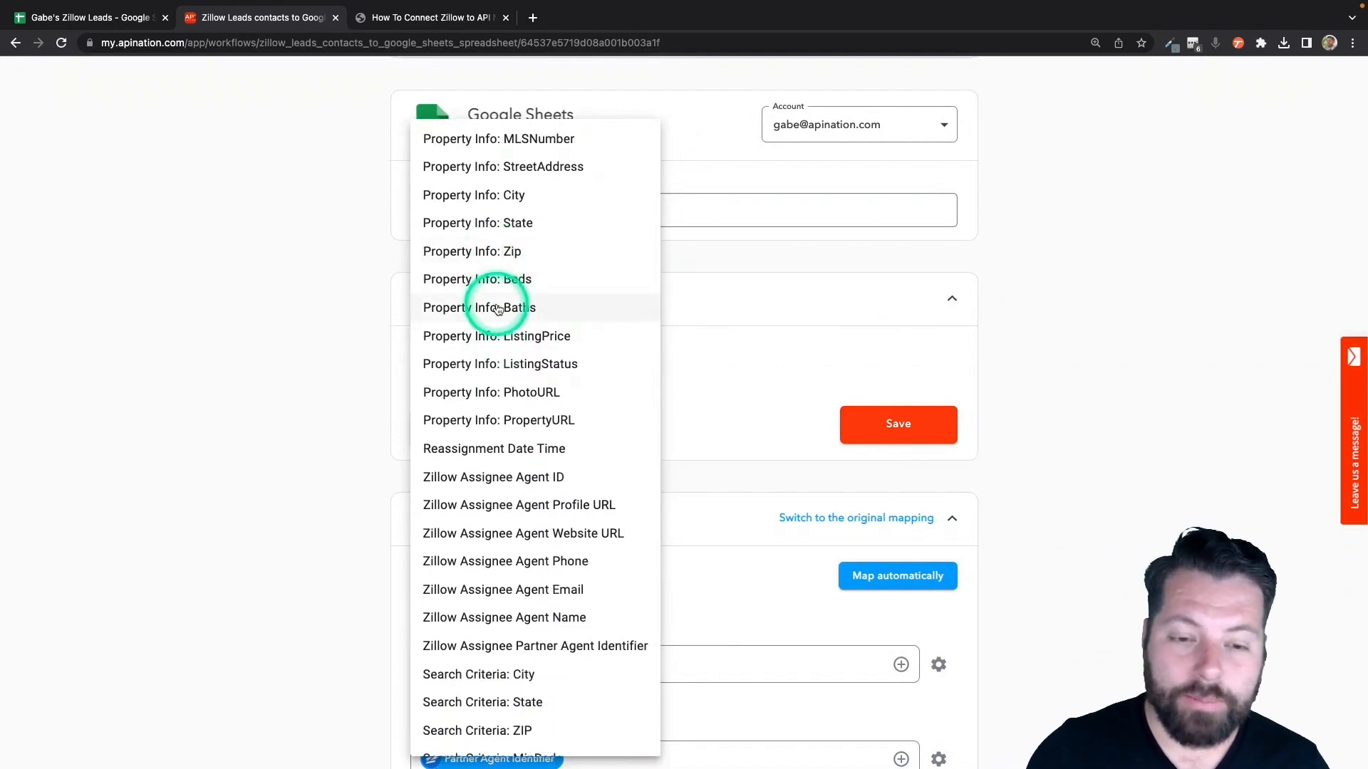
pyautogui.scroll(-3, 511, 520)
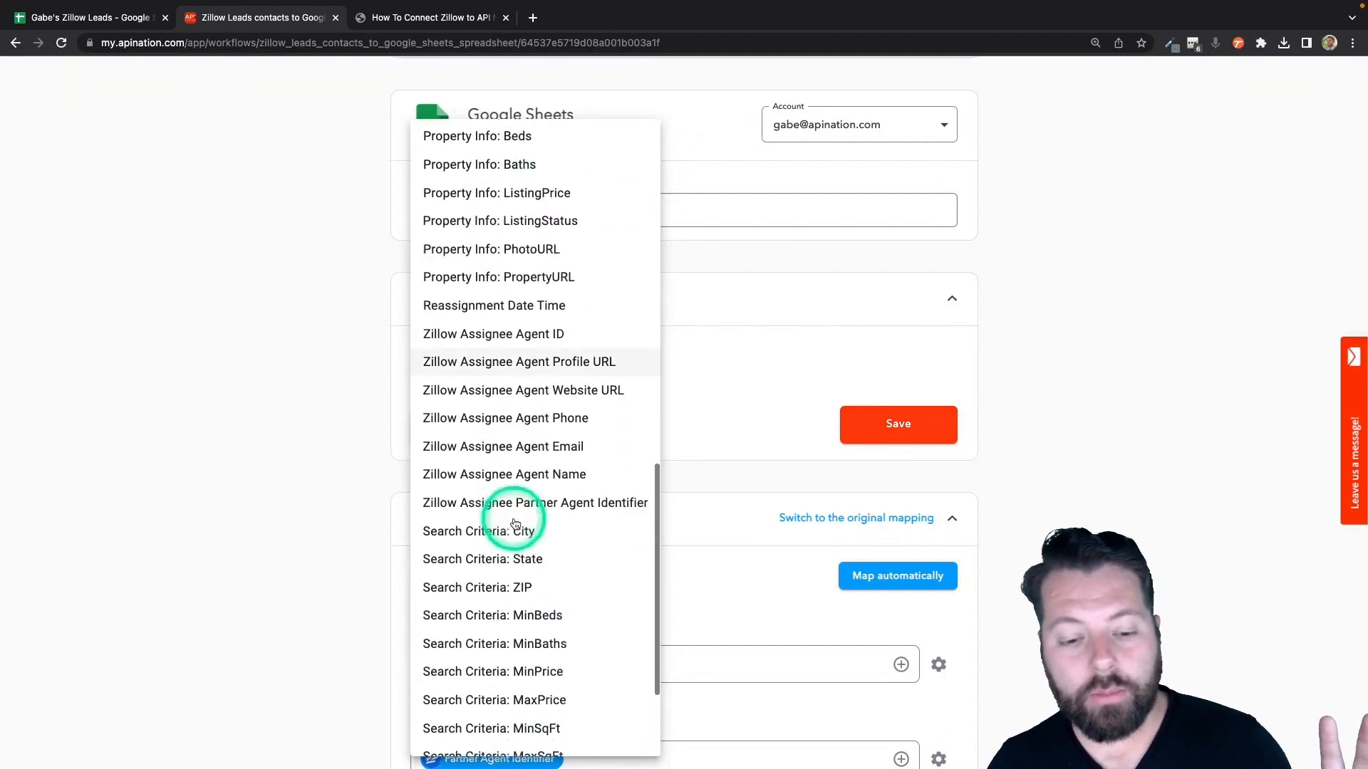
pyautogui.scroll(-3, 515, 523)
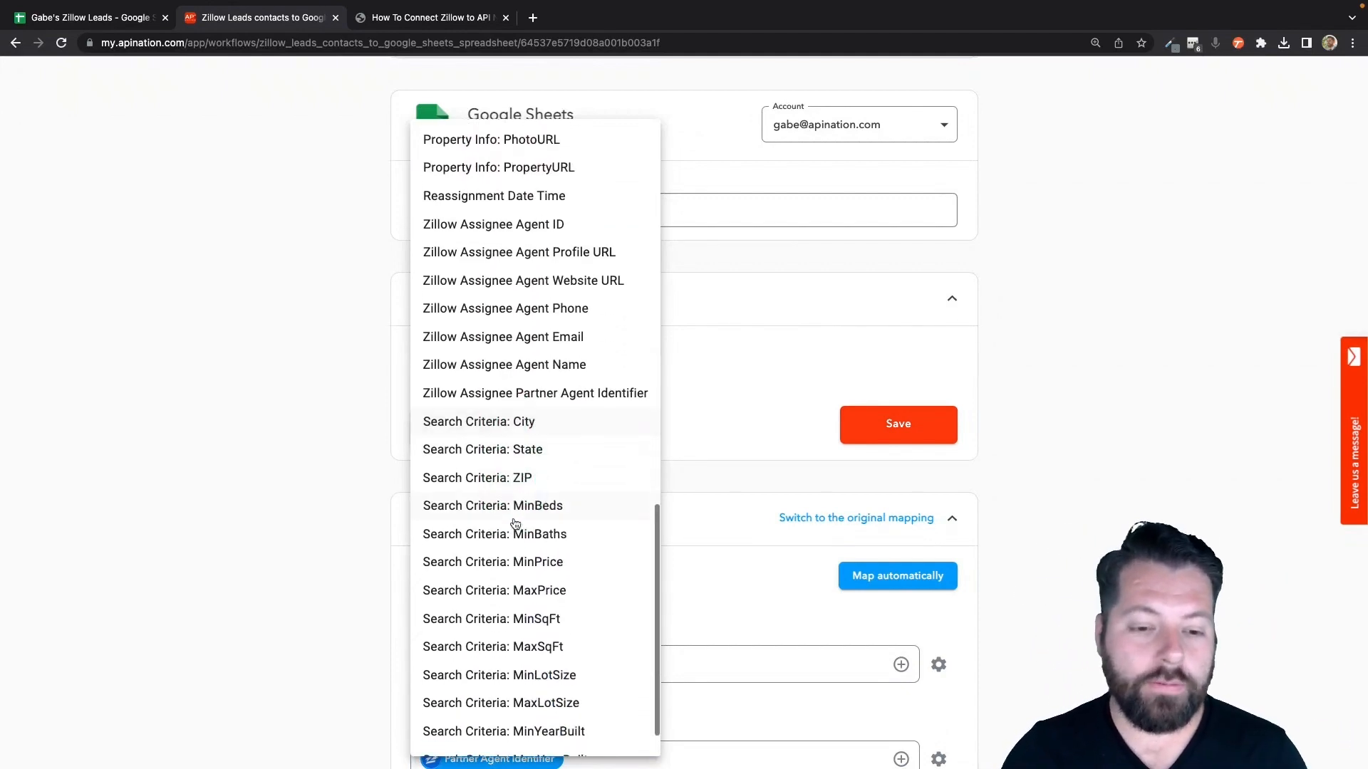
pyautogui.scroll(10, 515, 524)
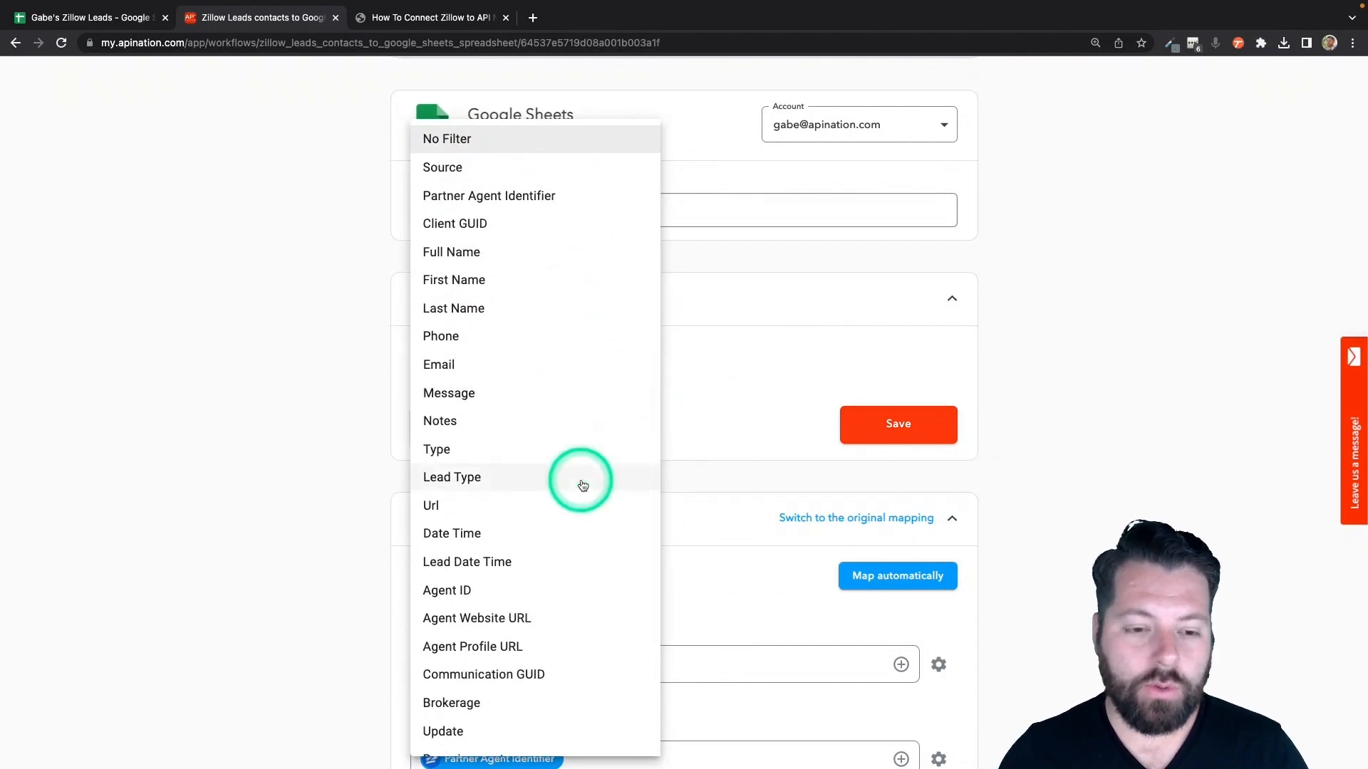
pyautogui.scroll(-10, 580, 479)
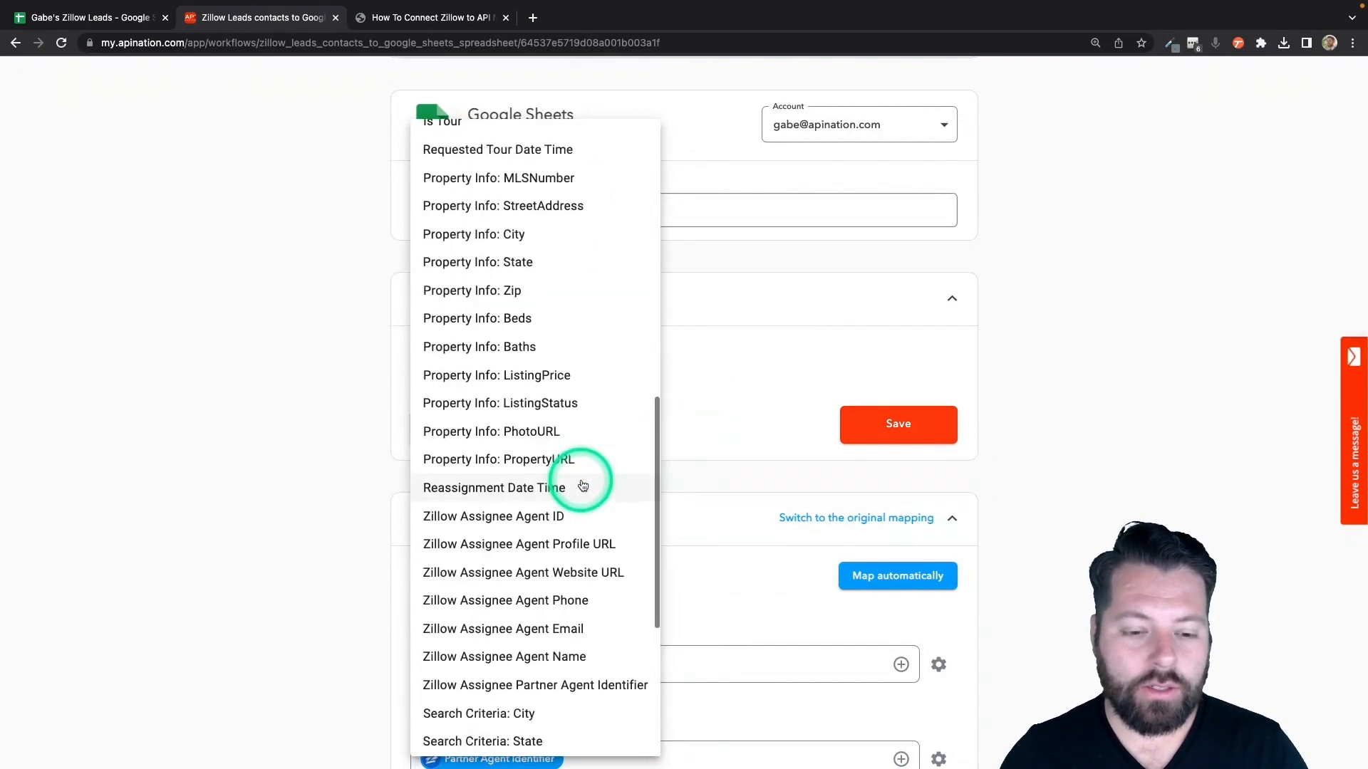
pyautogui.click(543, 288)
pyautogui.click(713, 369)
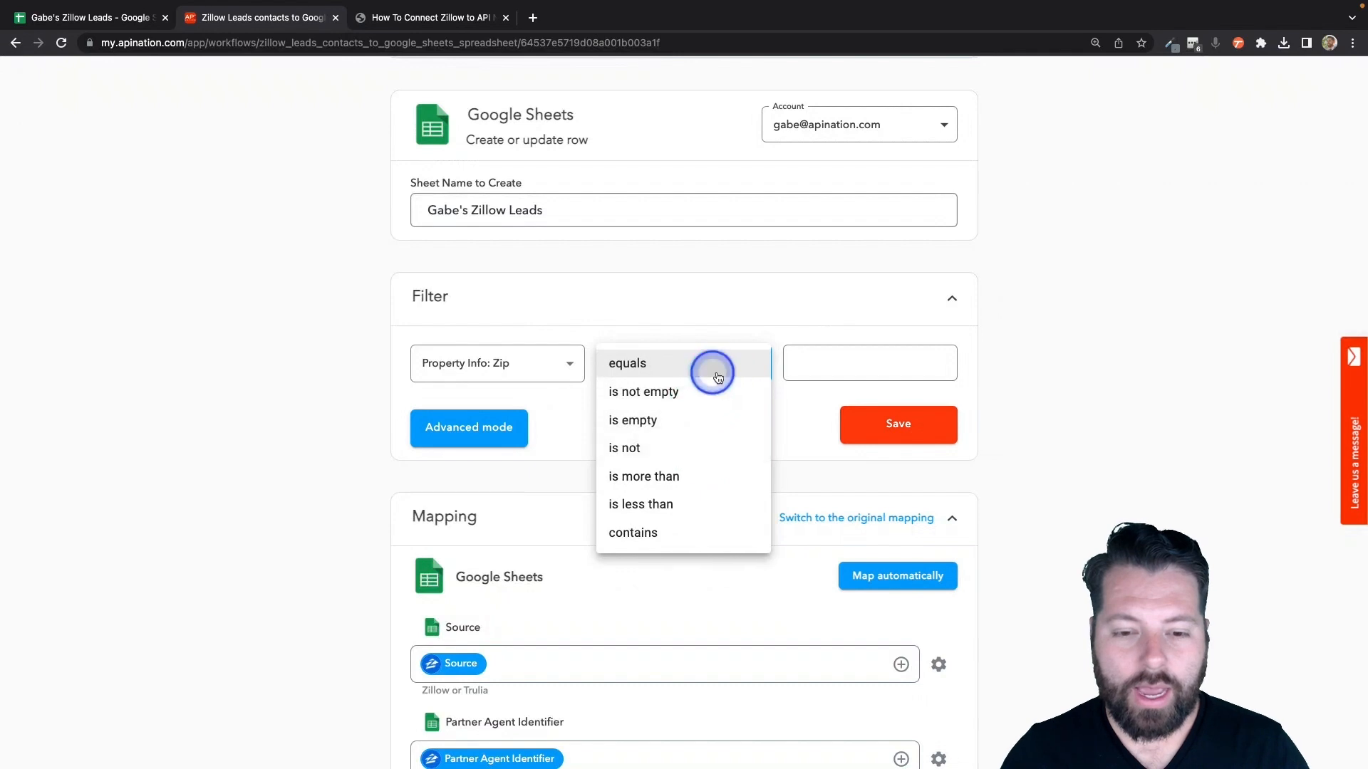
pyautogui.click(708, 365)
pyautogui.click(845, 369)
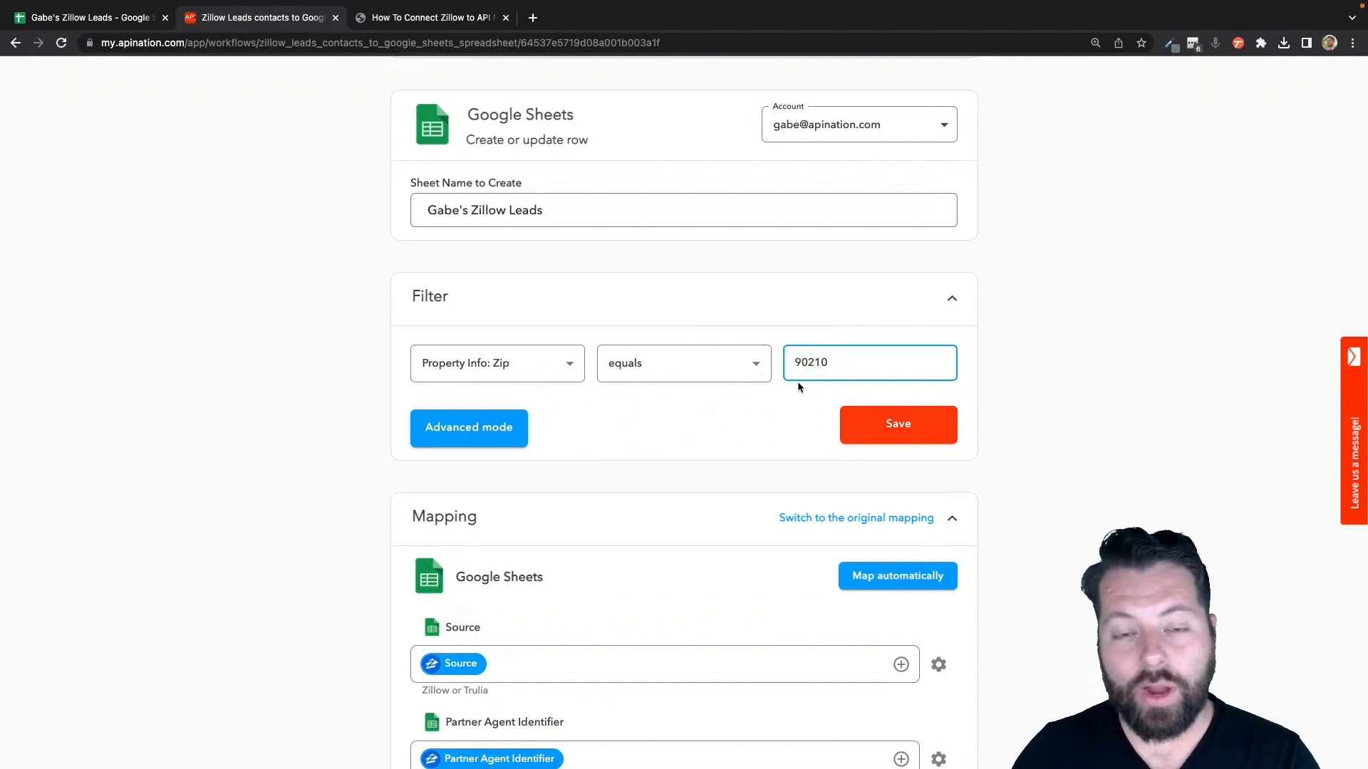
# - Remove the zip code condition by setting the sync filter to No Filter
pyautogui.click(570, 365)
pyautogui.scroll(10, 522, 361)
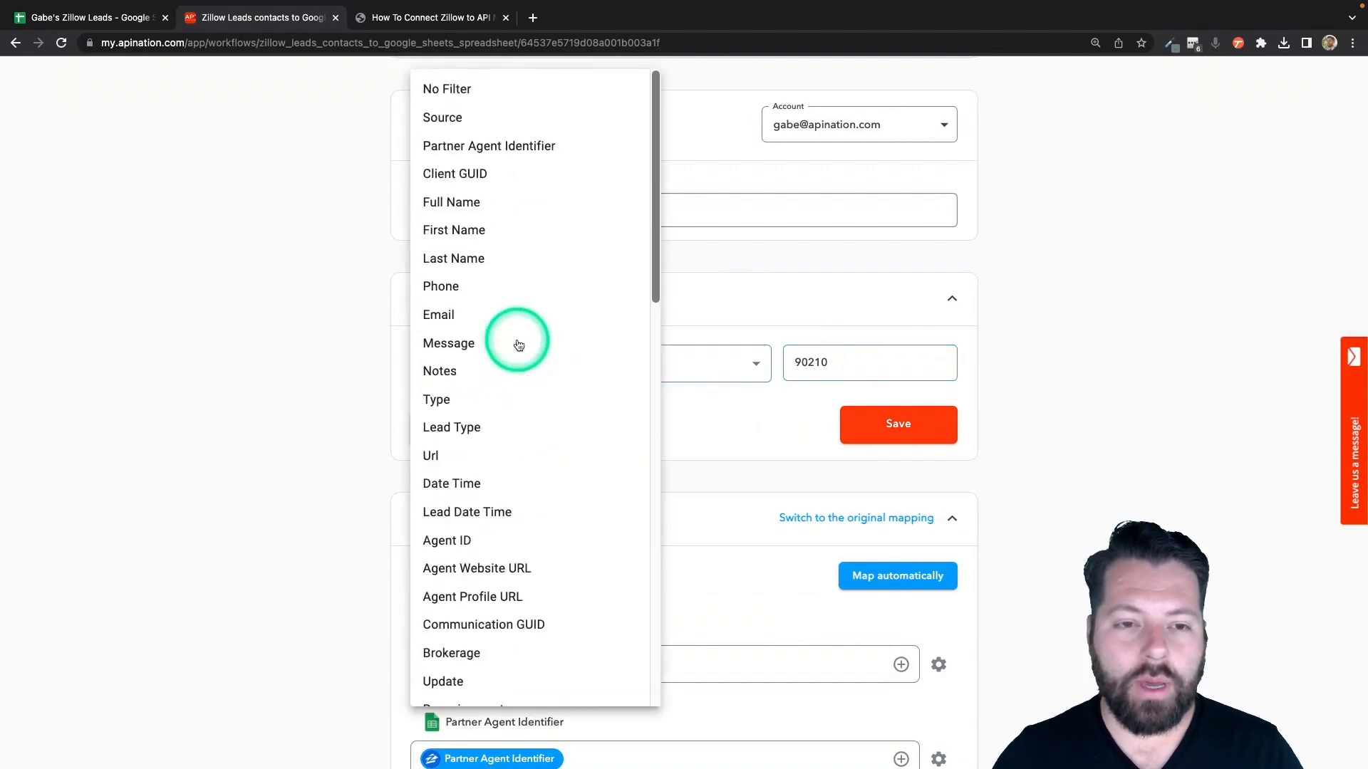
pyautogui.click(488, 85)
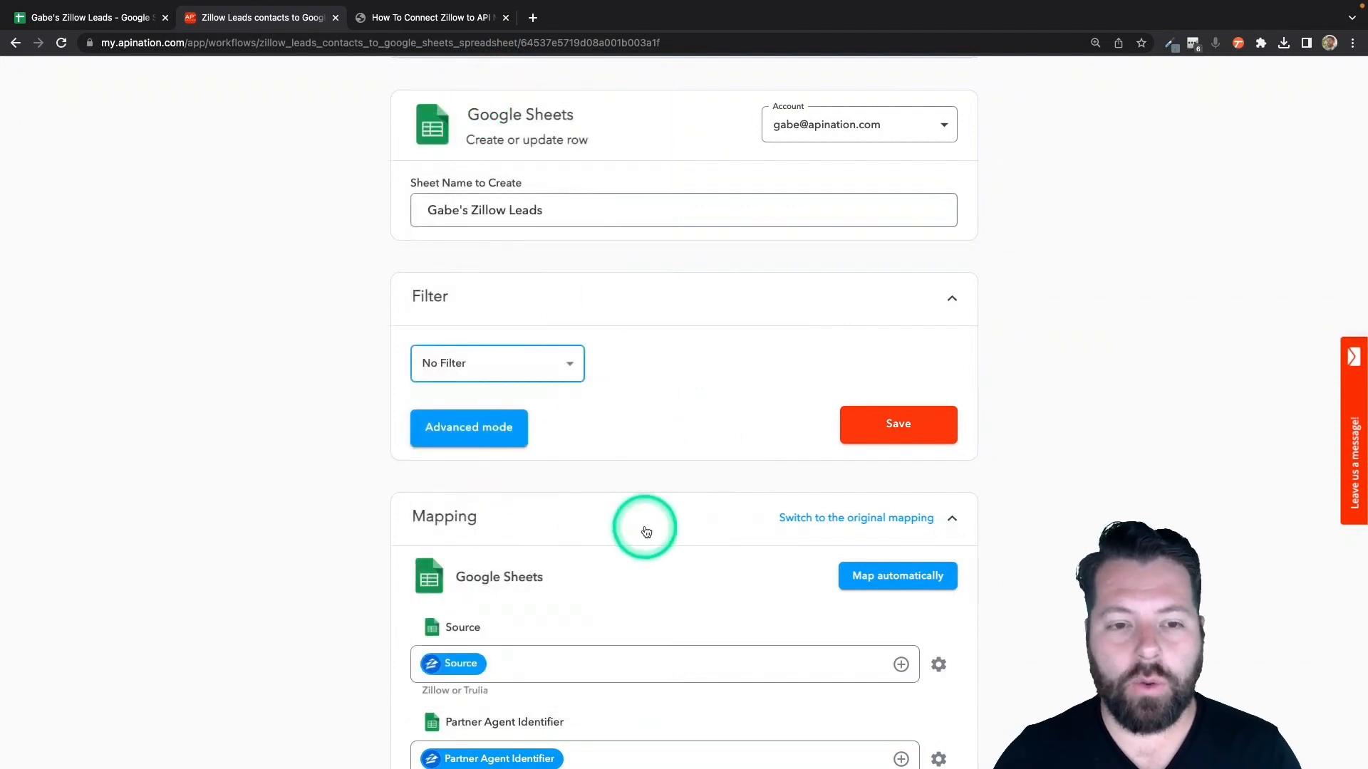
# - Examine the Google Sheets field mapping from Source through Search Criteria: PropertyTypes, including the lead, agent and property info fields
pyautogui.scroll(-3, 641, 527)
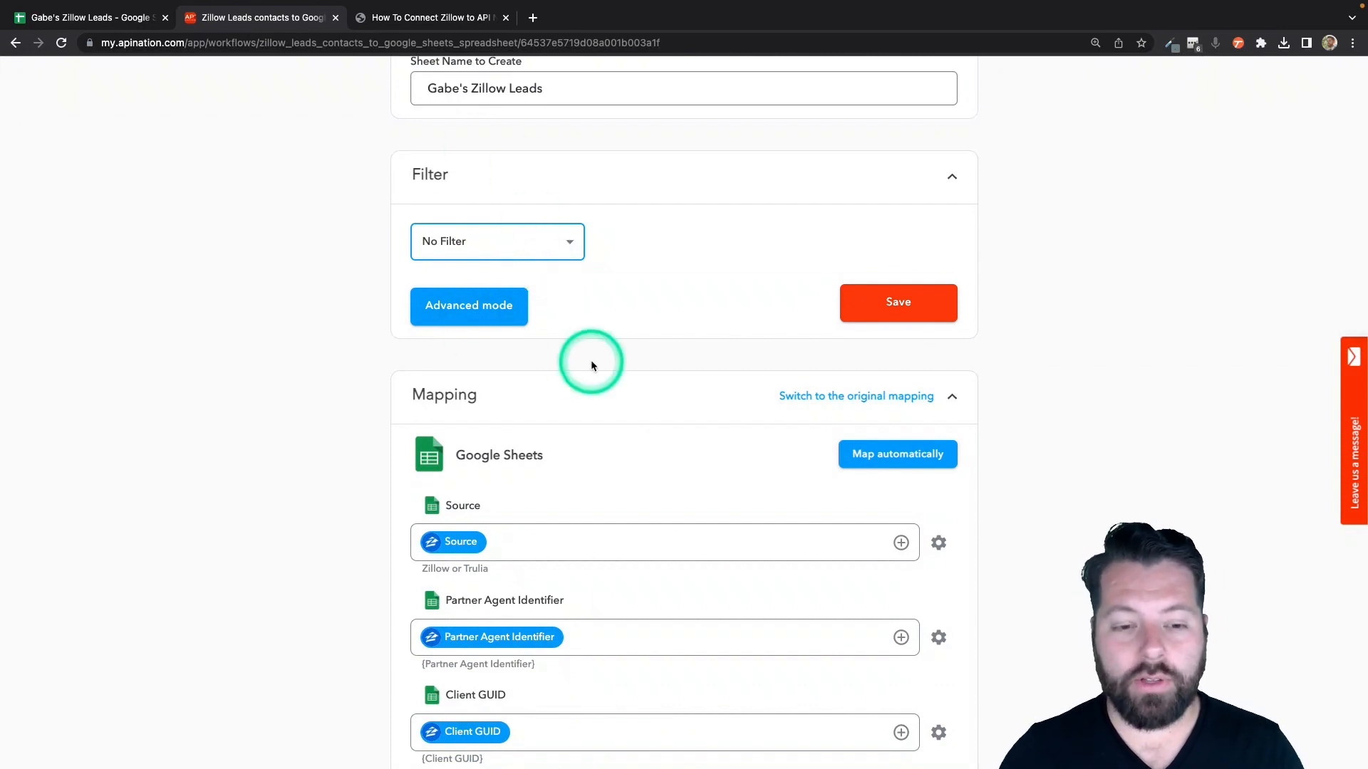
pyautogui.scroll(-4, 591, 360)
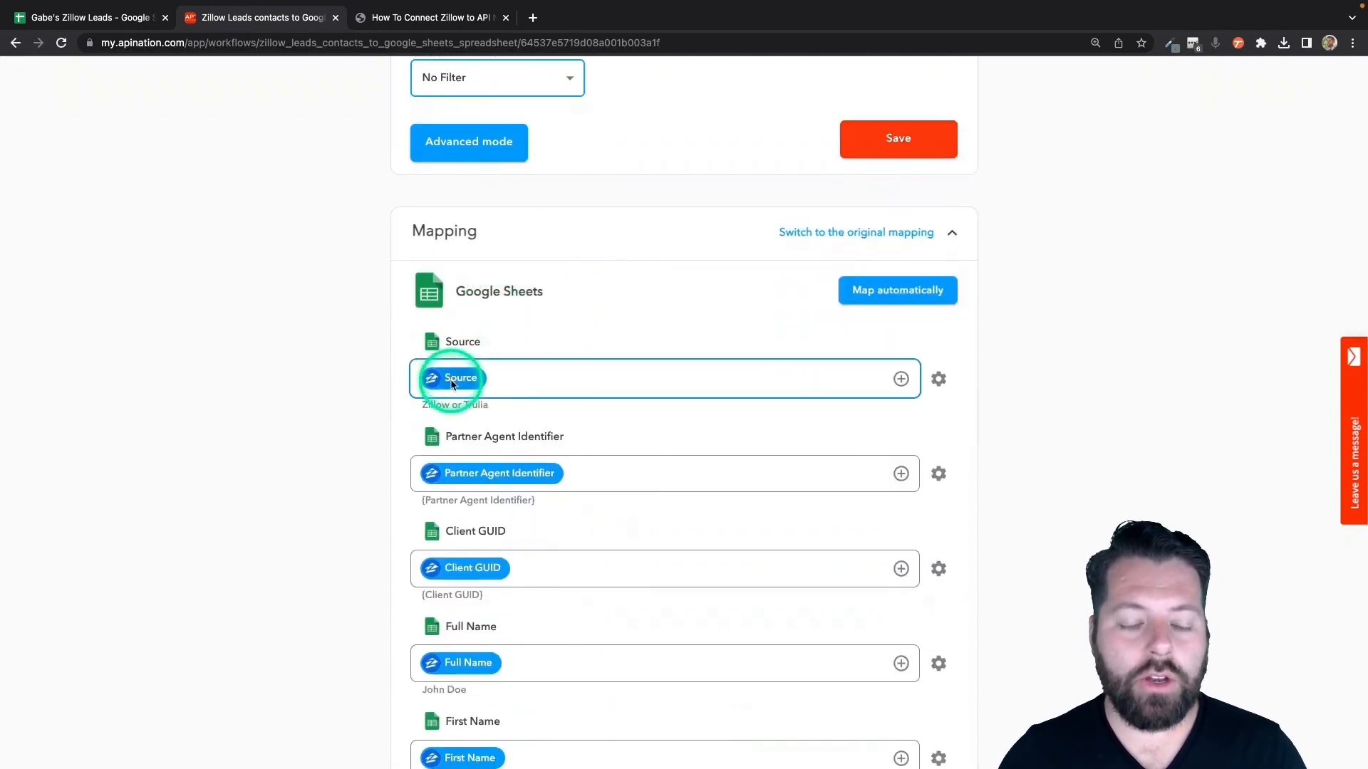
pyautogui.scroll(-3, 449, 376)
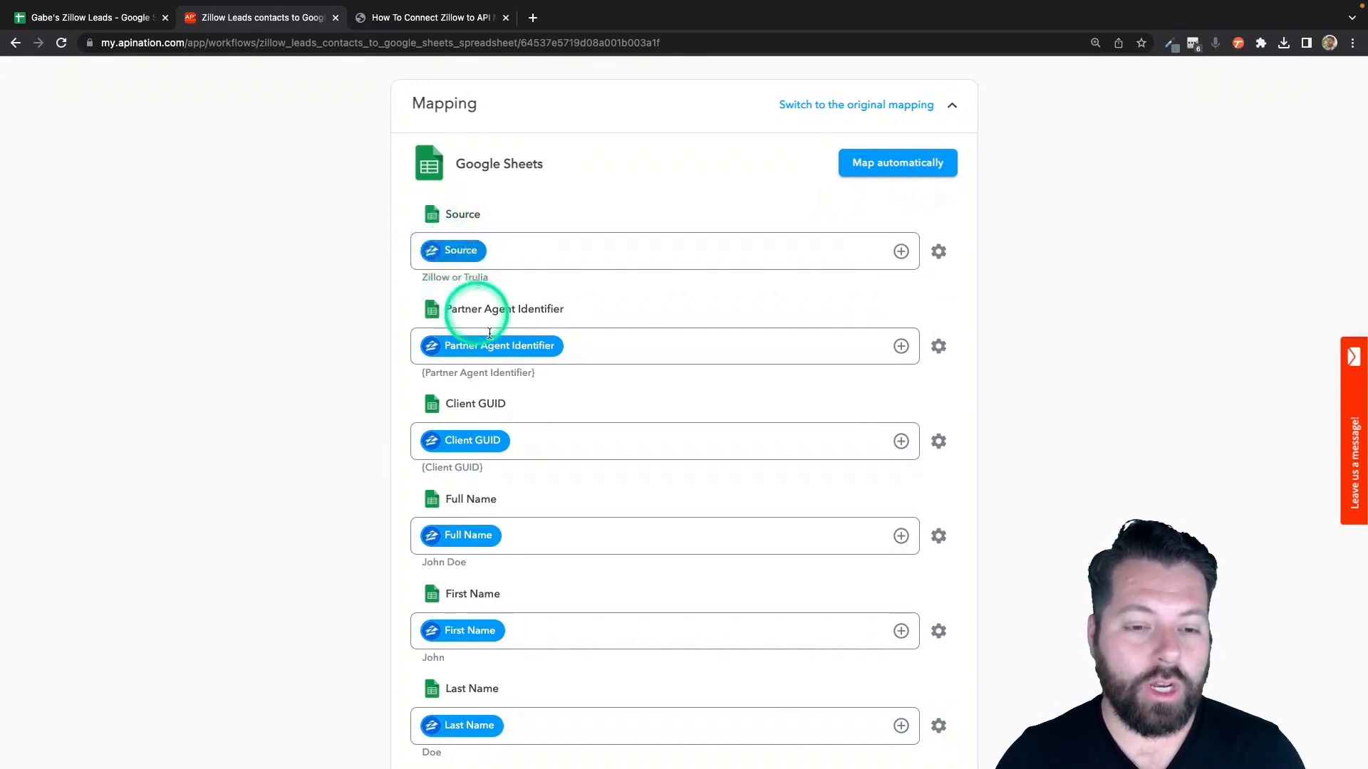
pyautogui.scroll(-4, 449, 438)
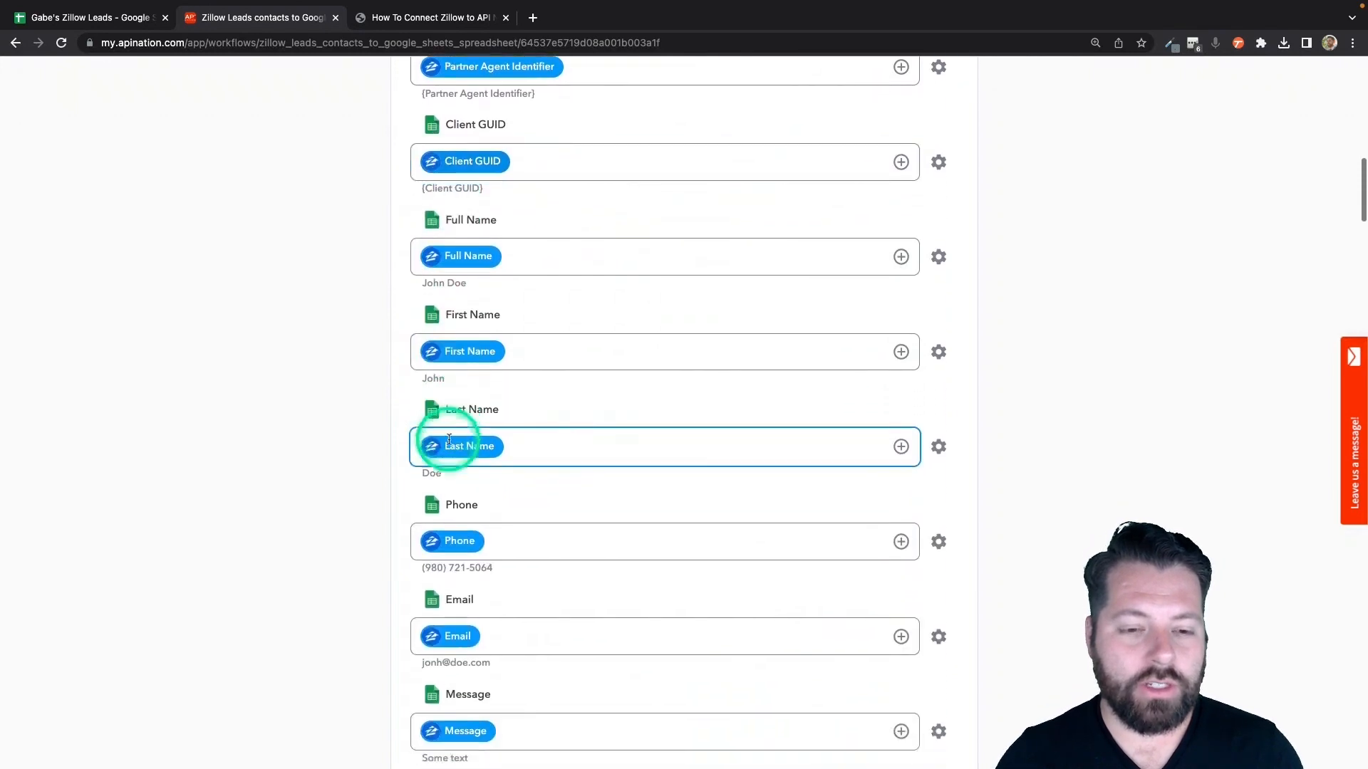
pyautogui.scroll(-8, 449, 440)
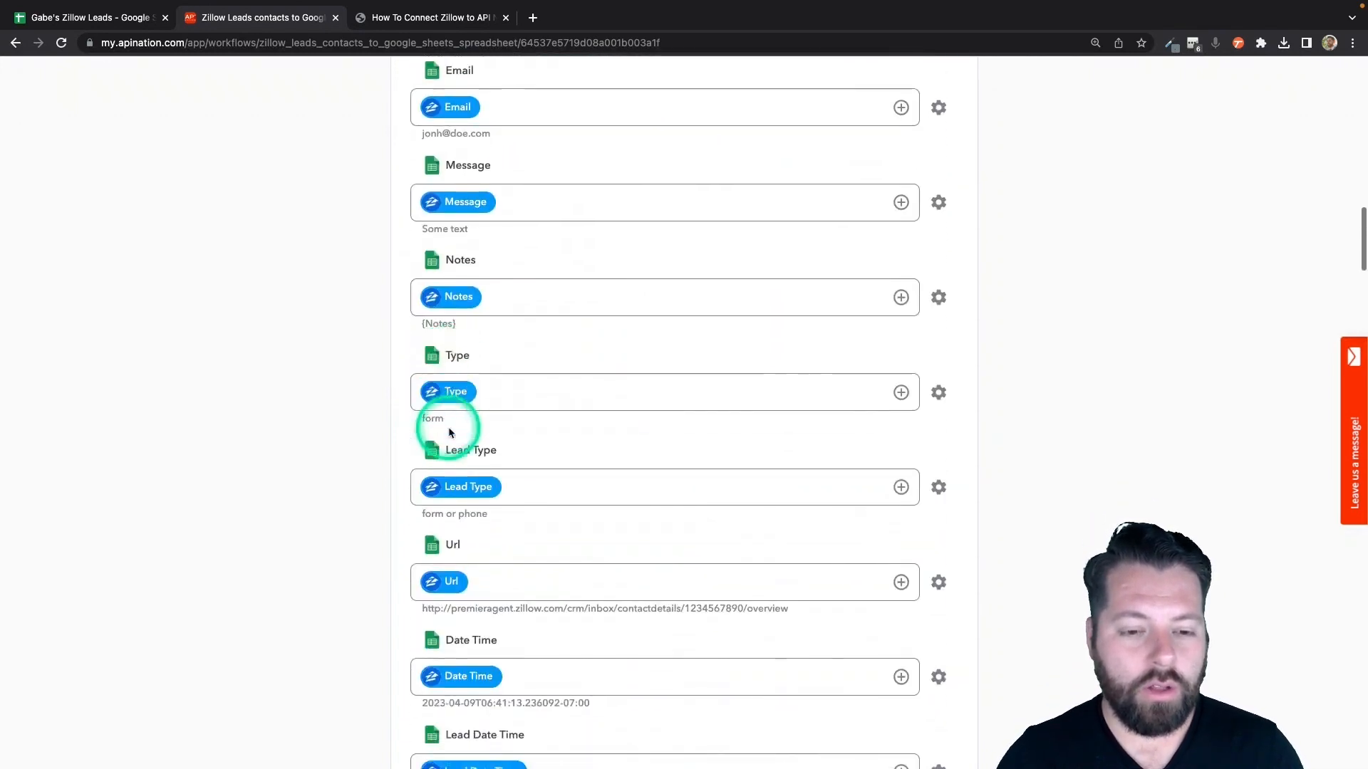
pyautogui.scroll(-5, 449, 432)
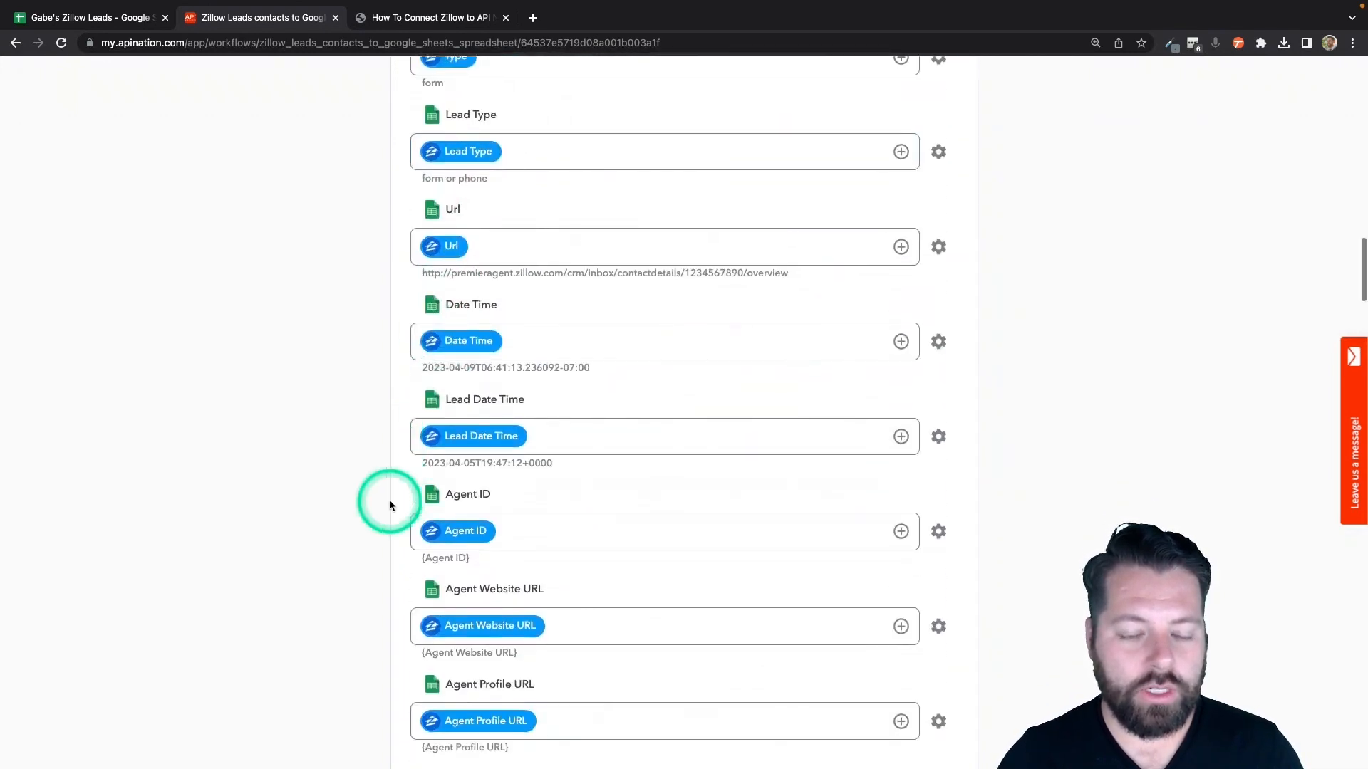
pyautogui.scroll(-5, 392, 505)
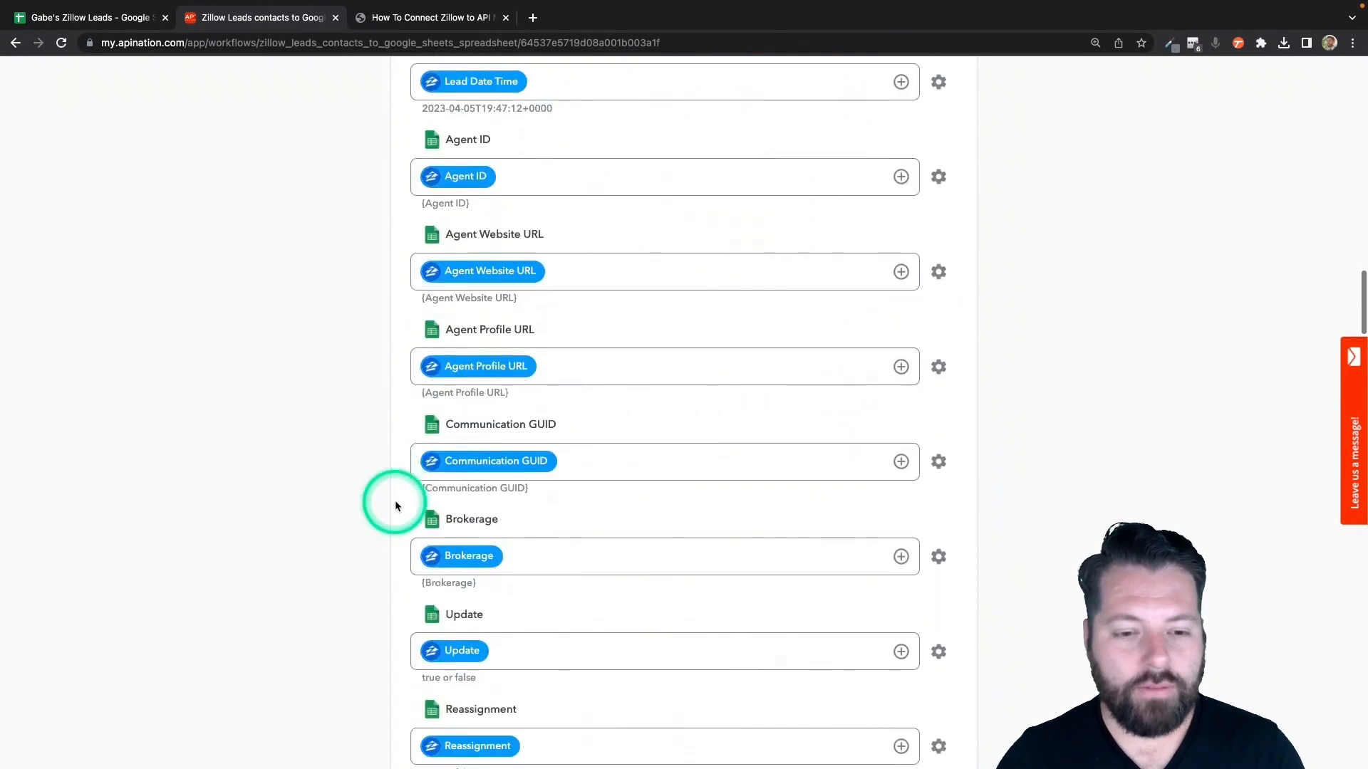
pyautogui.scroll(-10, 396, 506)
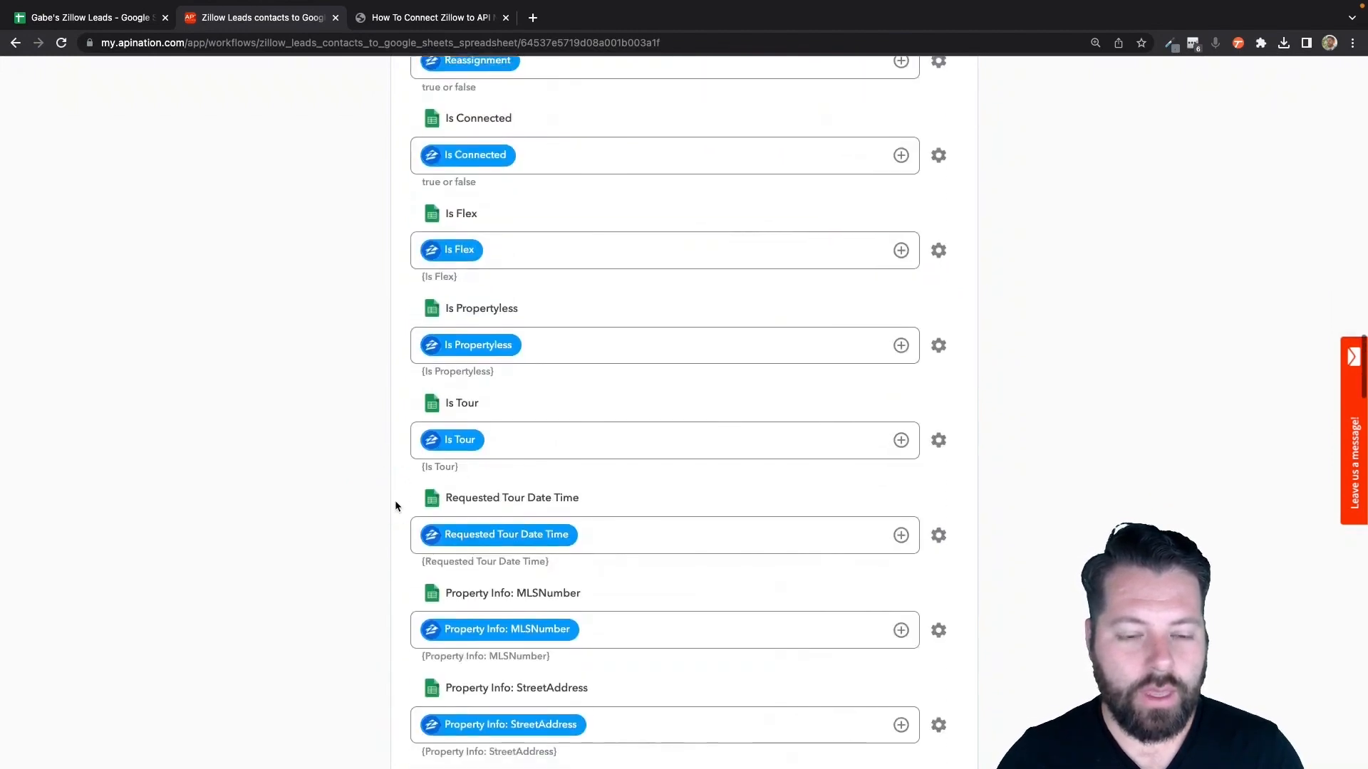
pyautogui.scroll(-10, 396, 506)
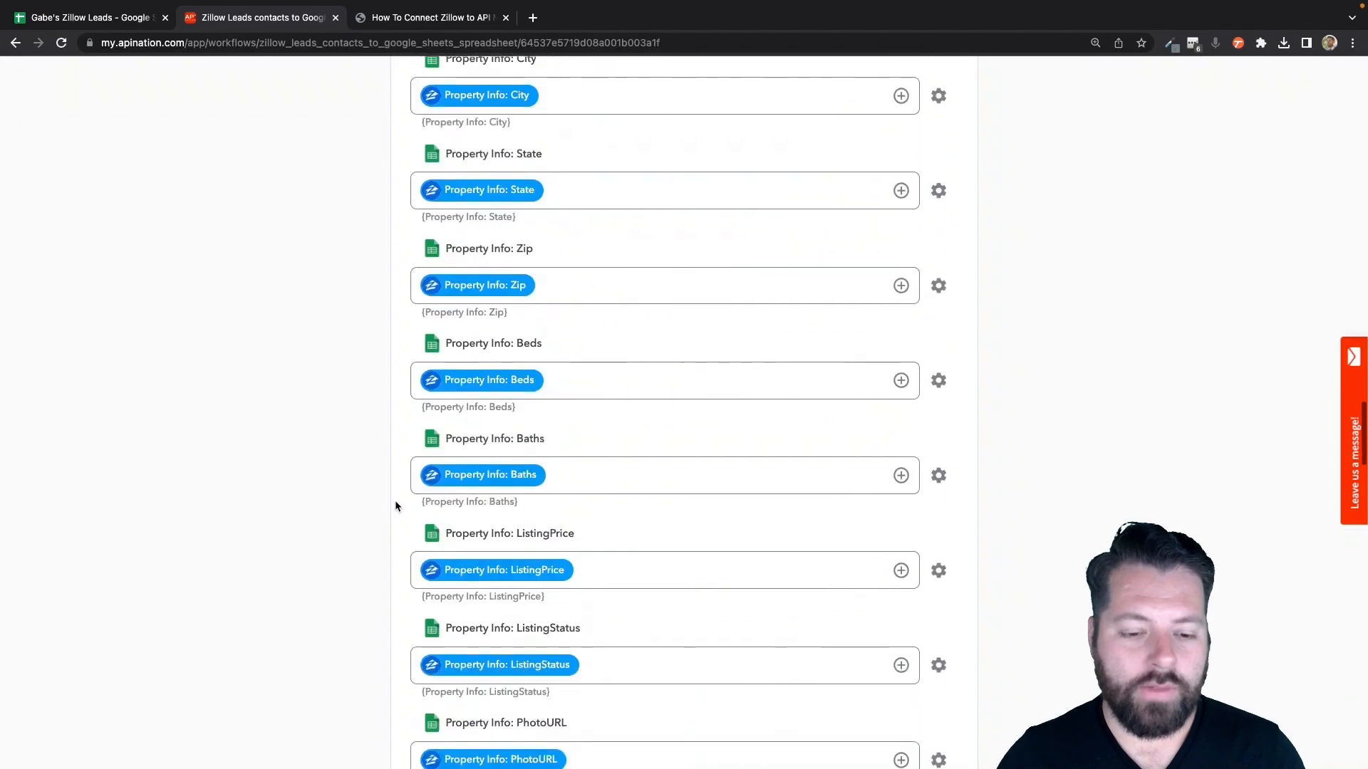
pyautogui.scroll(-10, 396, 506)
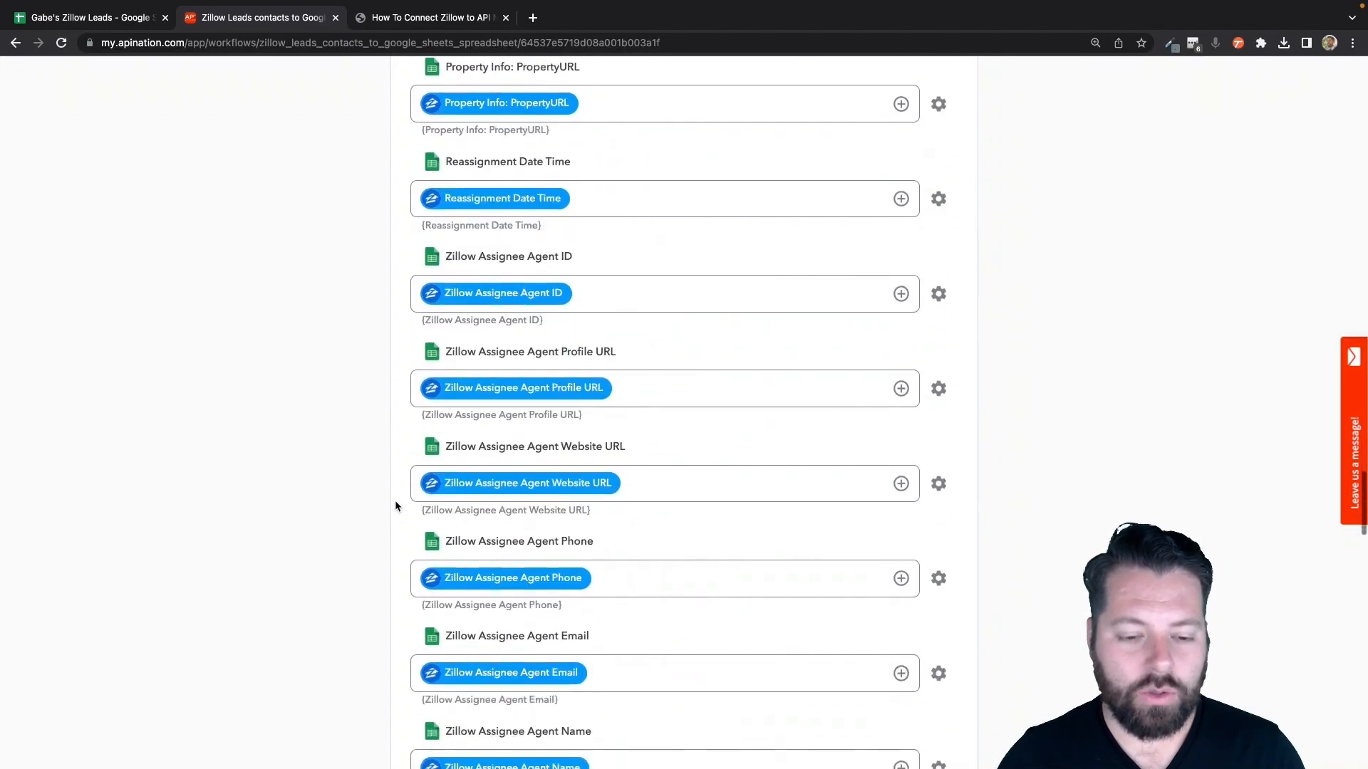
pyautogui.scroll(-8, 396, 505)
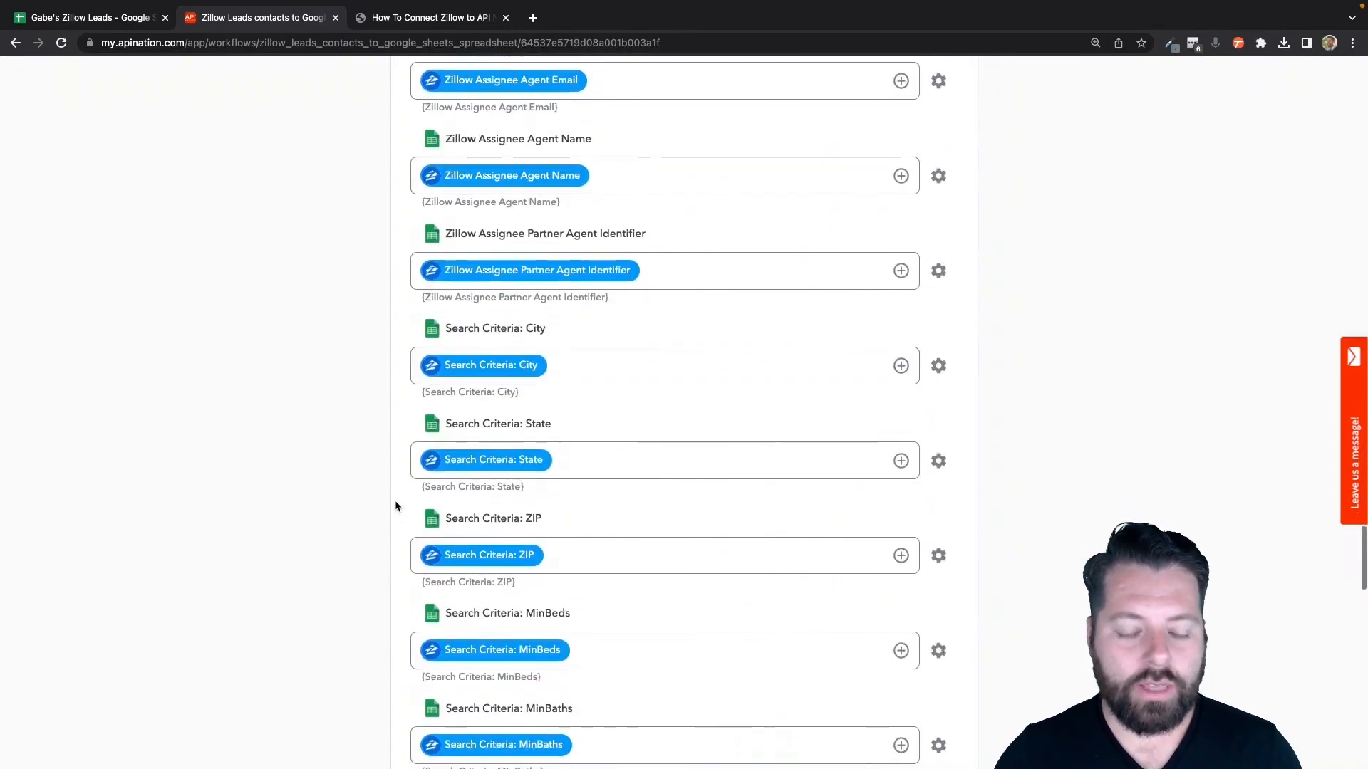
pyautogui.scroll(-4, 396, 506)
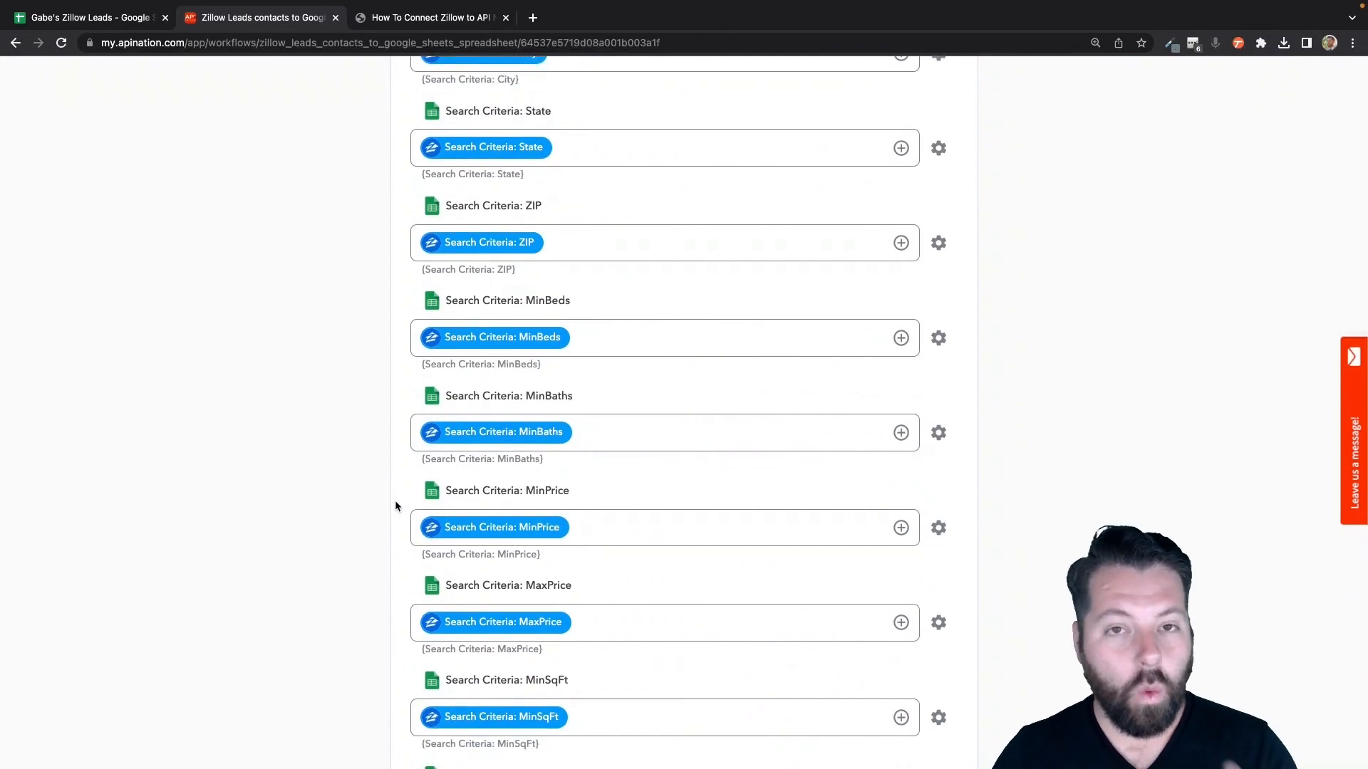
pyautogui.scroll(-5, 396, 505)
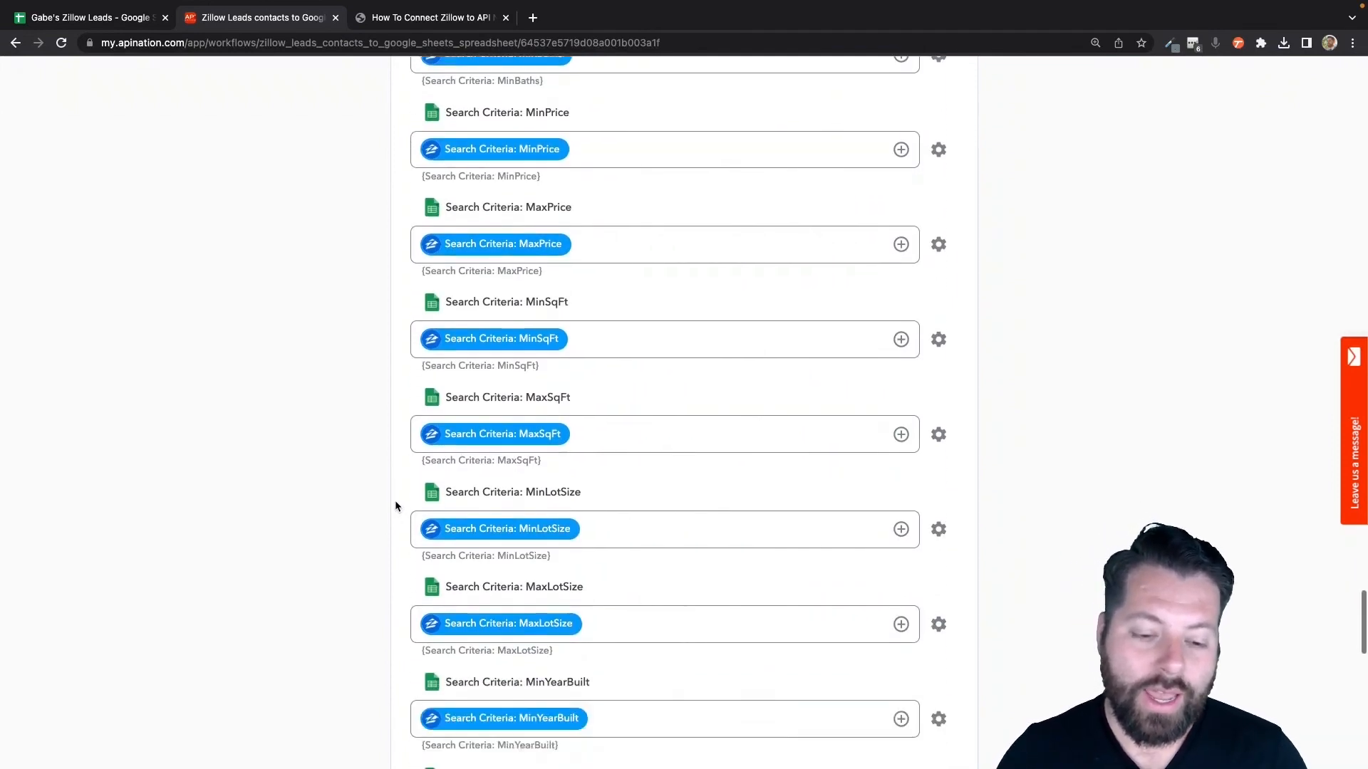
pyautogui.scroll(-3, 396, 506)
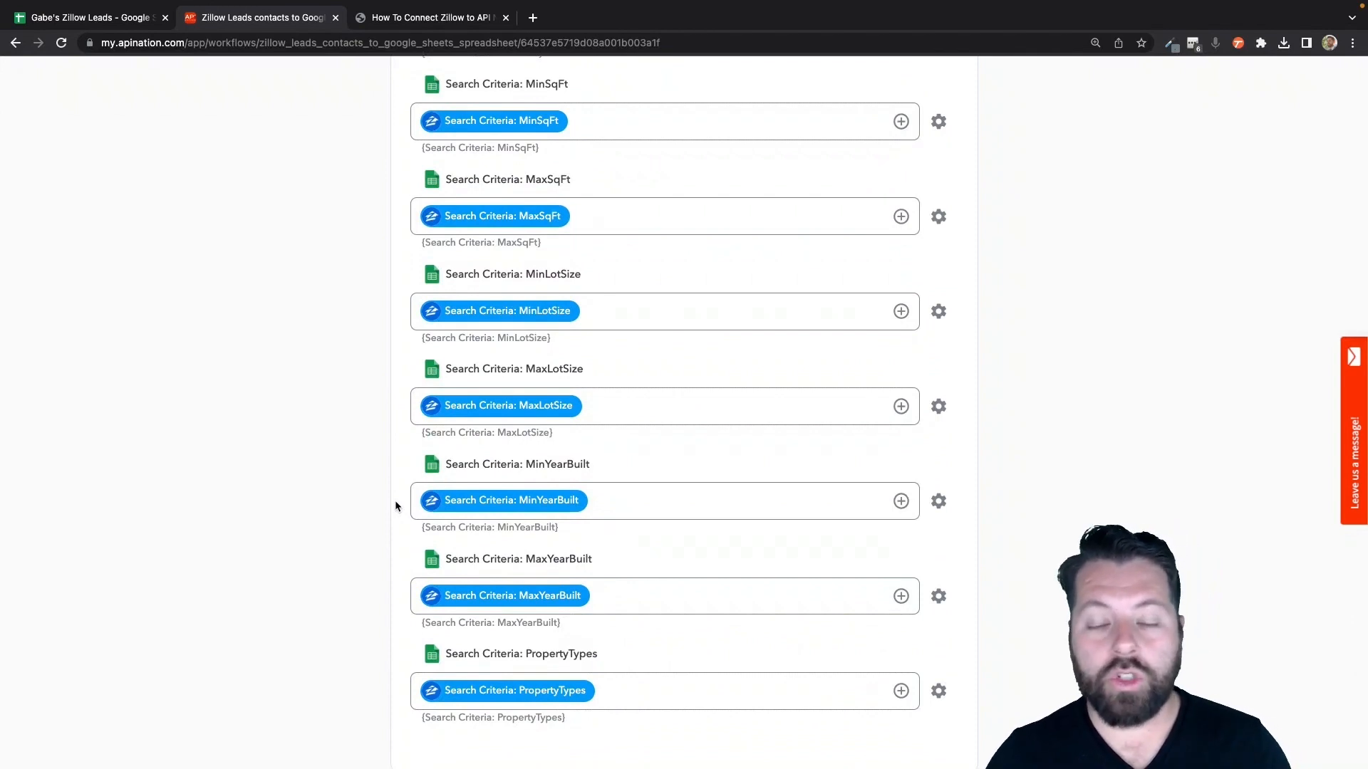
pyautogui.scroll(-3, 396, 505)
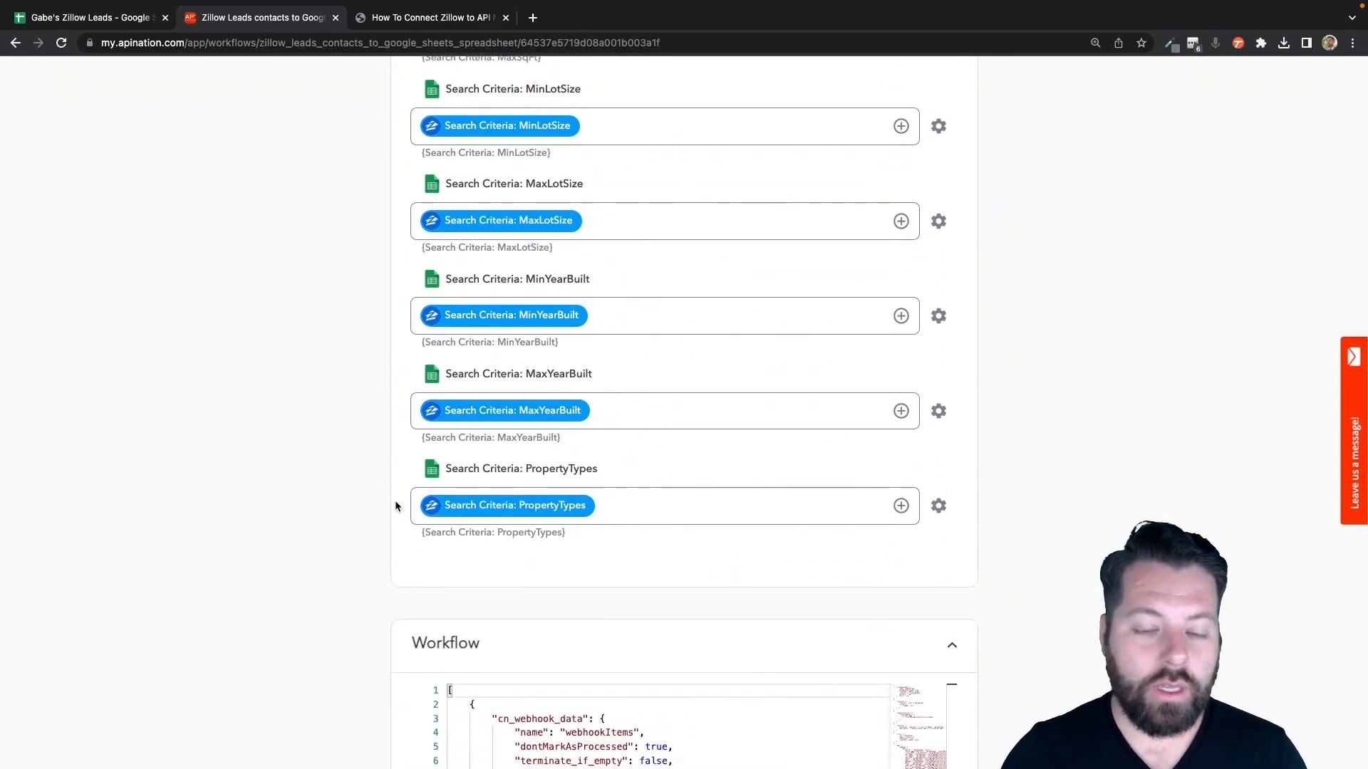
pyautogui.click(427, 412)
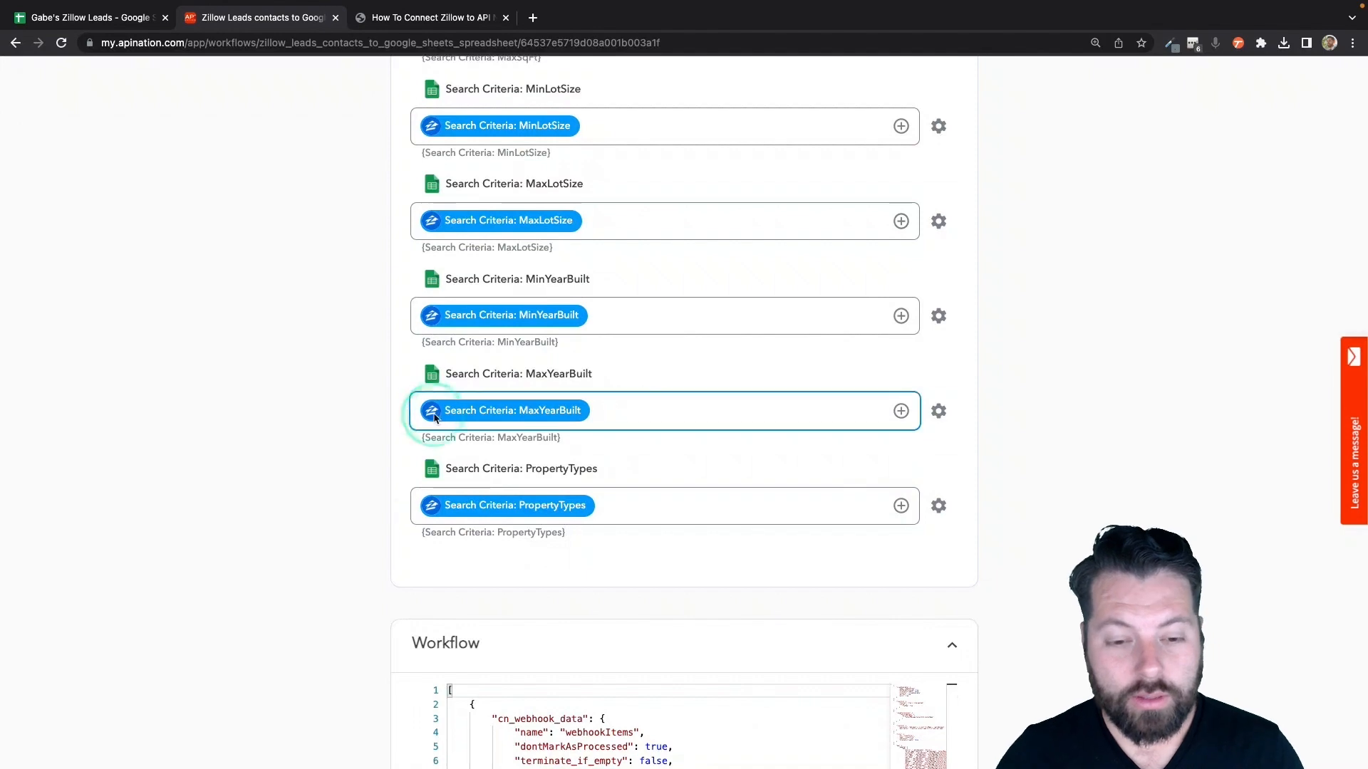
# - Turn on the Zillow Leads contacts to Google Sheets Spreadsheet sync and check its logs
pyautogui.scroll(20, 431, 416)
pyautogui.scroll(15, 434, 420)
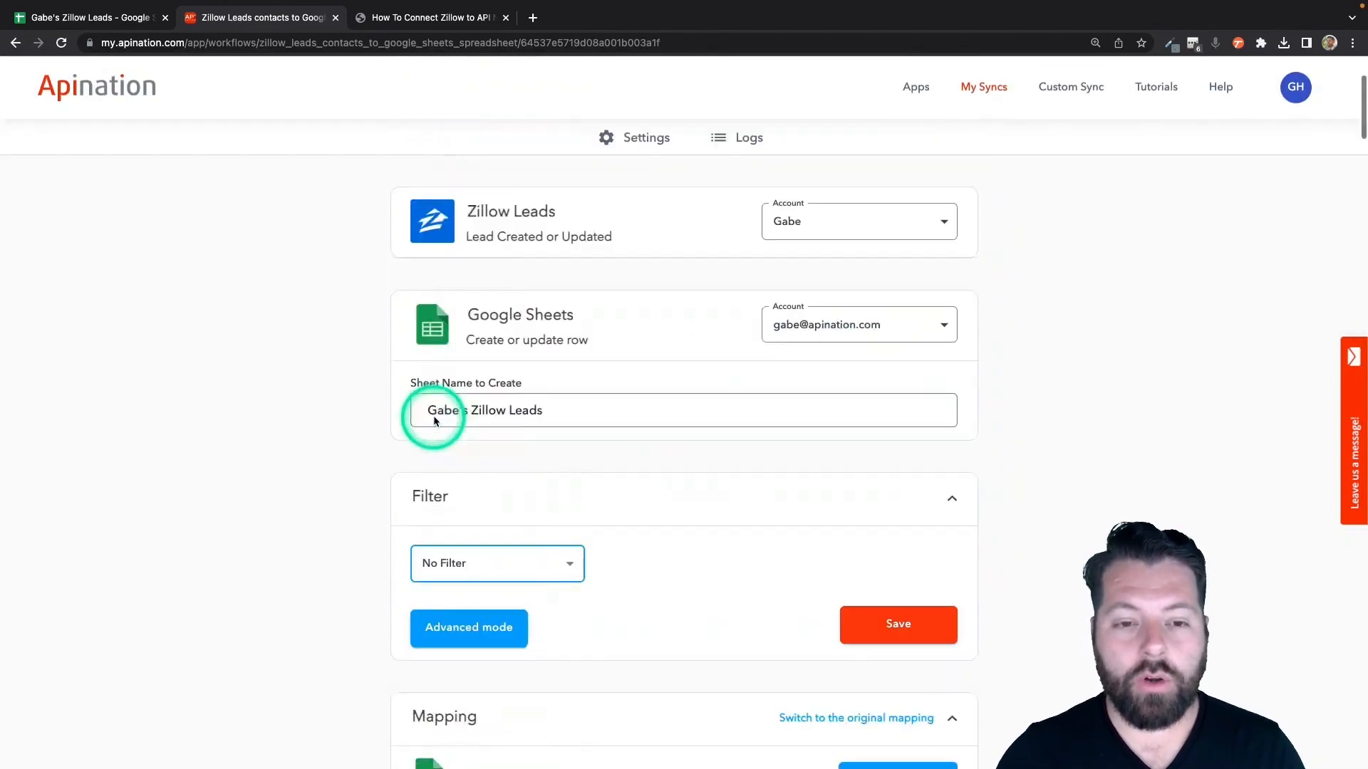
pyautogui.click(672, 292)
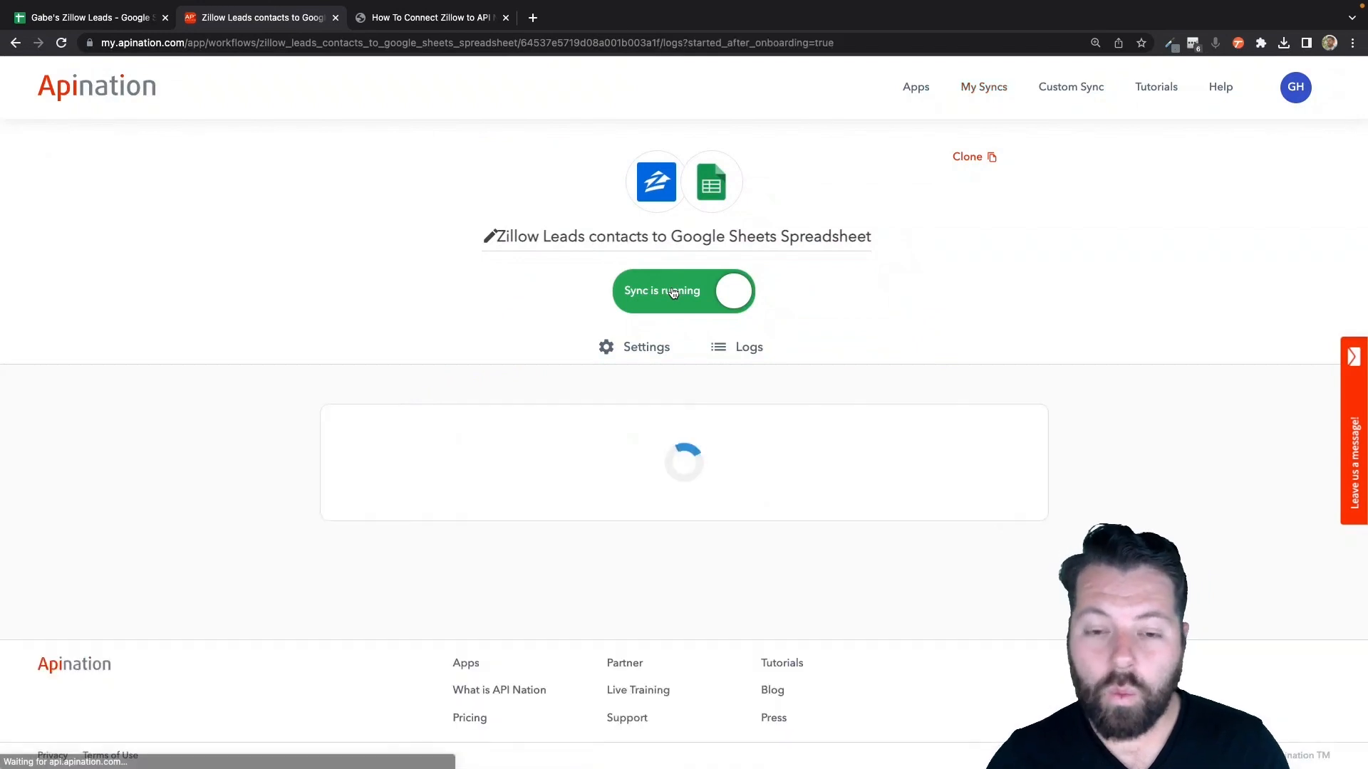
pyautogui.click(682, 305)
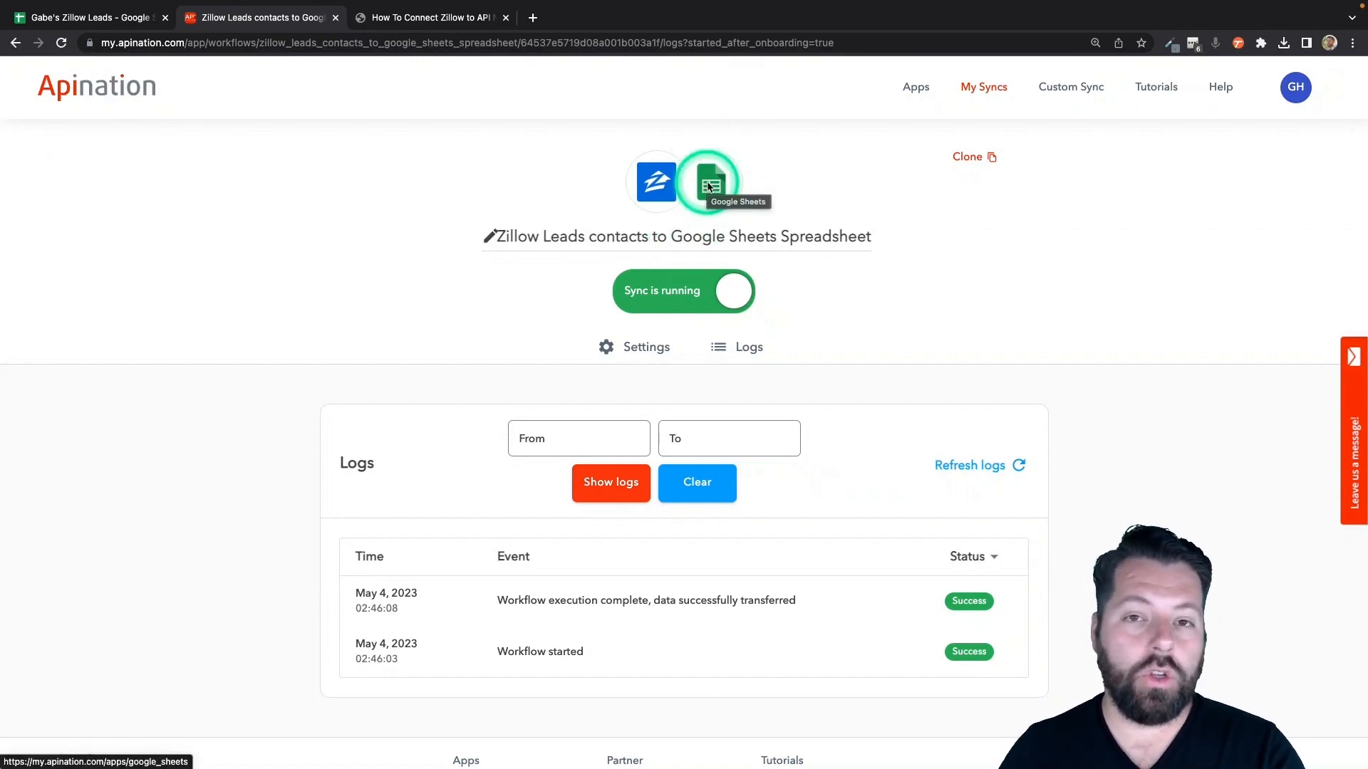
# - Switch to the Zillow Leads spreadsheet in Google Sheets, open its sharing dialog and close it again
pyautogui.click(131, 16)
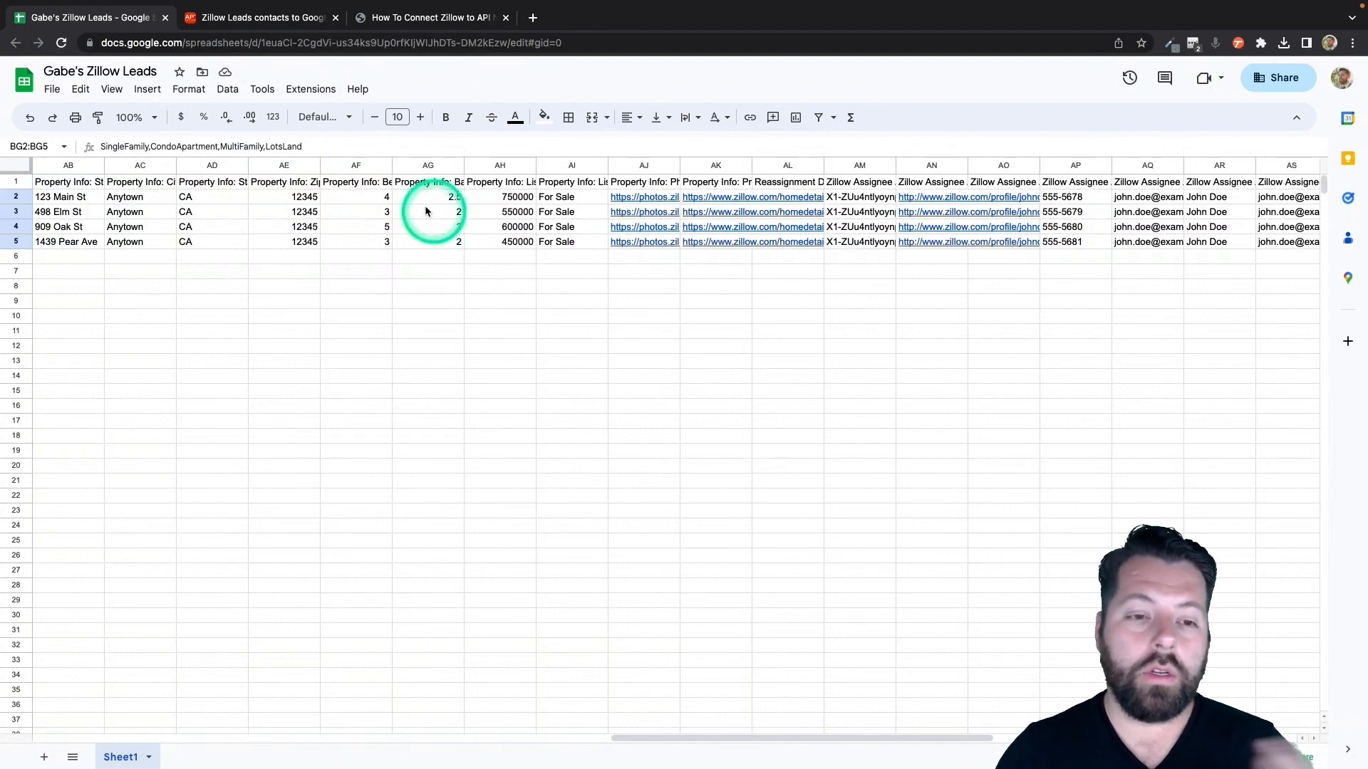
pyautogui.click(1275, 95)
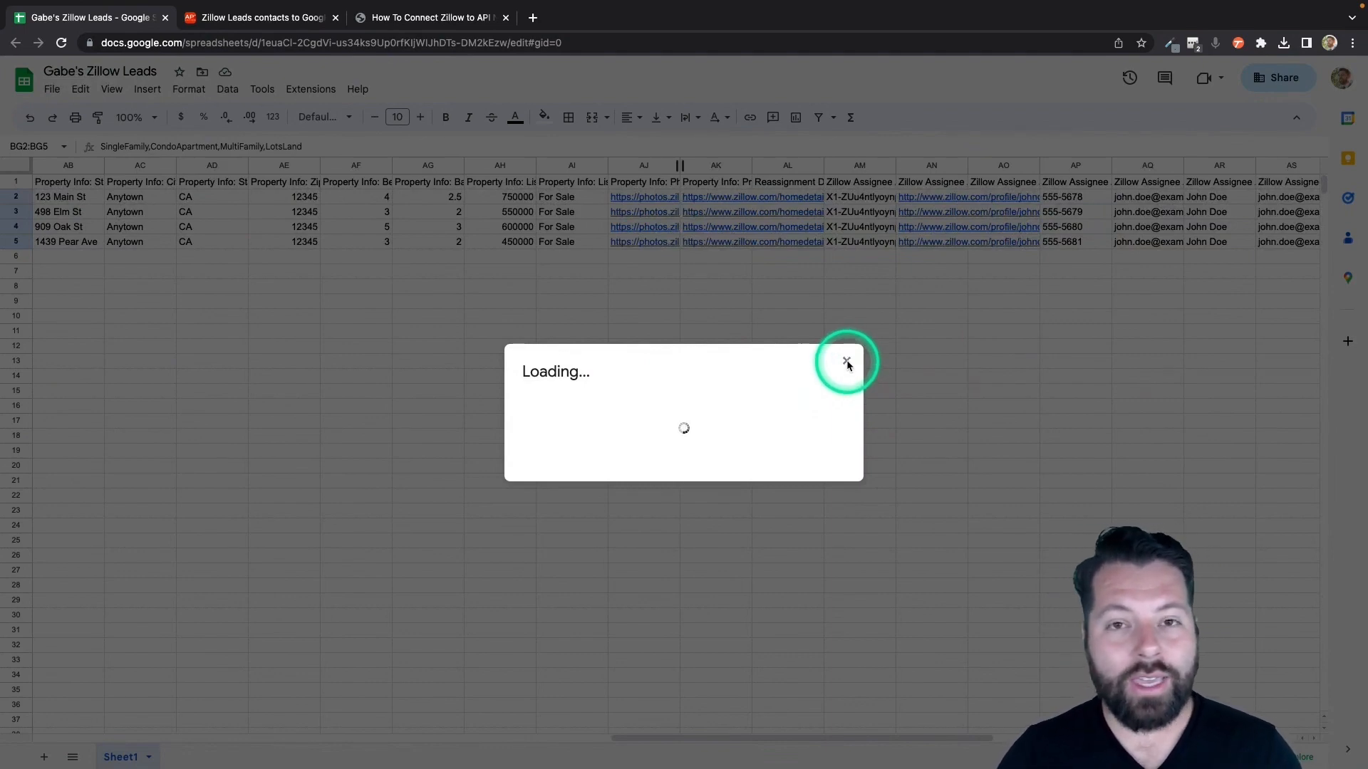
pyautogui.click(846, 362)
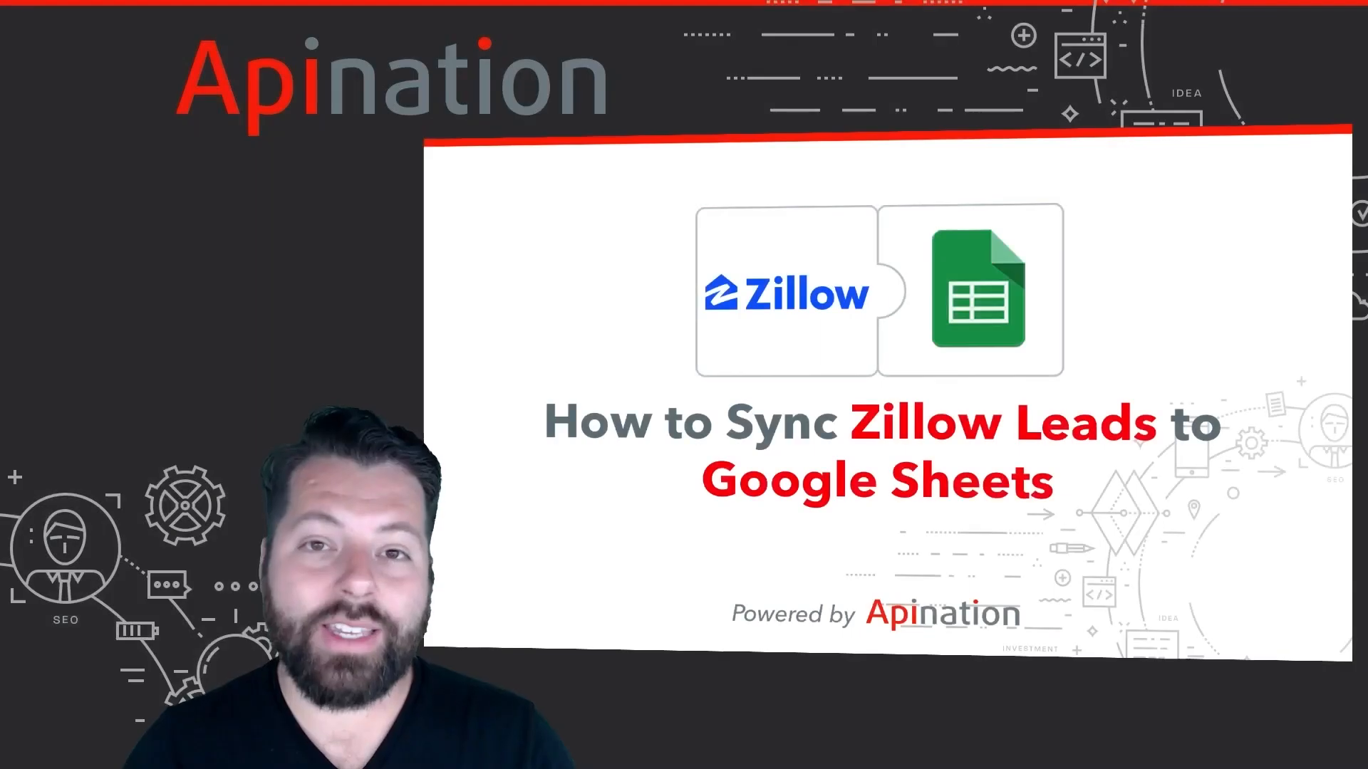